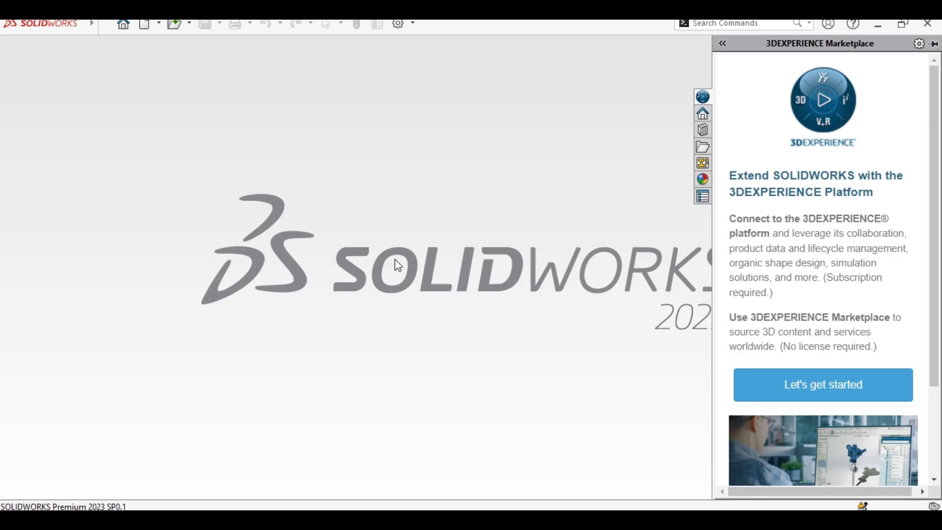
# Step: Create a new part document
pyautogui.click(159, 23)
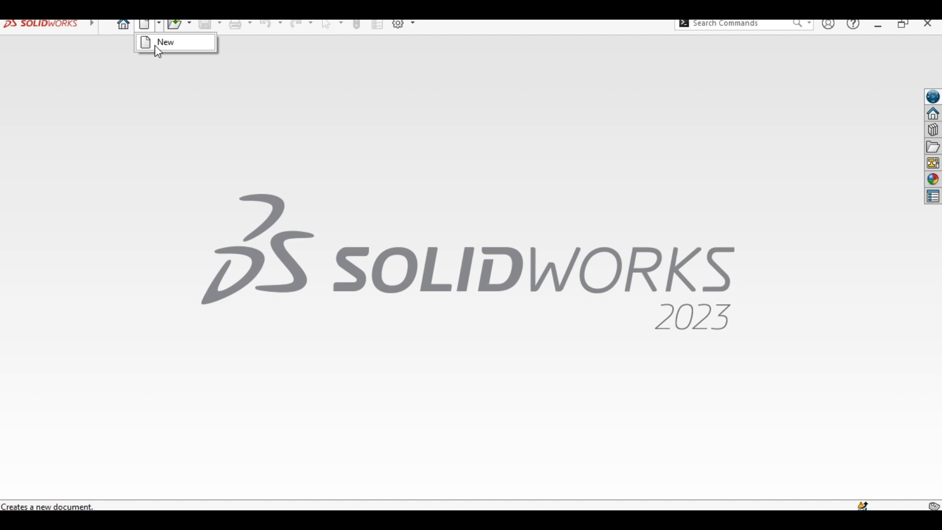
pyautogui.click(155, 45)
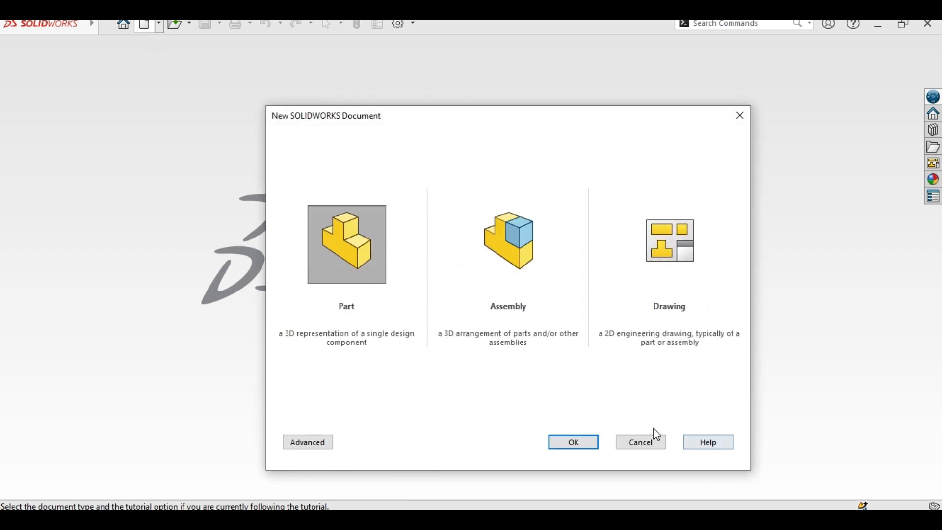
pyautogui.click(569, 444)
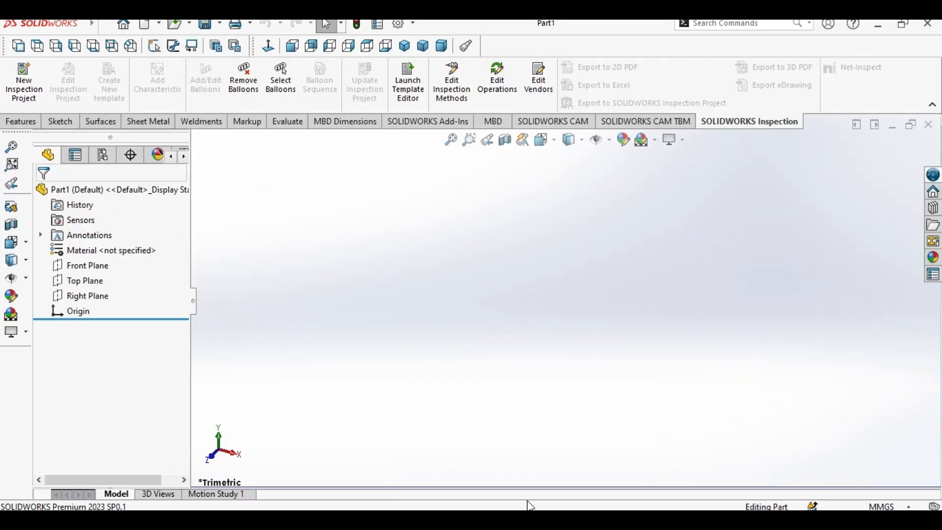
pyautogui.hotkey('alt', 'Tab')
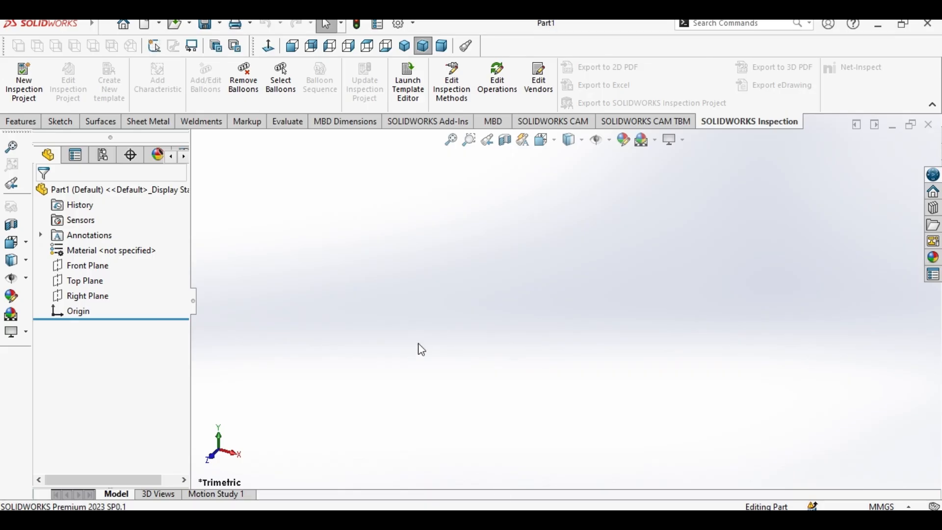
# Step: Start a new sketch on the Front Plane
pyautogui.click(54, 124)
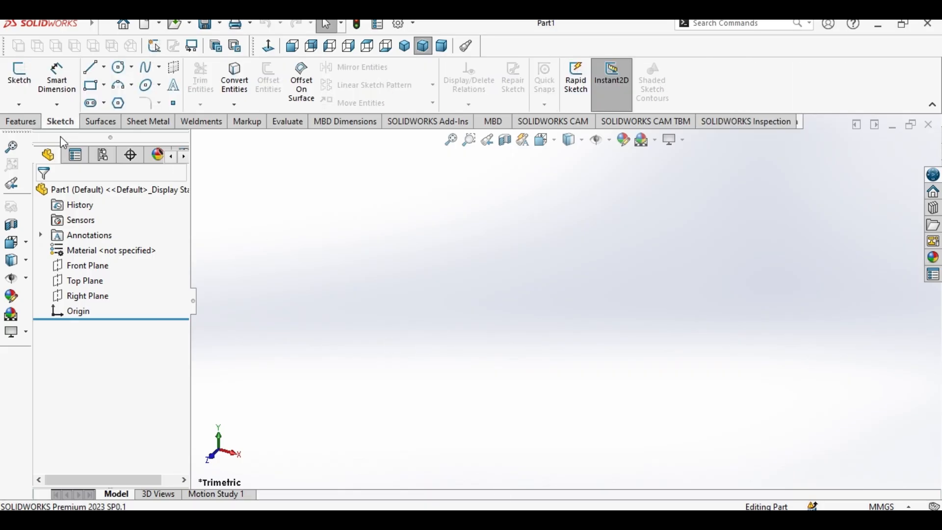
pyautogui.click(19, 73)
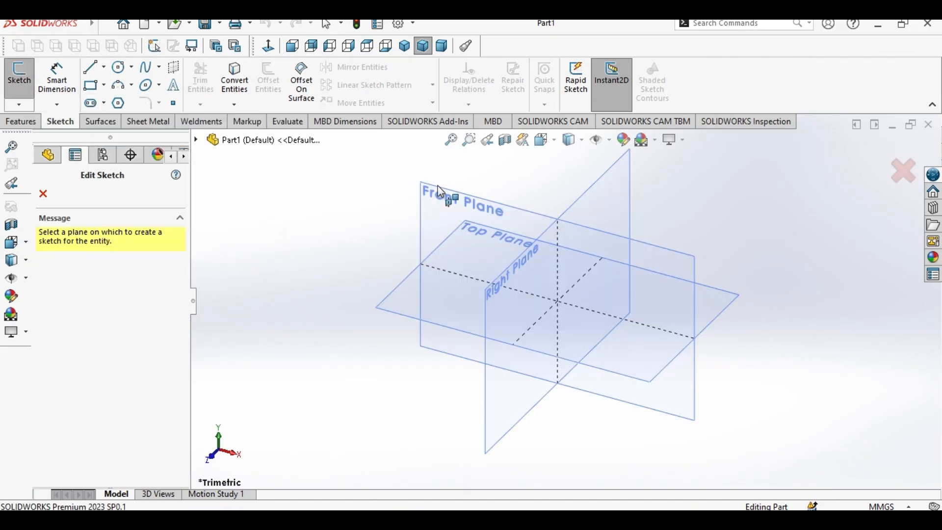
pyautogui.click(442, 211)
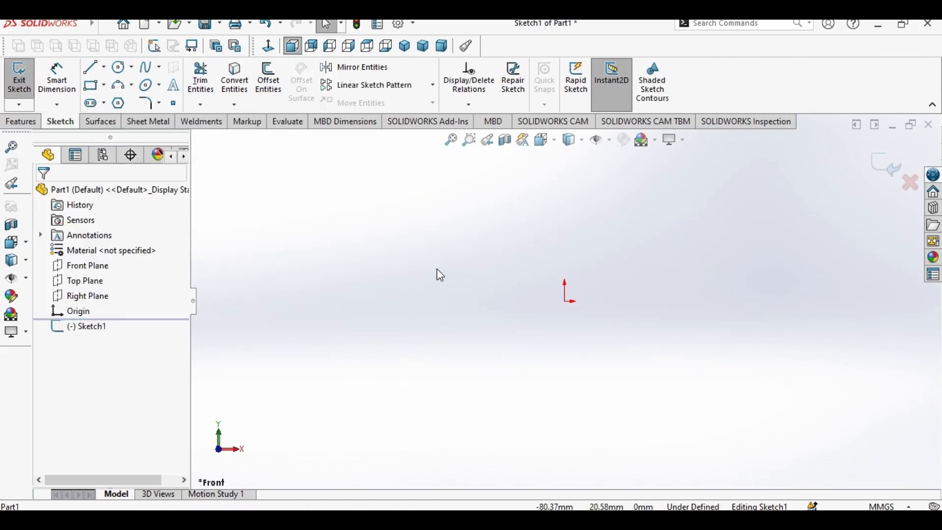
# Step: Sketch a circle centred on the origin, about 109 mm in diameter
pyautogui.click(118, 67)
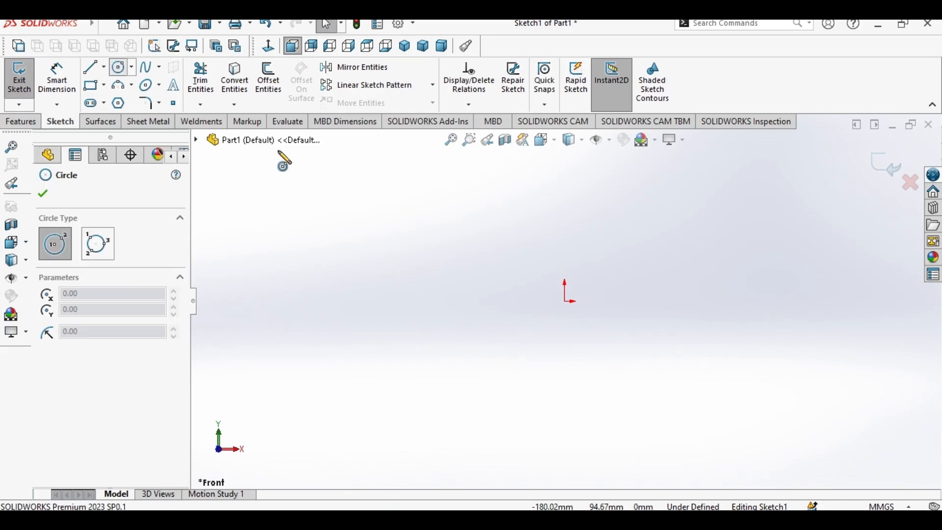
pyautogui.click(565, 301)
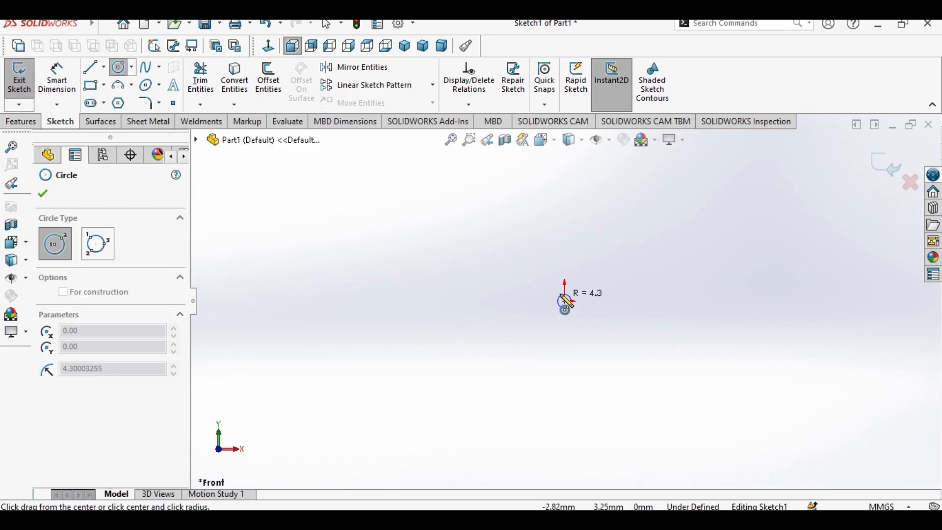
pyautogui.click(519, 245)
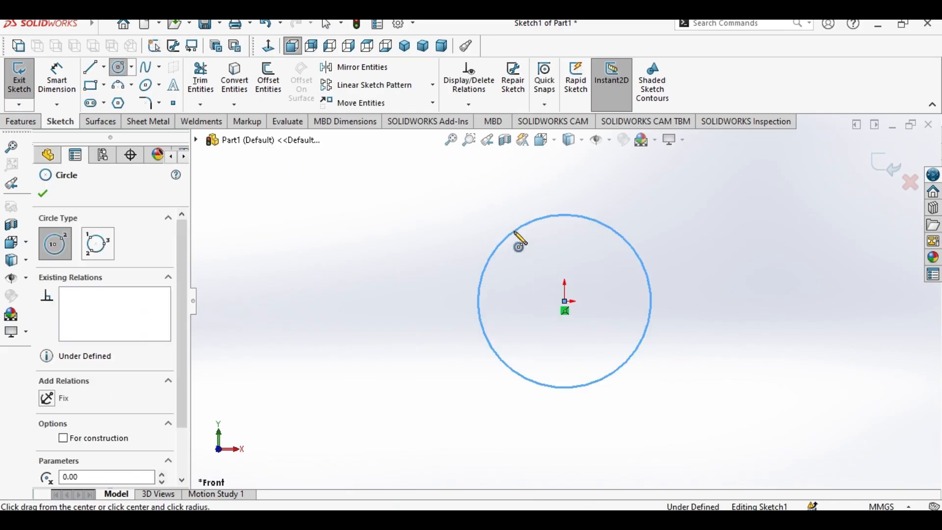
pyautogui.rightClick(518, 244)
pyautogui.click(572, 245)
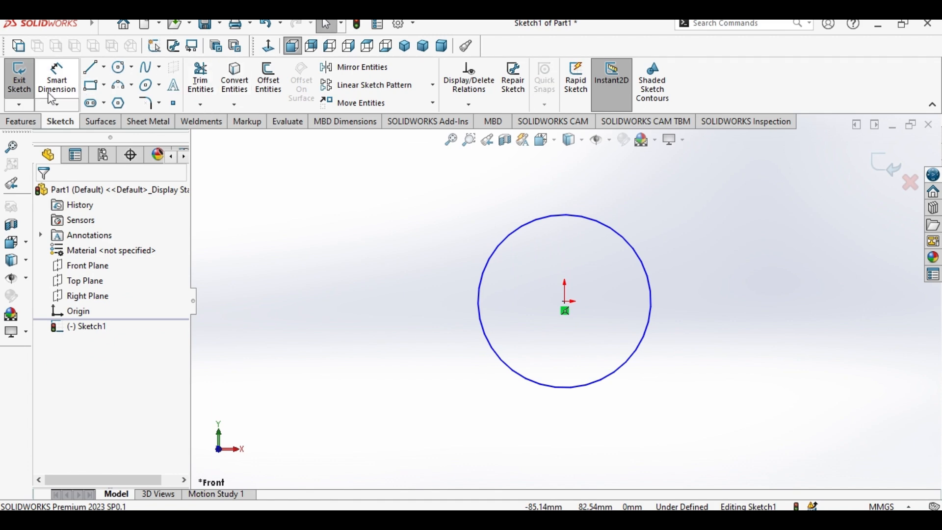
# Step: Dimension the circle's diameter as 9.77*2 mm
pyautogui.click(57, 78)
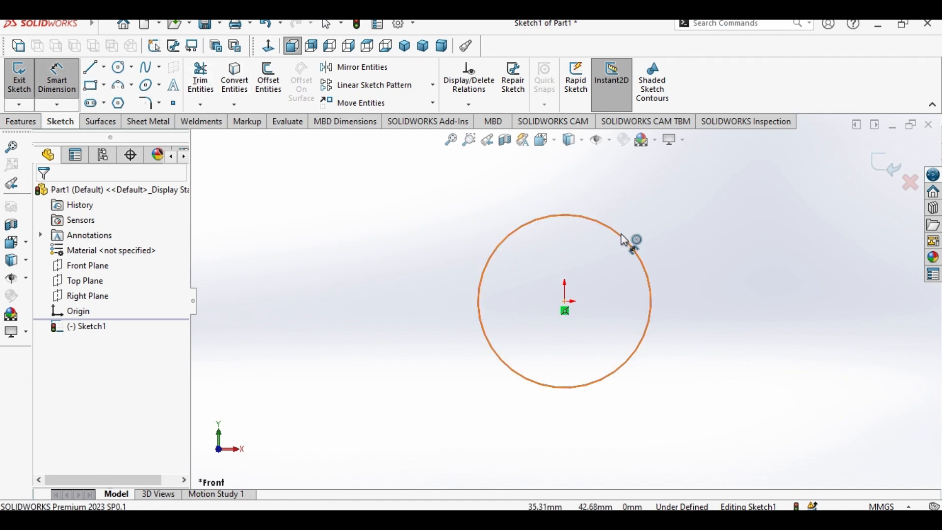
pyautogui.click(632, 242)
pyautogui.click(675, 231)
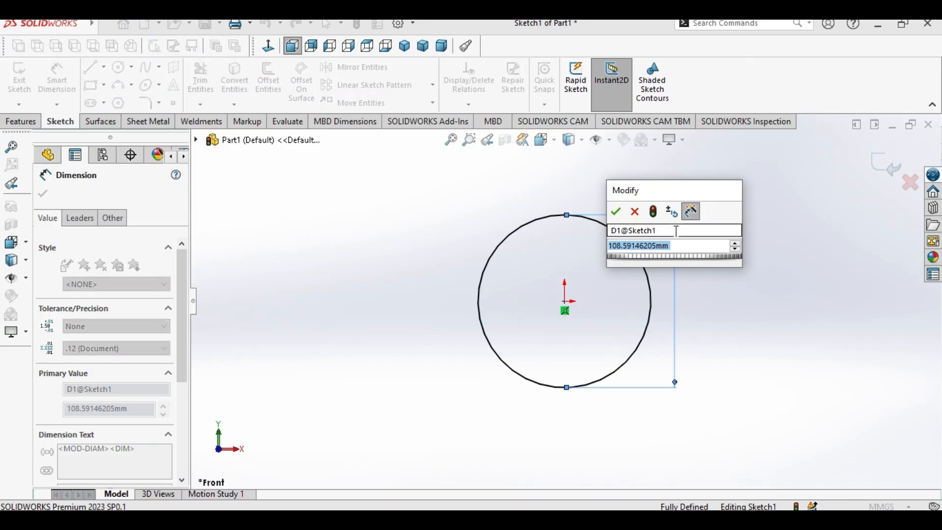
pyautogui.write('9.')
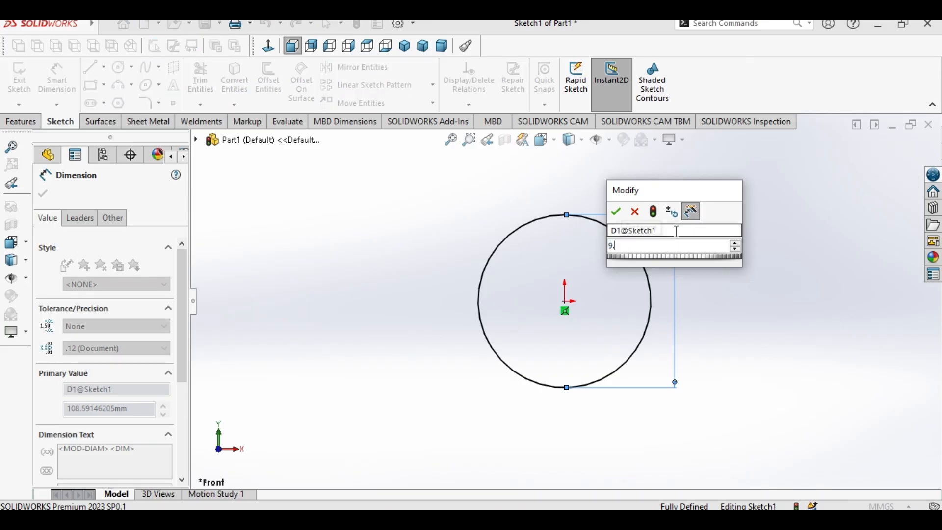
pyautogui.write('77*2')
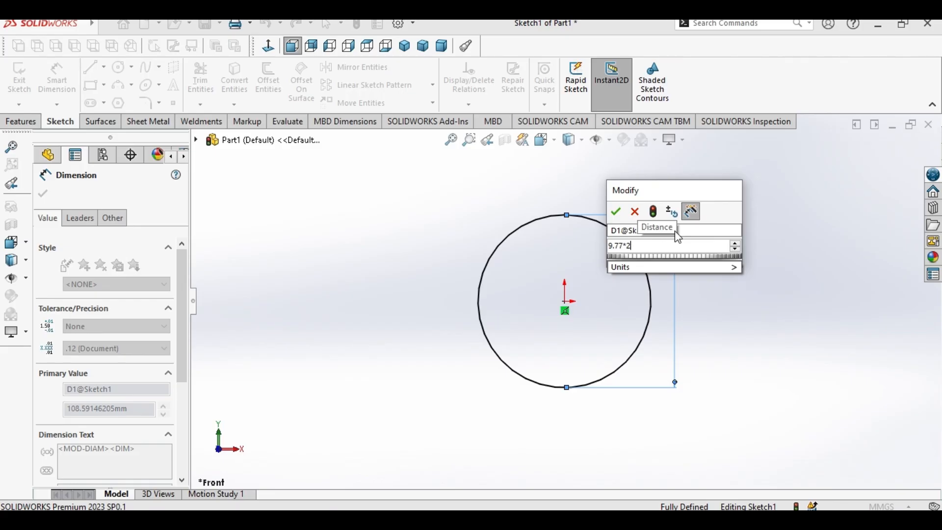
pyautogui.click(619, 212)
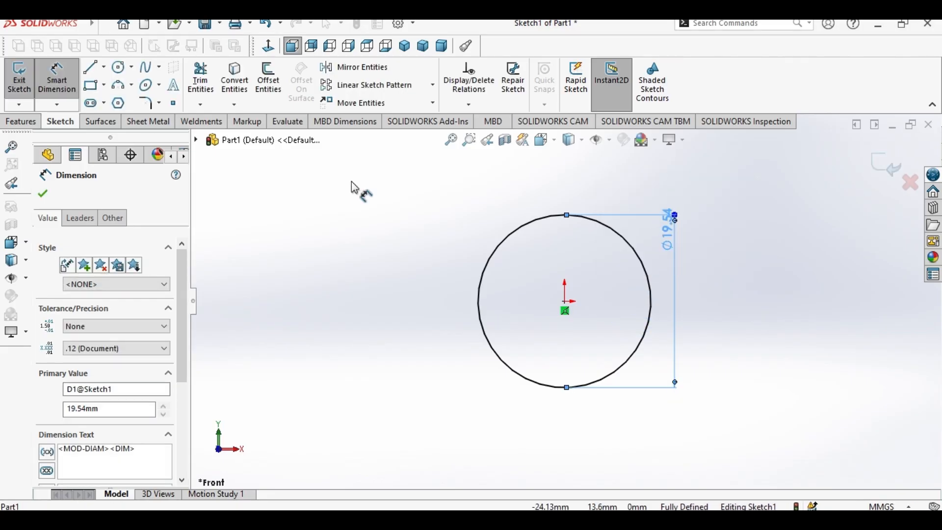
pyautogui.press('Escape')
# Step: Sketch a smaller concentric circle about 12.8 mm in diameter inside the first, centred on the origin
pyautogui.click(119, 66)
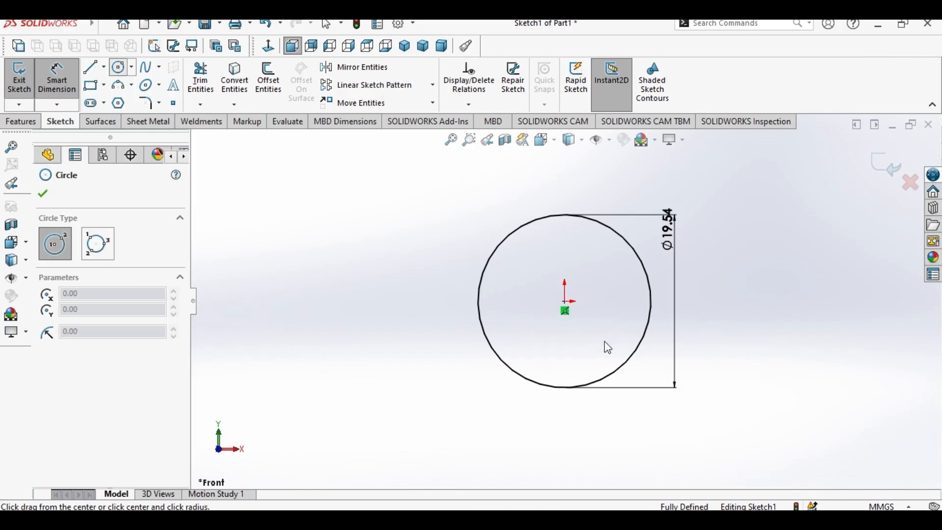
pyautogui.click(565, 301)
pyautogui.click(611, 273)
pyautogui.rightClick(610, 273)
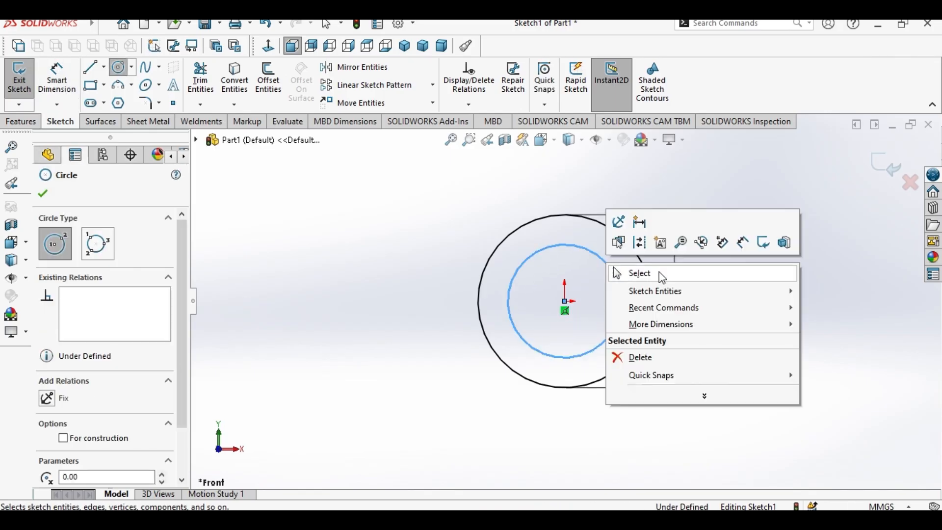
pyautogui.click(653, 272)
# Step: Dimension the inner circle's diameter as 9.34 mm, placing the dimension outside the outer circle
pyautogui.click(57, 78)
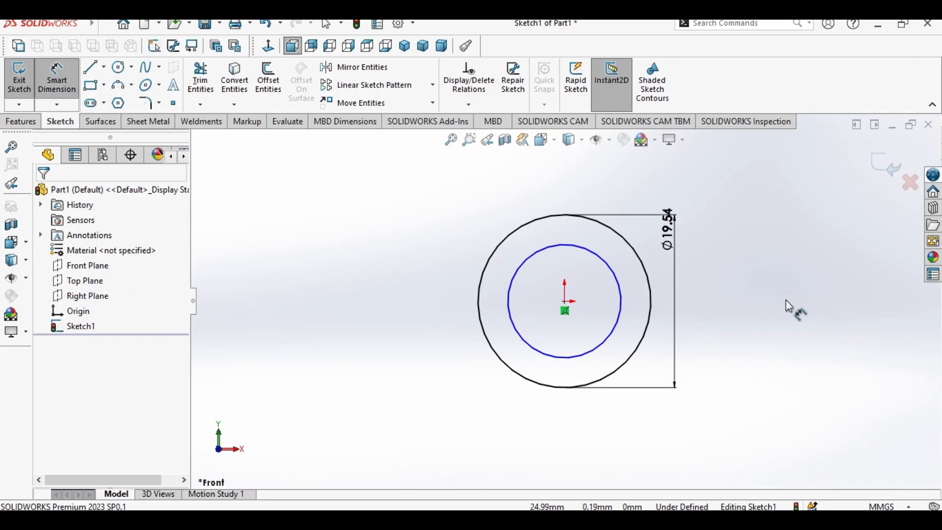
pyautogui.click(613, 269)
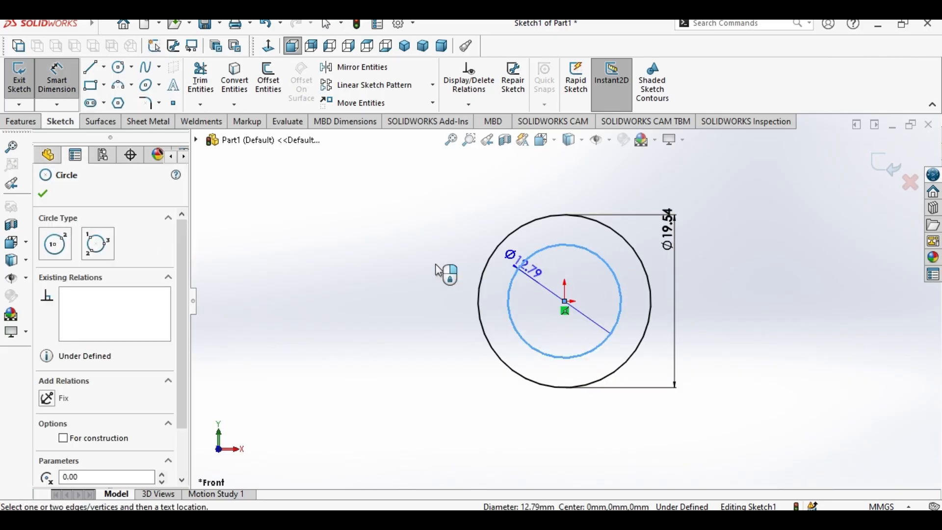
pyautogui.click(389, 266)
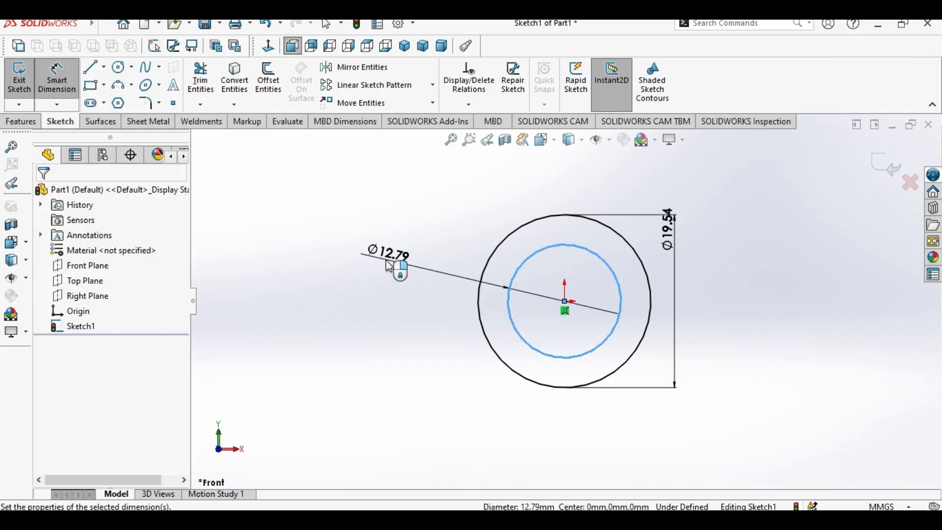
pyautogui.write('8.2')
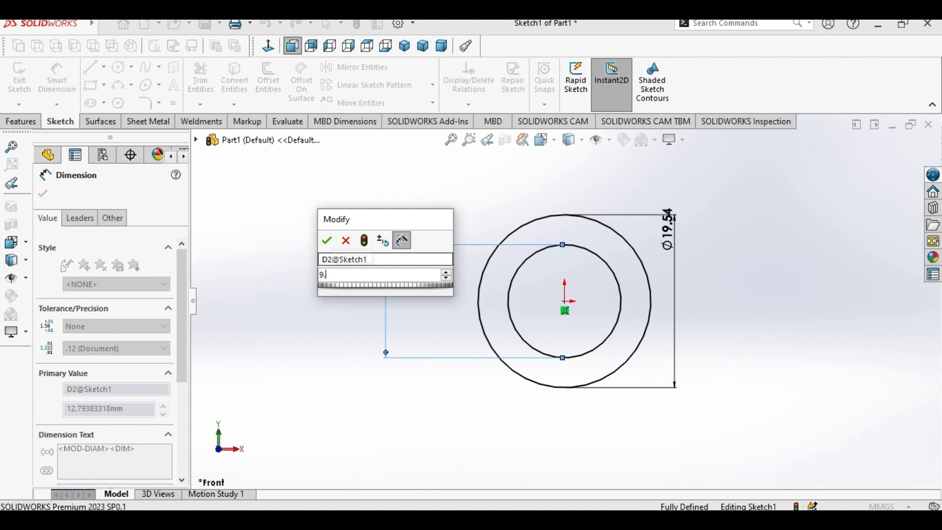
pyautogui.press('Return')
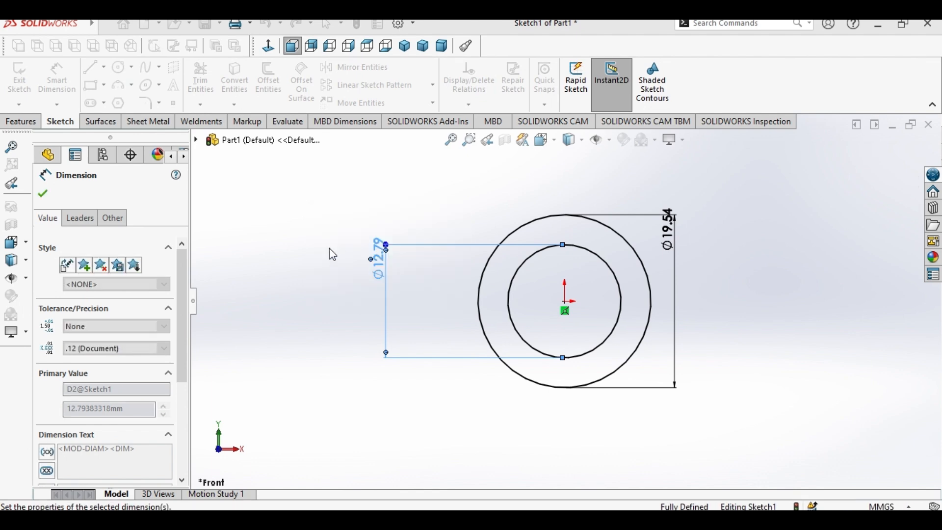
pyautogui.rightClick(318, 252)
pyautogui.click(349, 294)
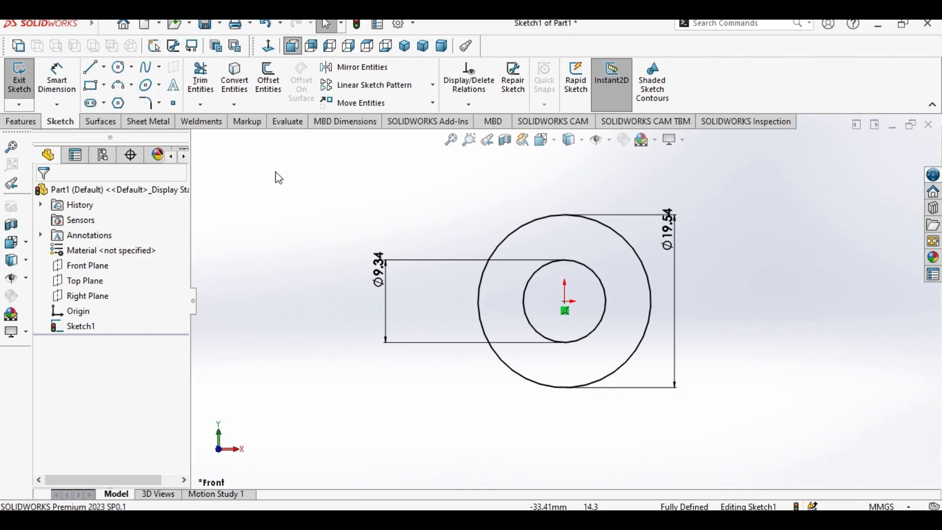
# Step: Set the inner circle's diameter to 9.53 mm
pyautogui.doubleClick(385, 274)
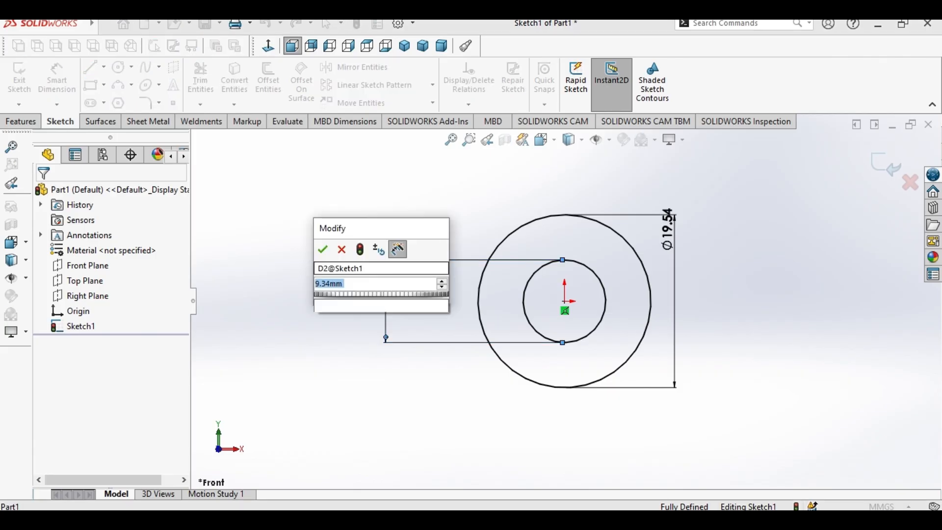
pyautogui.write('9.53')
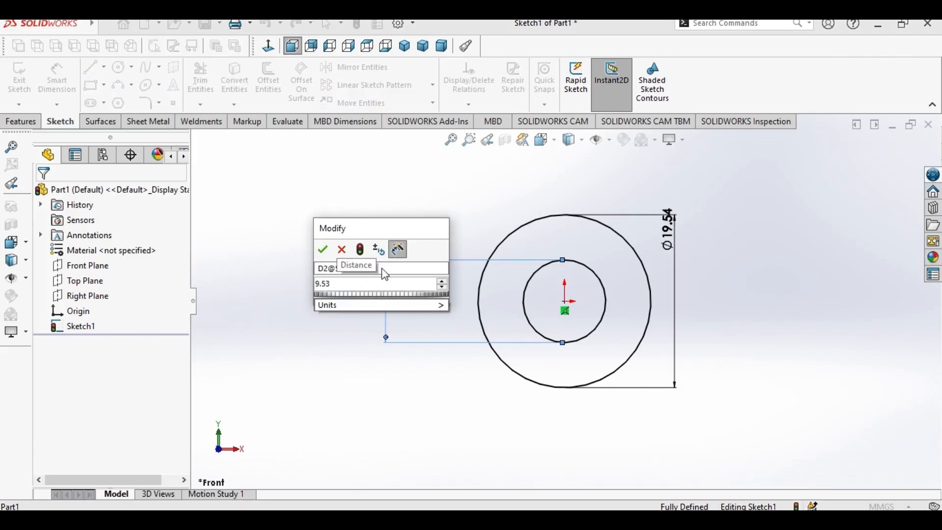
pyautogui.click(322, 249)
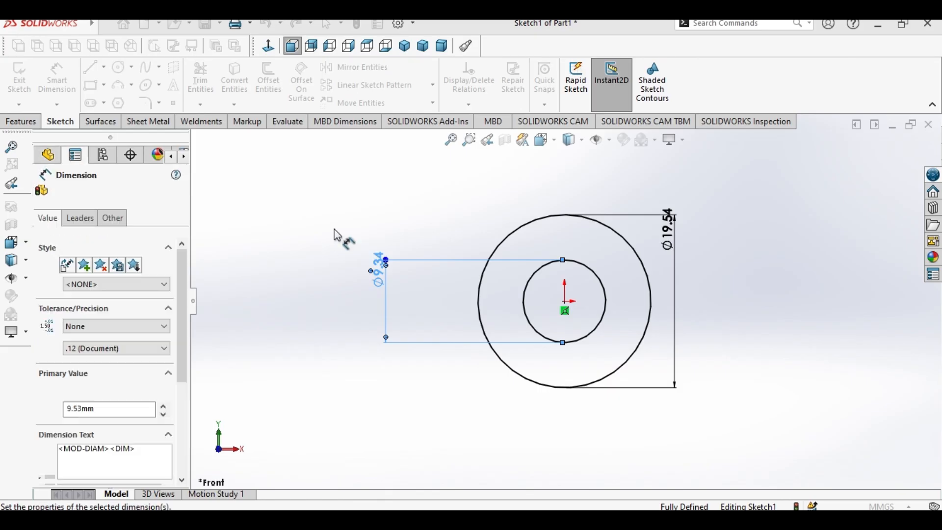
pyautogui.press('Escape')
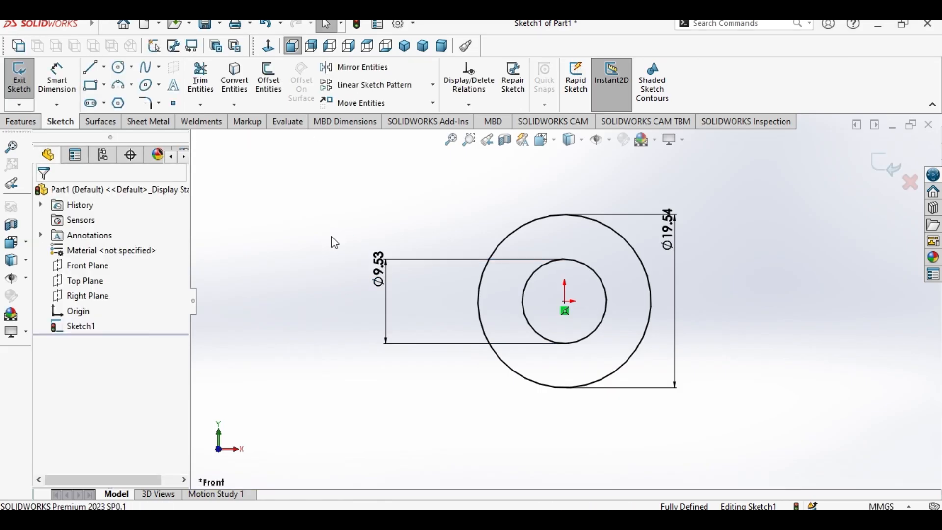
pyautogui.rightClick(332, 239)
pyautogui.click(313, 251)
# Step: Start an Extruded Boss/Base from the two-circle ring profile with the Mid Plane end condition
pyautogui.click(21, 122)
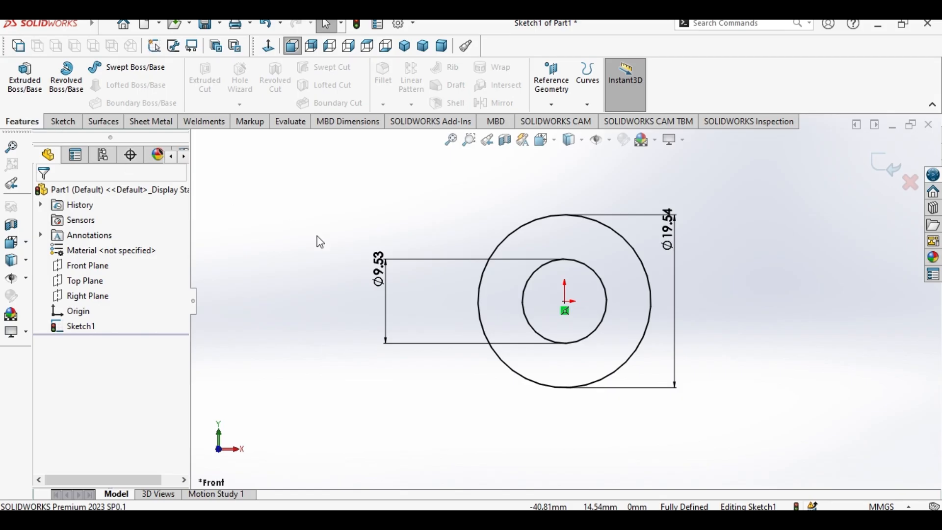
pyautogui.click(24, 78)
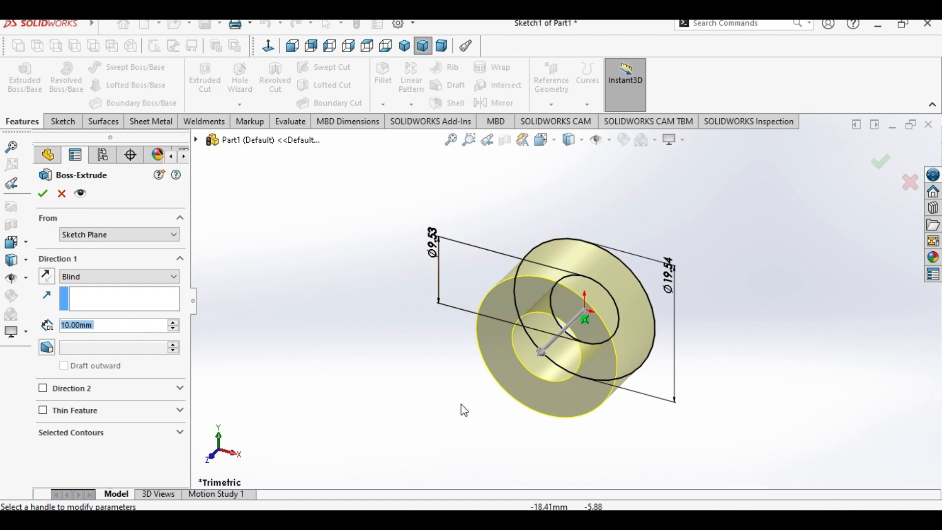
pyautogui.click(98, 279)
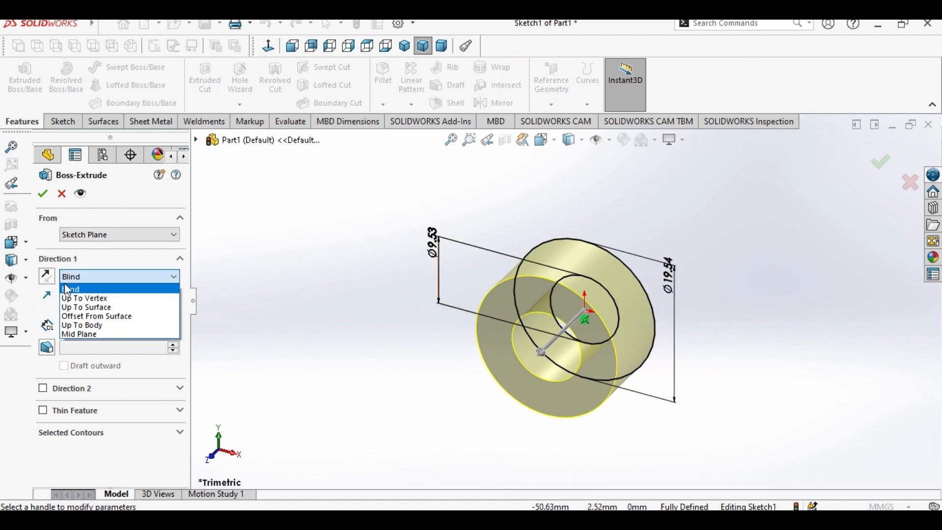
pyautogui.click(94, 334)
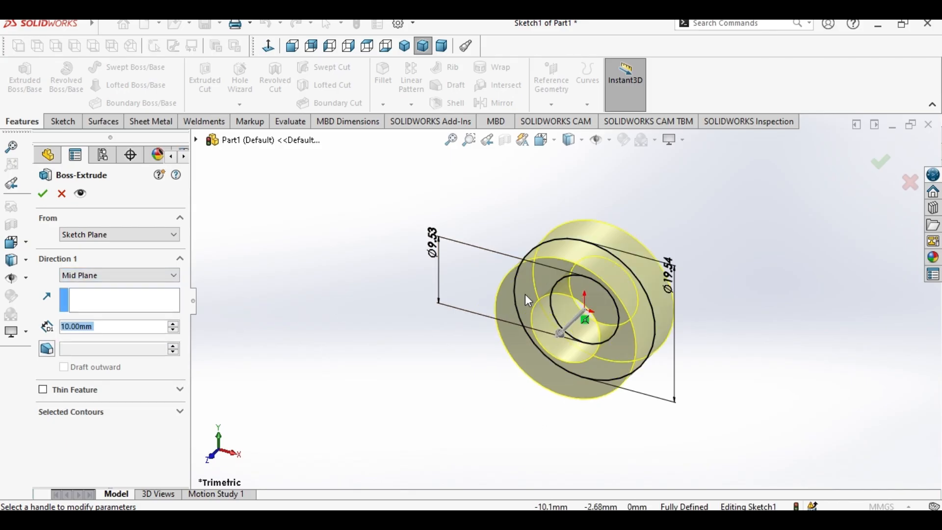
# Step: Check the part's overall width in the s2.jpeg drawing and extrude the ring 19 mm with the Mid Plane condition
pyautogui.click(595, 520)
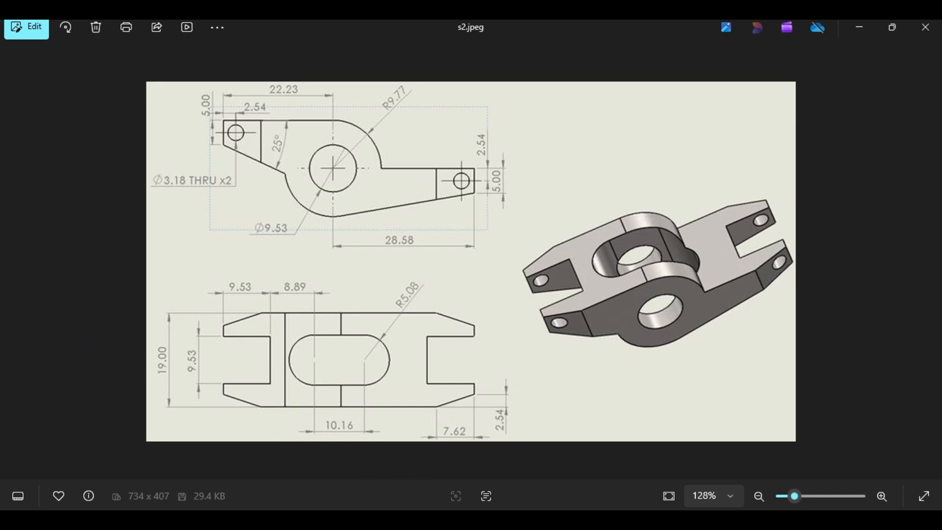
pyautogui.click(494, 519)
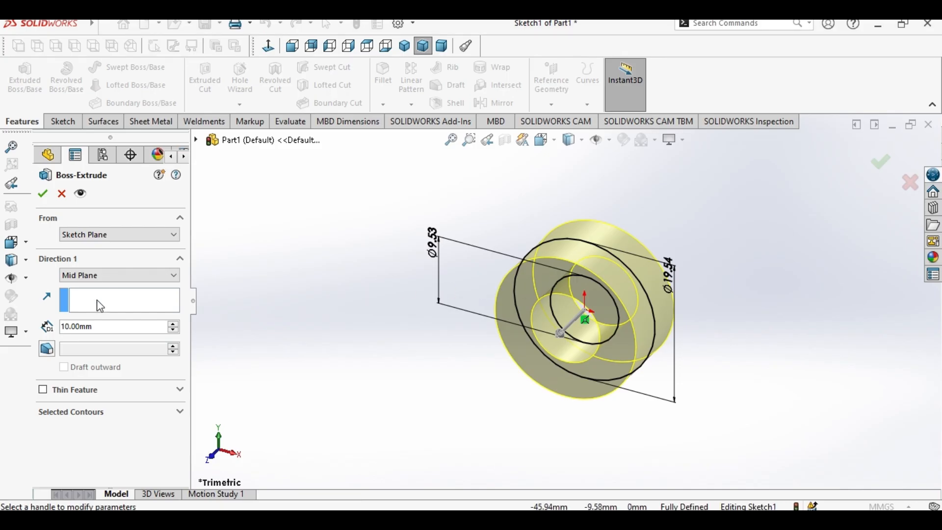
pyautogui.click(105, 328)
pyautogui.click(106, 328)
pyautogui.moveTo(107, 327); pyautogui.dragTo(24, 332)
pyautogui.write('1')
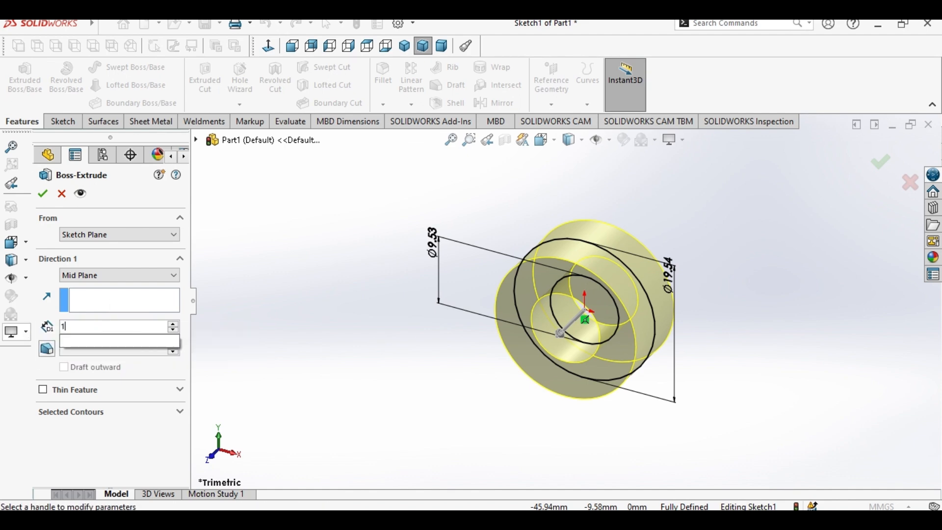
pyautogui.write('9')
pyautogui.press('Return')
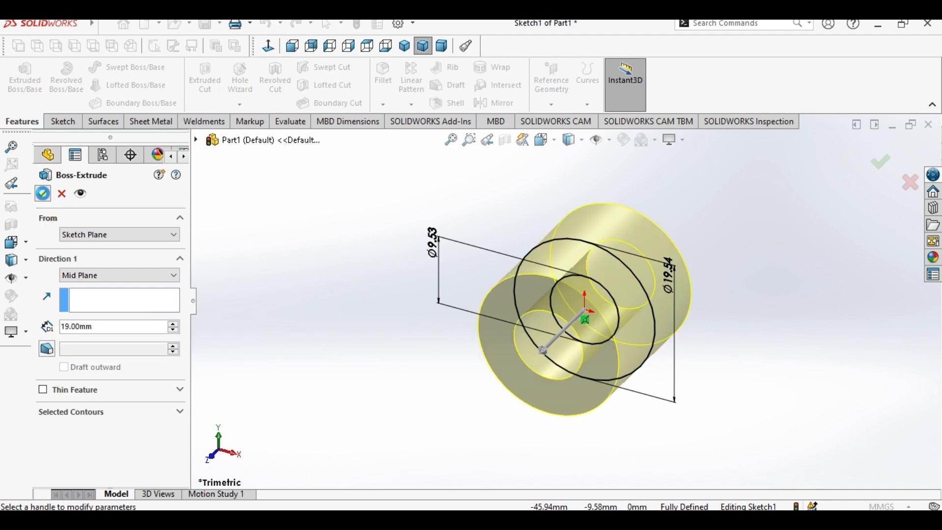
pyautogui.click(43, 193)
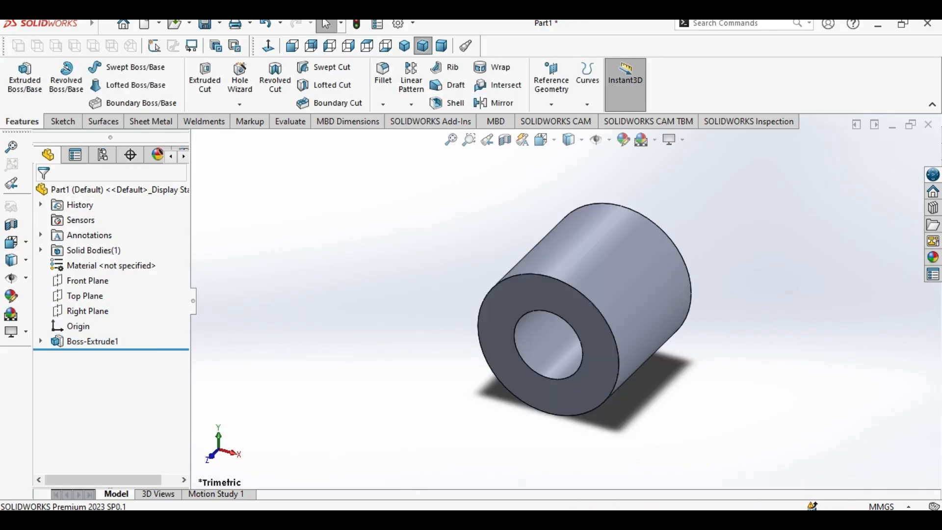
# Step: Consult the reference drawing and open a new sketch on the Front Plane
pyautogui.hotkey('alt', 'Tab')
pyautogui.click(62, 122)
pyautogui.click(20, 74)
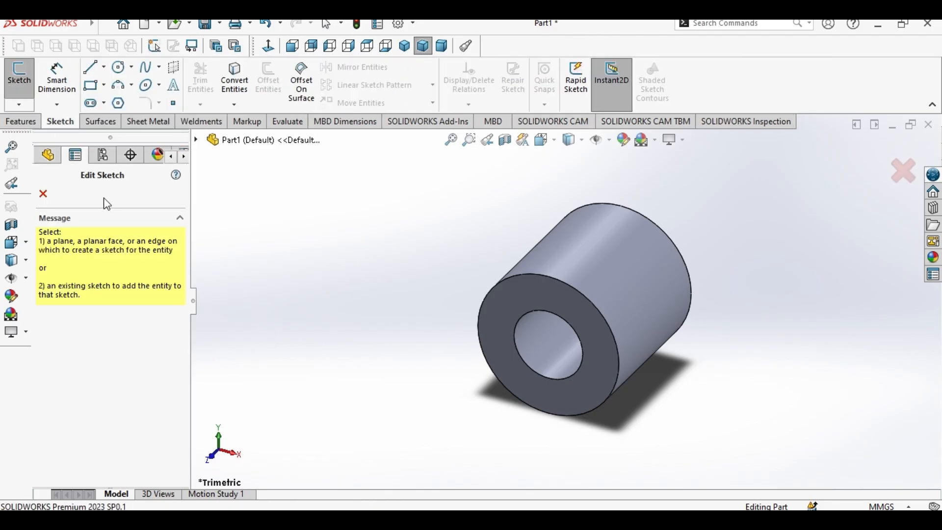
pyautogui.click(198, 142)
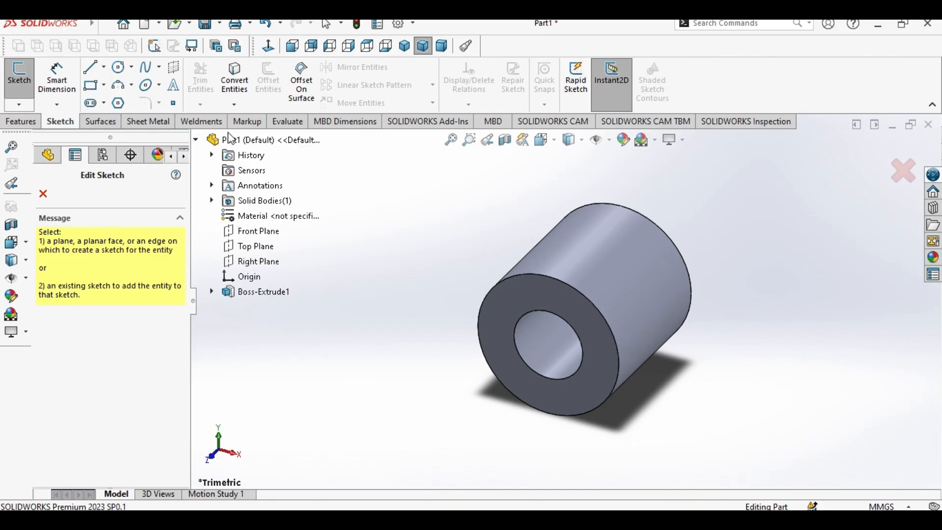
pyautogui.click(251, 231)
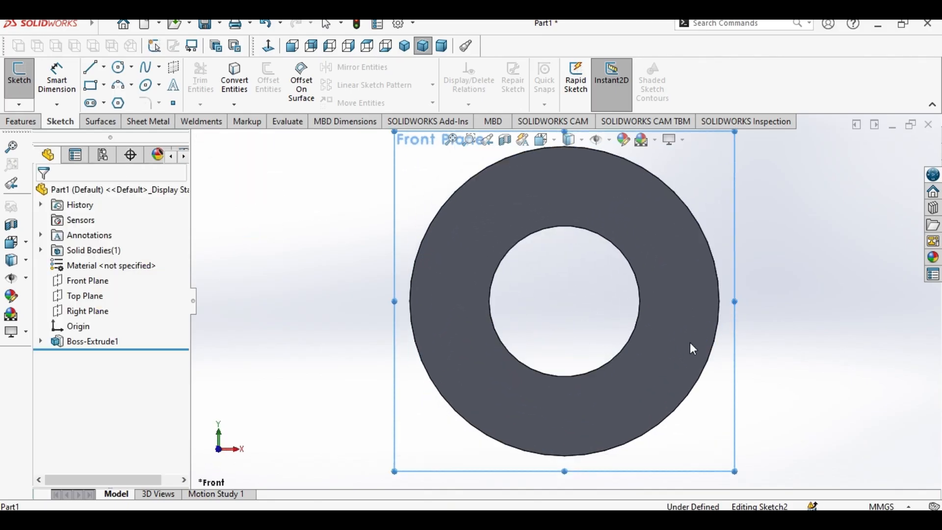
# Step: Sketch the left arm outline: a horizontal line about 17.3 mm long from the hub's upper edge, a short vertical line and a slanted line back to the hub
pyautogui.click(91, 68)
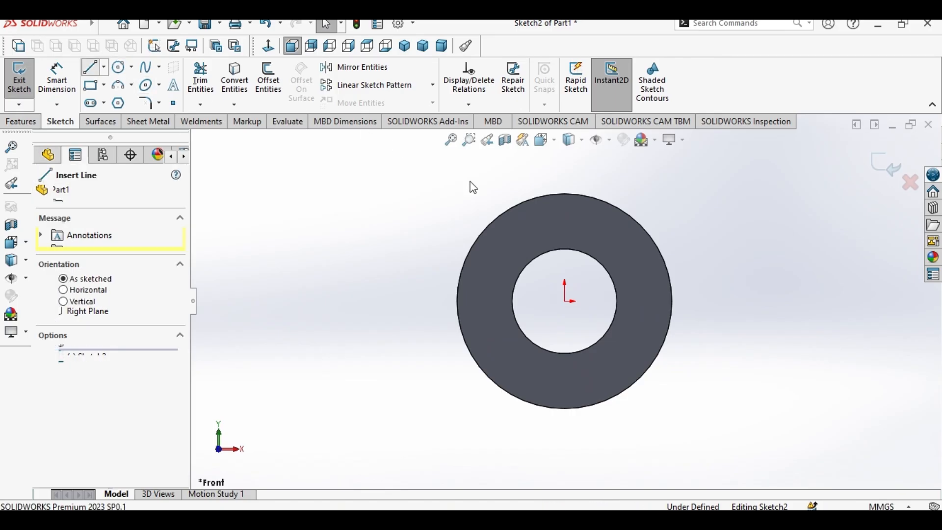
pyautogui.click(538, 198)
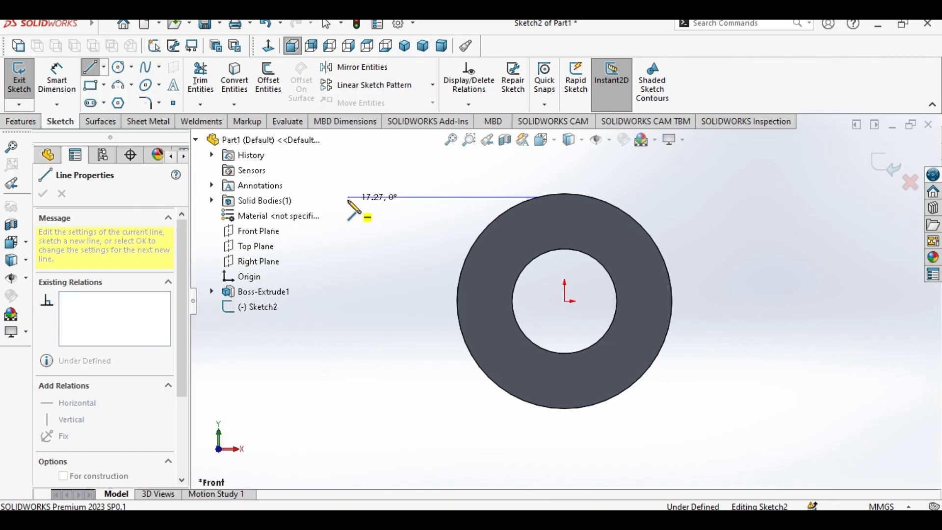
pyautogui.click(348, 199)
pyautogui.click(347, 232)
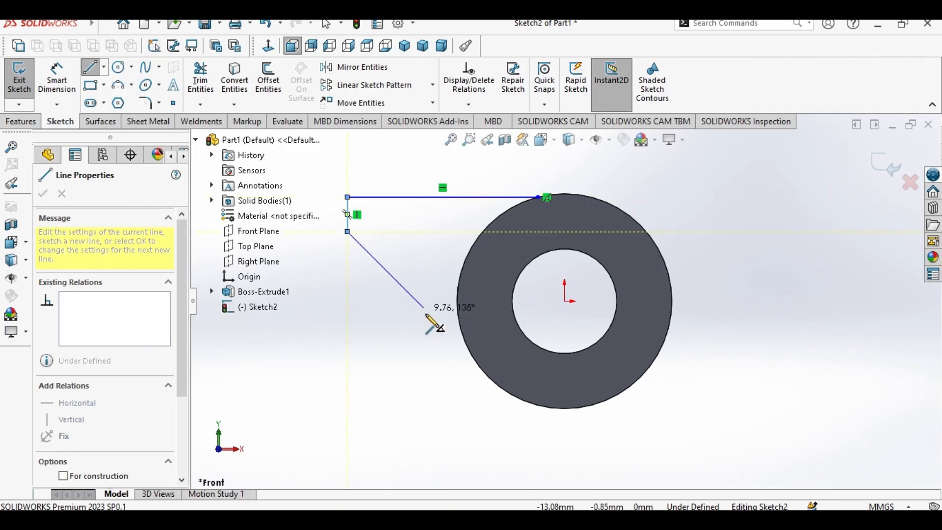
pyautogui.click(463, 339)
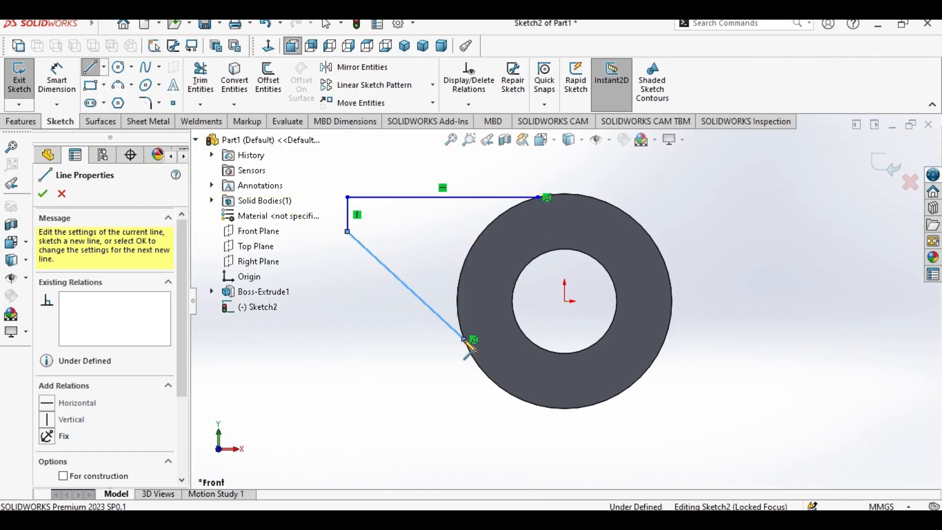
pyautogui.rightClick(465, 340)
pyautogui.click(498, 351)
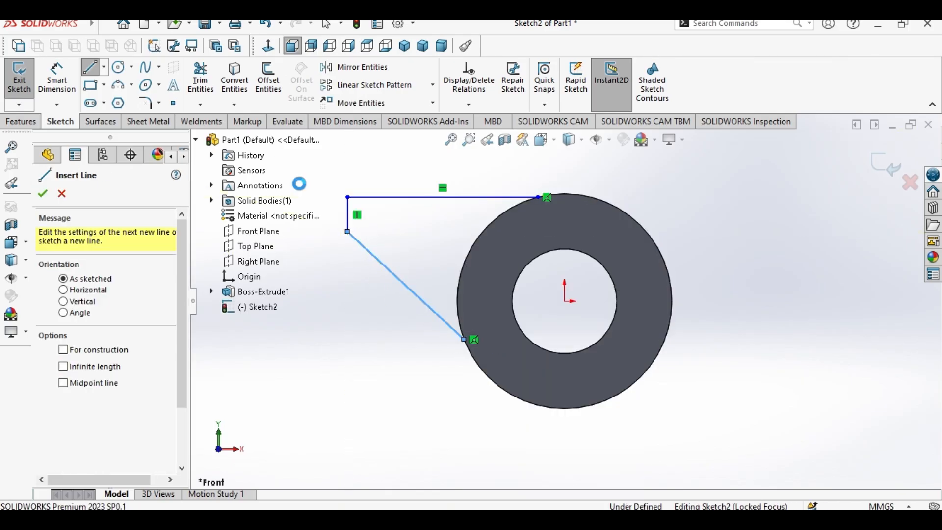
# Step: Sketch a circle centred on the origin through the horizontal line's end on the hub's outer edge
pyautogui.click(123, 72)
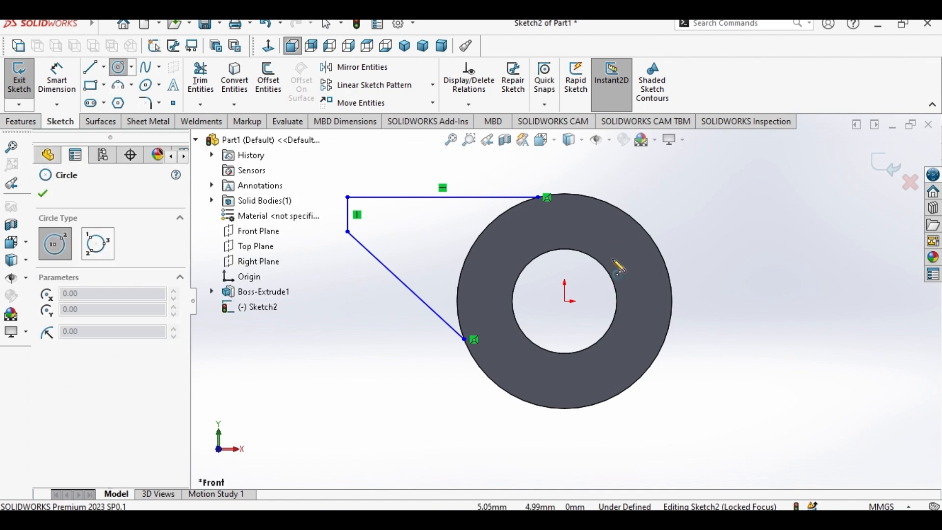
pyautogui.click(565, 300)
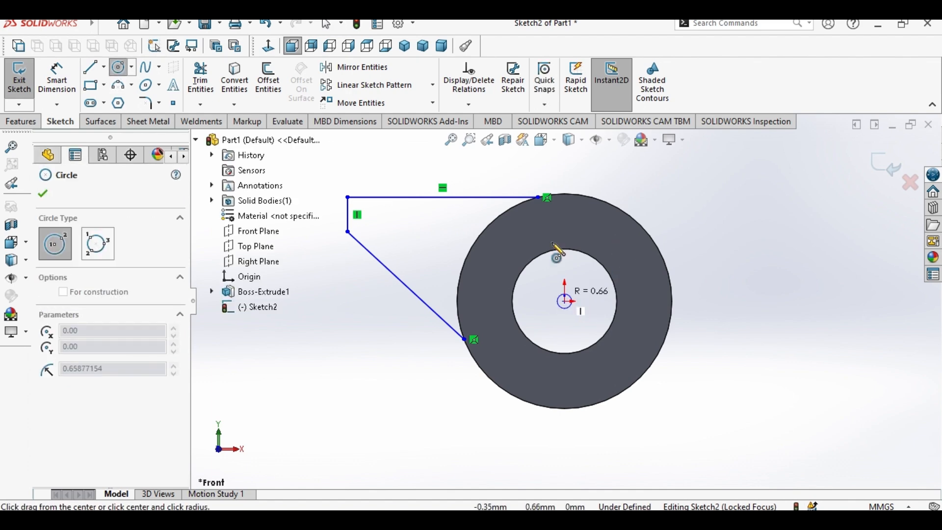
pyautogui.click(540, 199)
pyautogui.rightClick(708, 205)
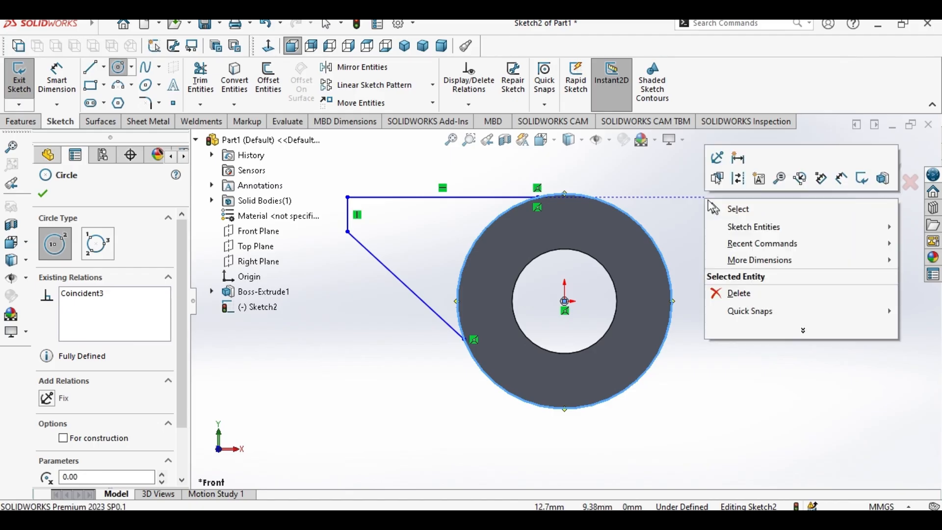
pyautogui.click(724, 208)
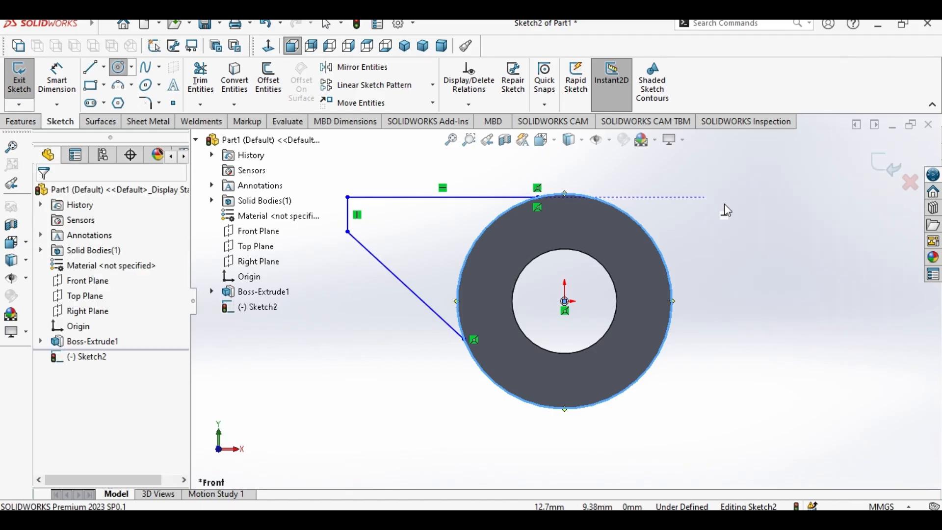
# Step: Trim away the circle's right-hand portion, leaving only the arc between the two arm line ends
pyautogui.click(214, 84)
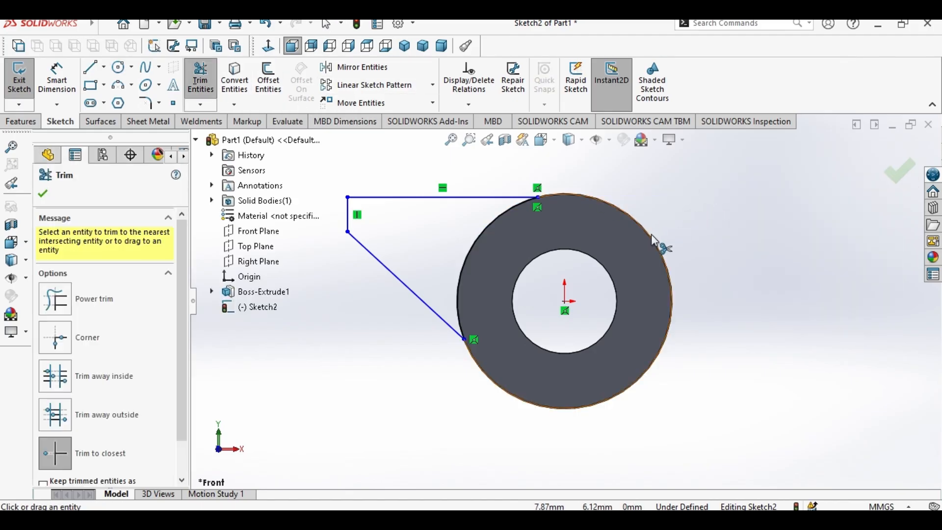
pyautogui.rightClick(721, 208)
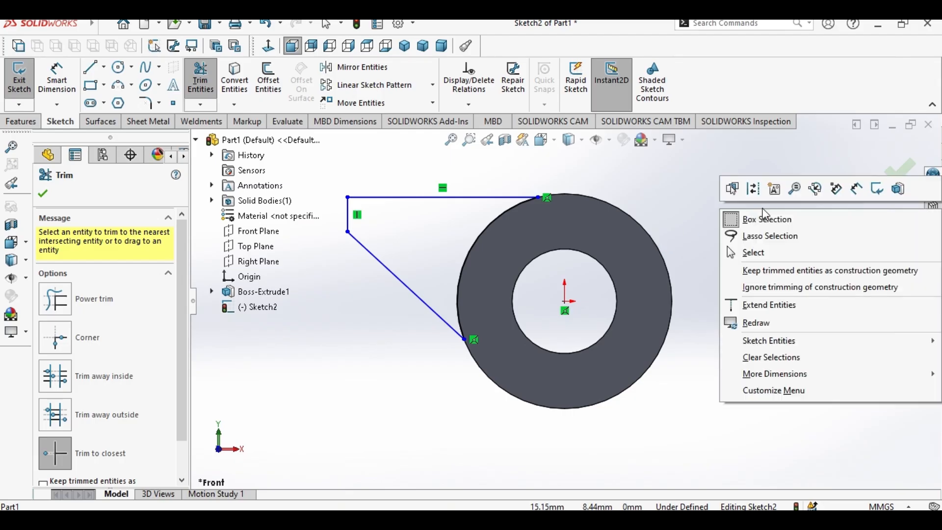
pyautogui.click(775, 252)
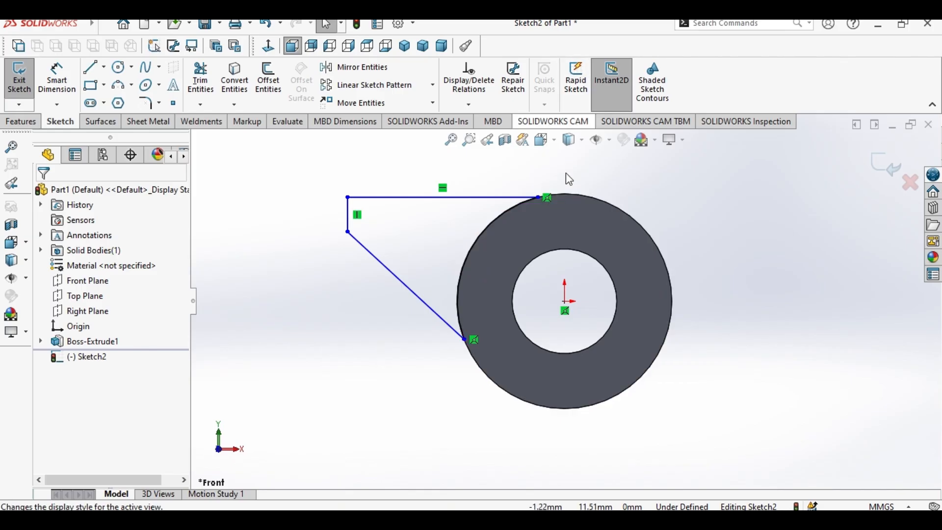
# Step: Make the arm's horizontal line tangent to the hub's outer circular edge
pyautogui.click(496, 197)
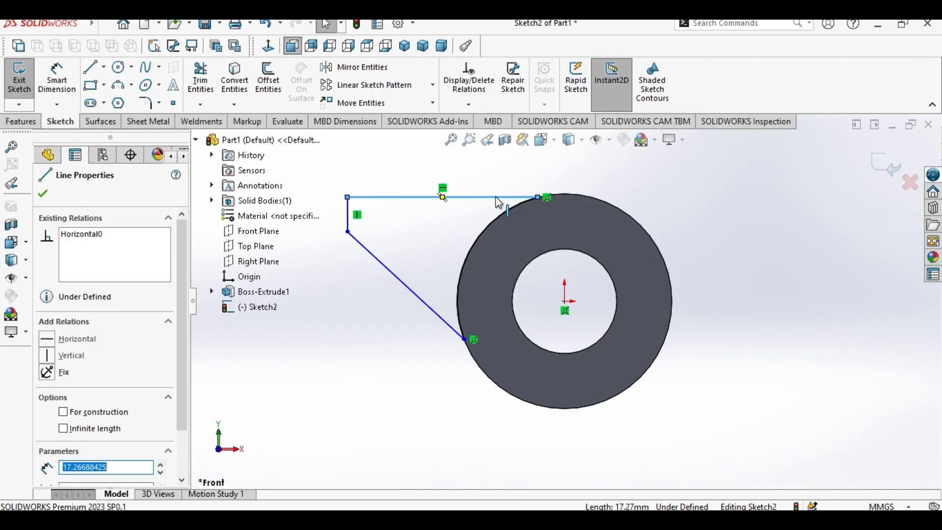
pyautogui.keyDown('ctrl'); pyautogui.click(596, 197); pyautogui.keyUp('ctrl')
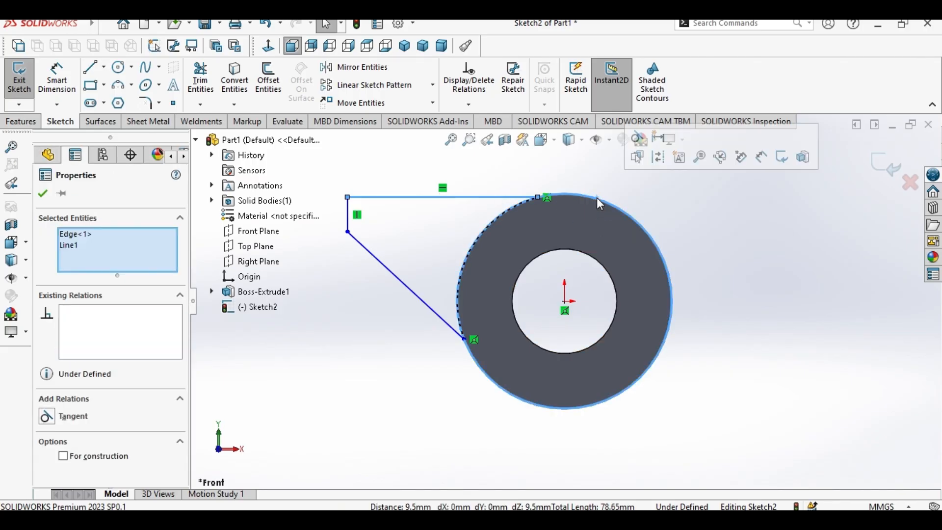
pyautogui.click(645, 142)
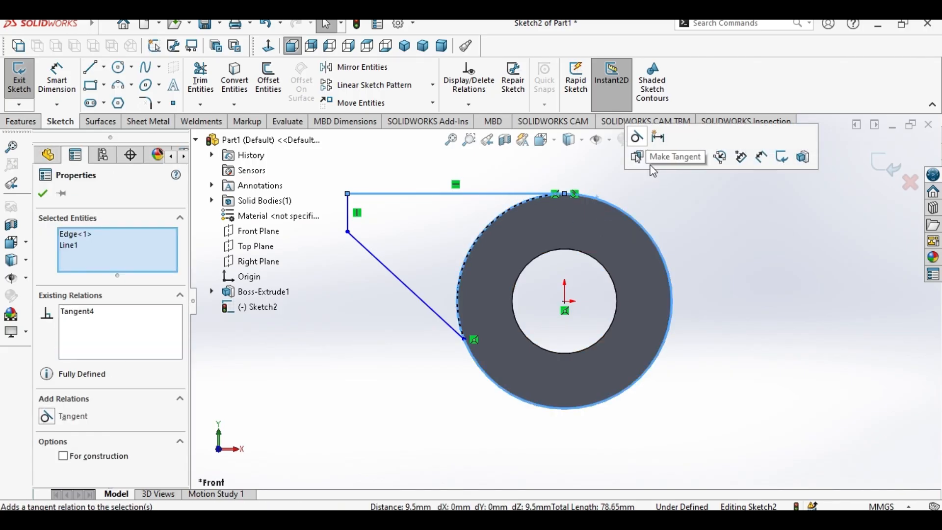
pyautogui.click(666, 212)
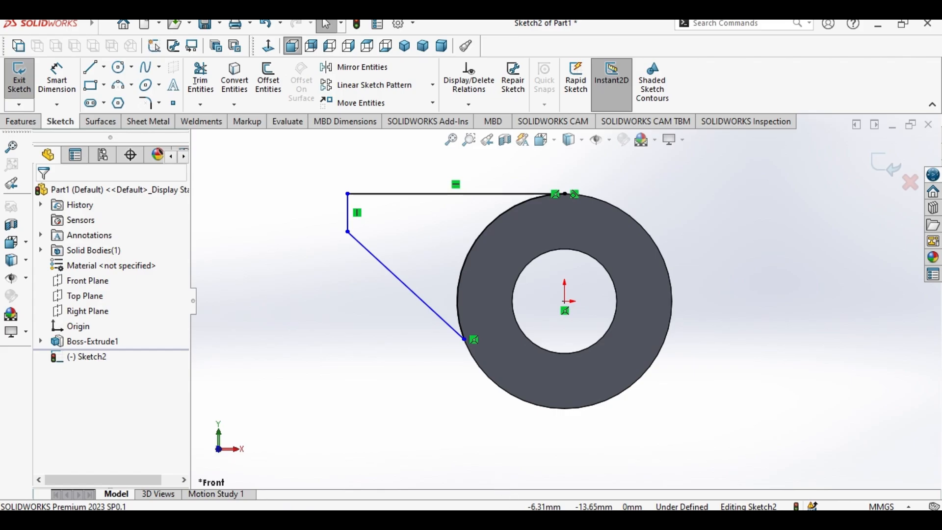
# Step: Check the arm angle in the reference drawing and dimension the angle between the horizontal and slanted lines as 25°
pyautogui.hotkey('alt', 'Tab')
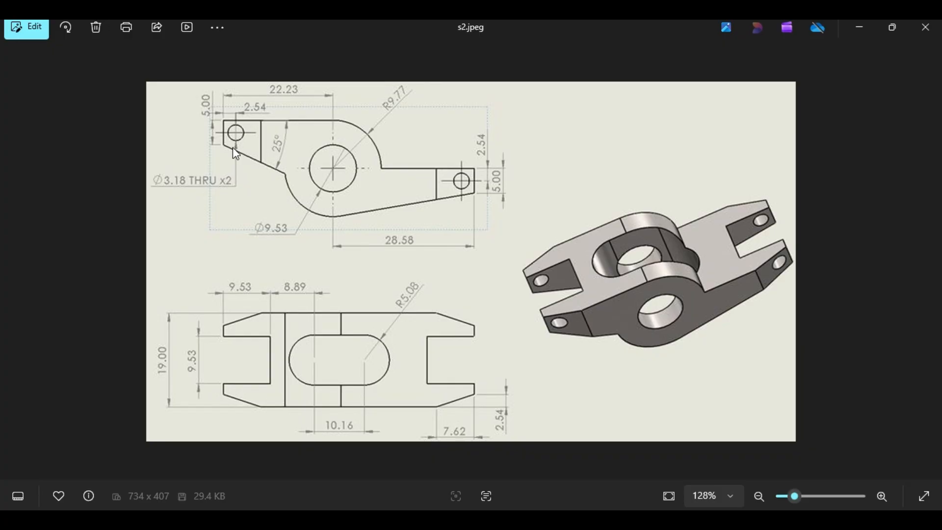
pyautogui.hotkey('alt', 'Tab')
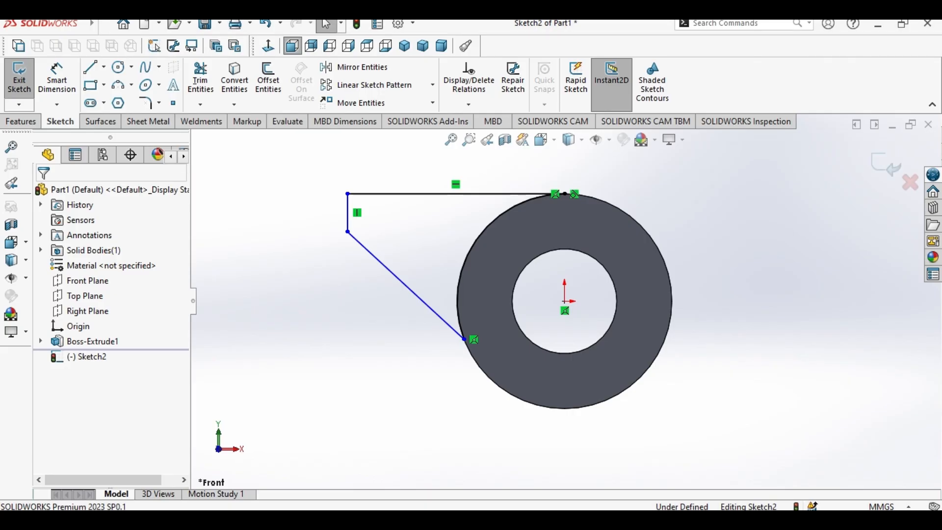
pyautogui.click(49, 77)
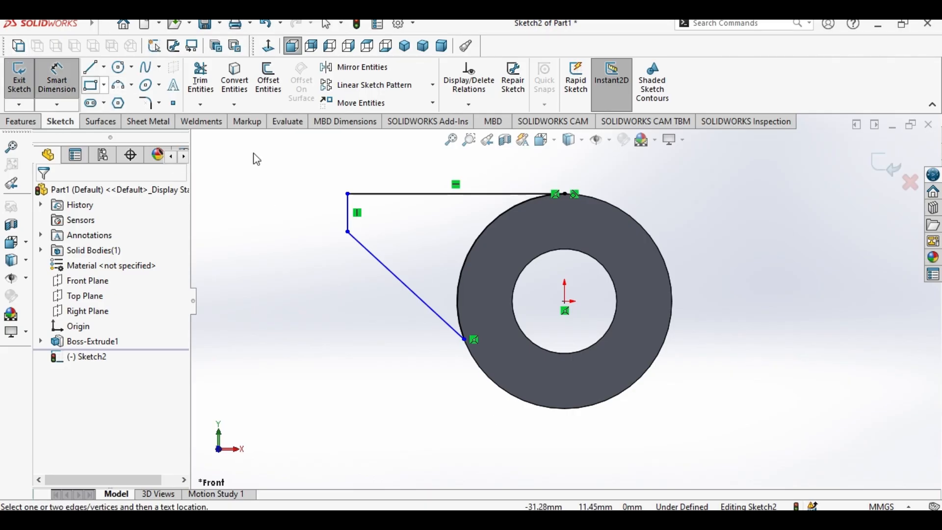
pyautogui.click(444, 194)
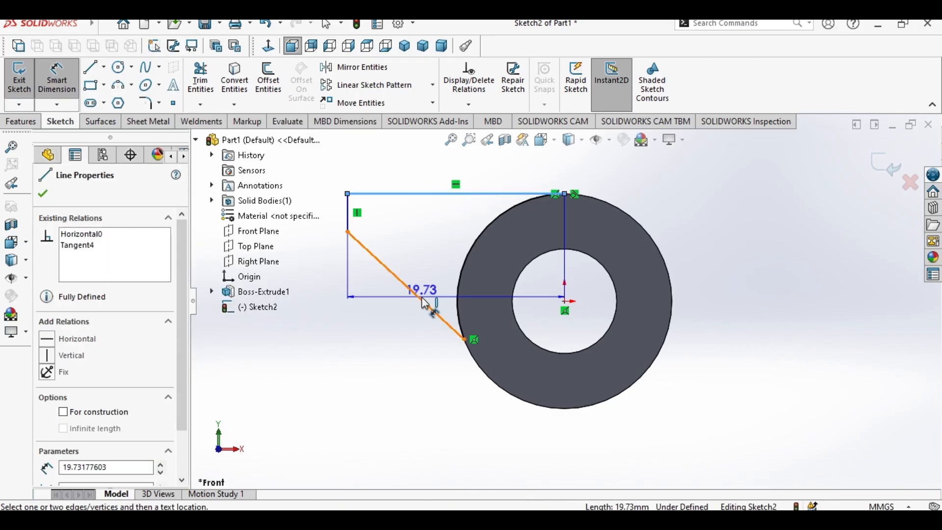
pyautogui.click(426, 297)
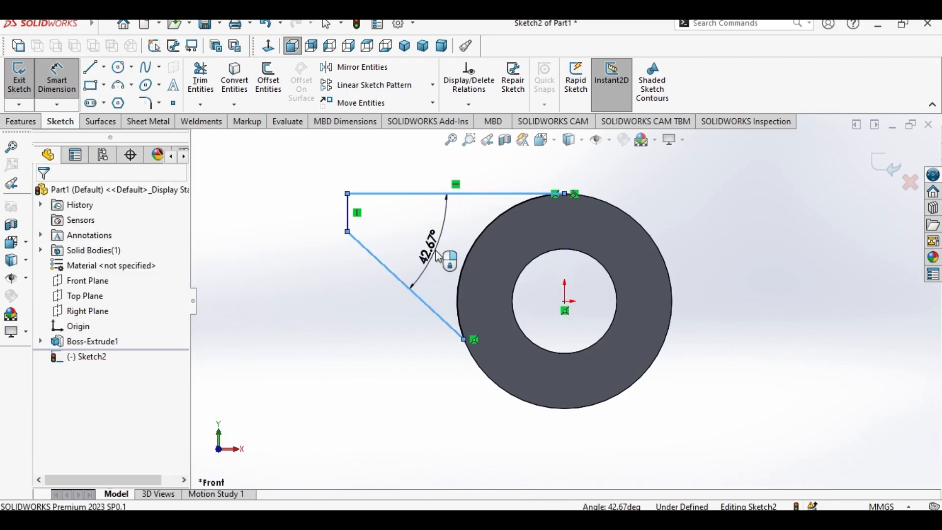
pyautogui.click(438, 257)
pyautogui.write('25')
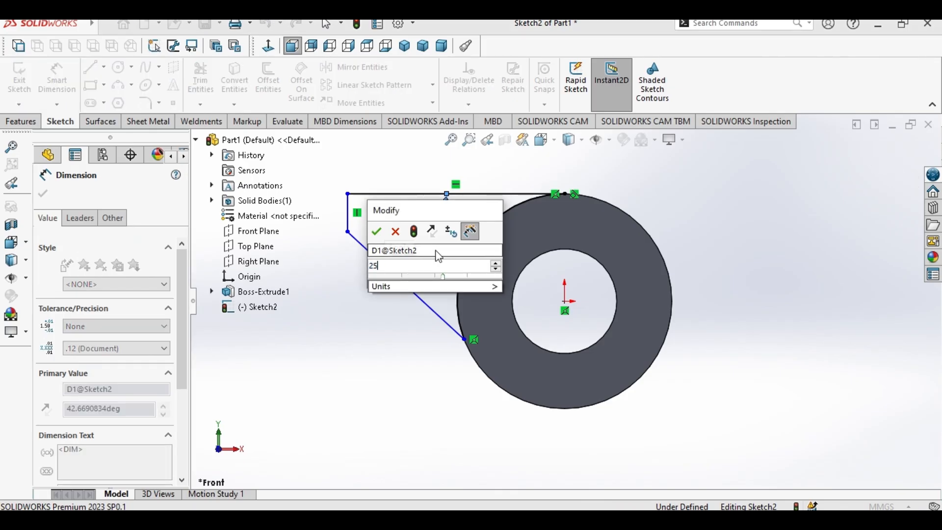
pyautogui.press('Return')
pyautogui.rightClick(435, 251)
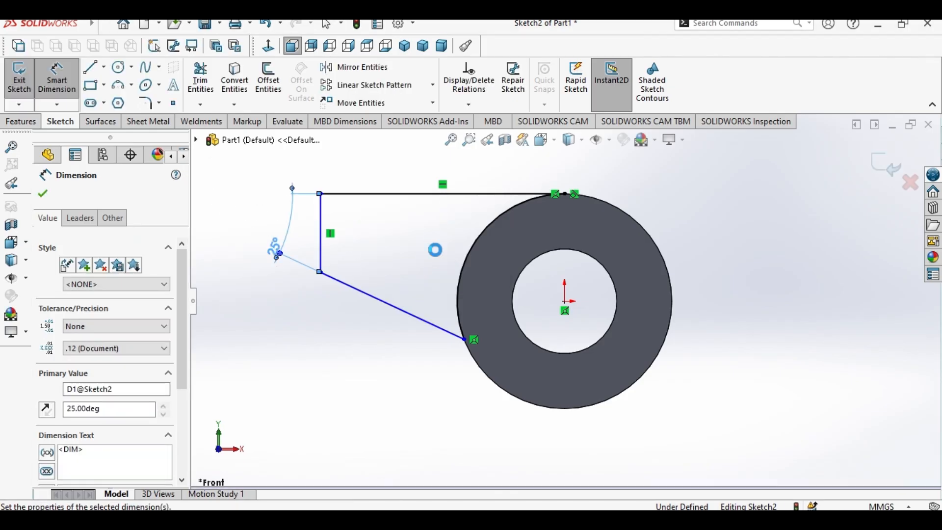
pyautogui.click(422, 279)
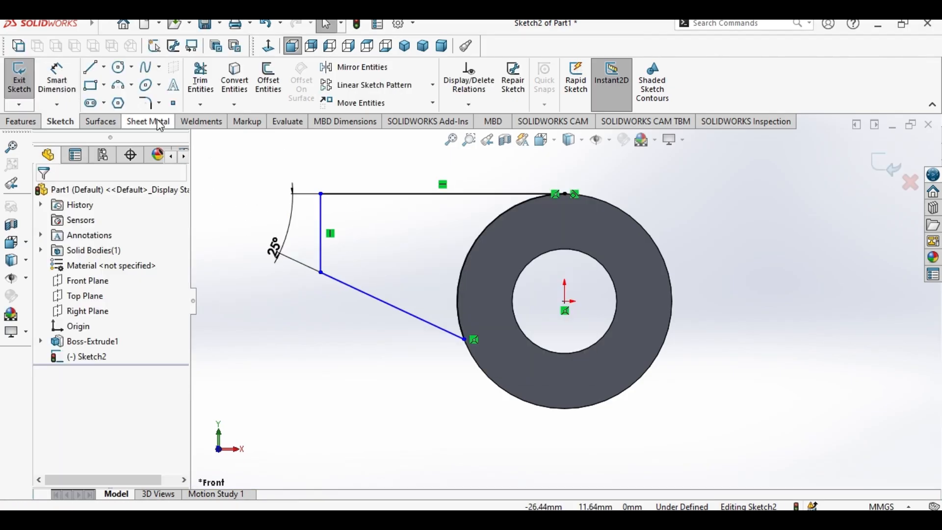
# Step: Dimension the left arm's vertical end line as 5 mm
pyautogui.click(56, 78)
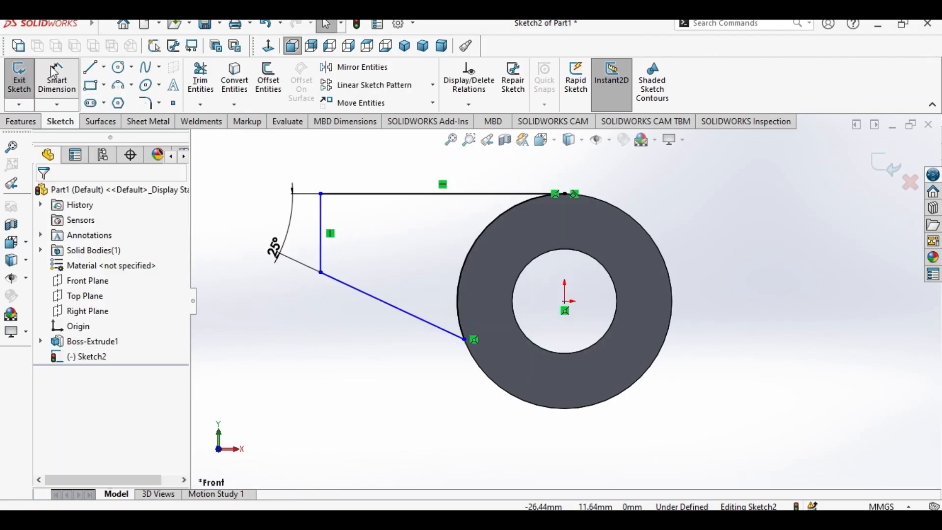
pyautogui.click(324, 257)
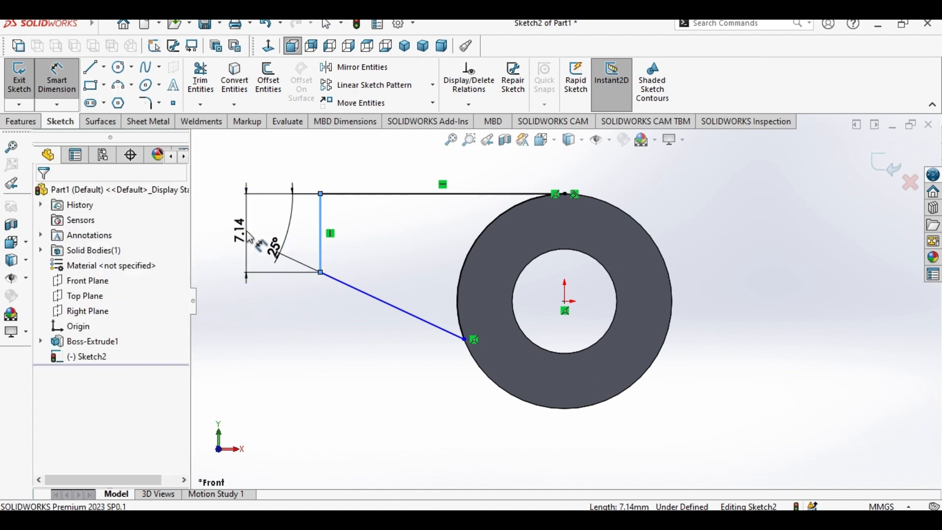
pyautogui.click(251, 238)
pyautogui.write('5')
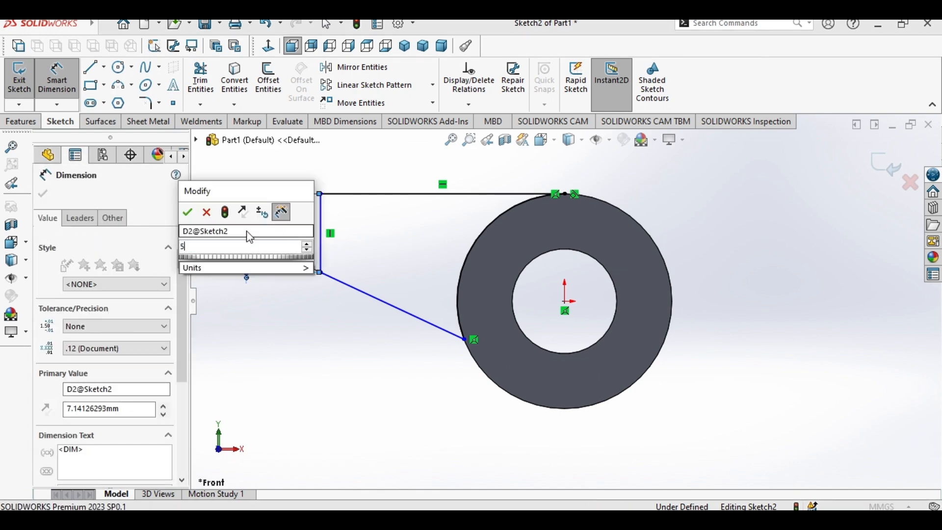
pyautogui.press('Return')
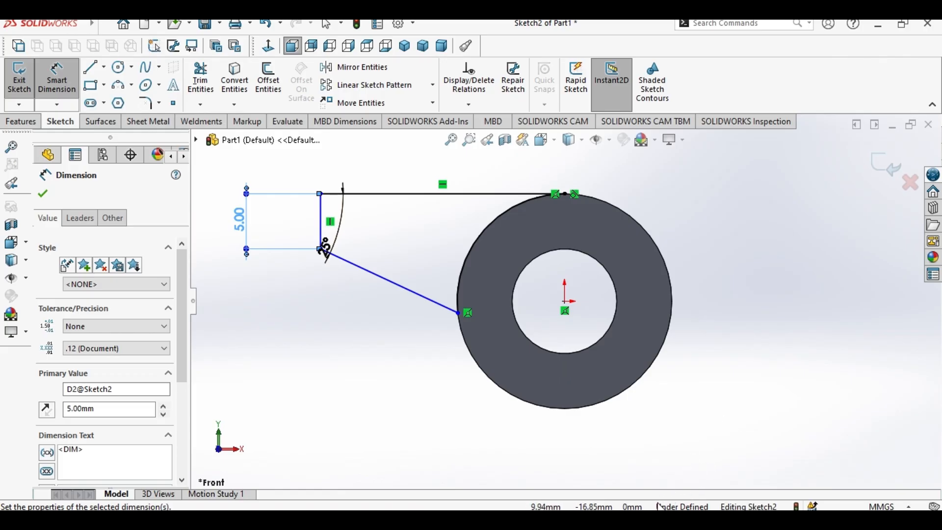
# Step: Check the left arm's length in the reference drawing and dimension the horizontal distance from the tangent point to the arm's outer corner as 22.23 mm
pyautogui.hotkey('alt', 'Tab')
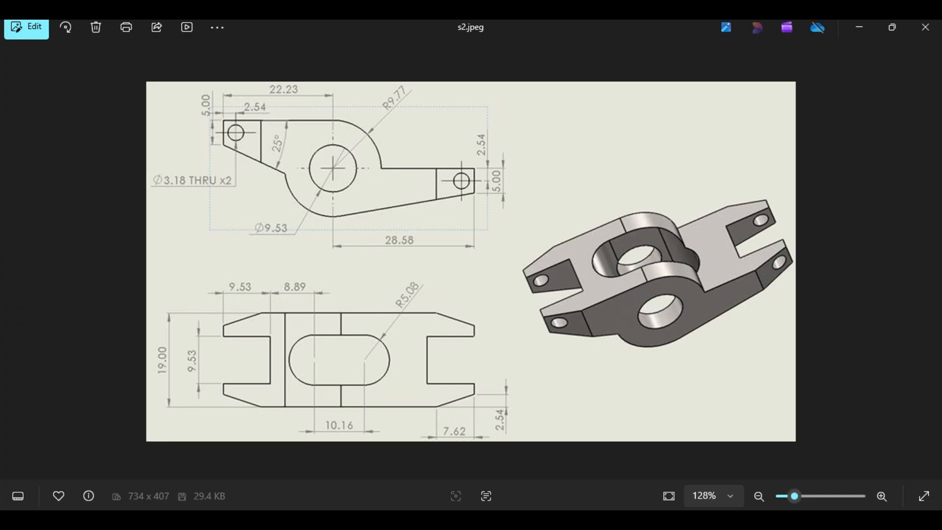
pyautogui.hotkey('alt', 'Tab')
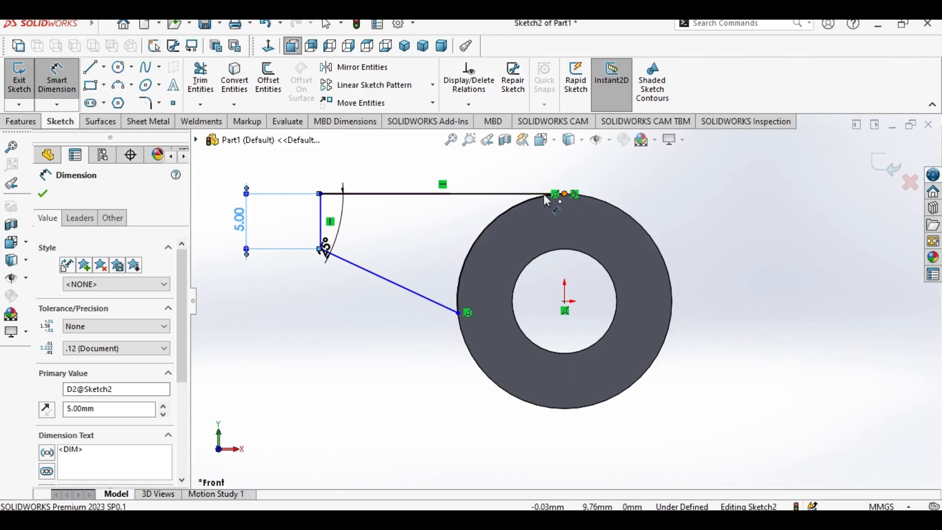
pyautogui.click(563, 194)
pyautogui.click(321, 194)
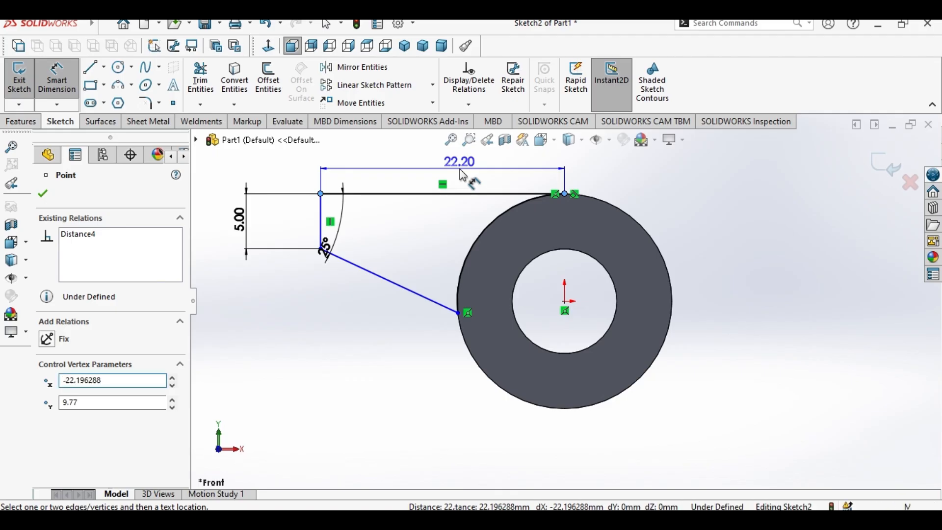
pyautogui.click(463, 175)
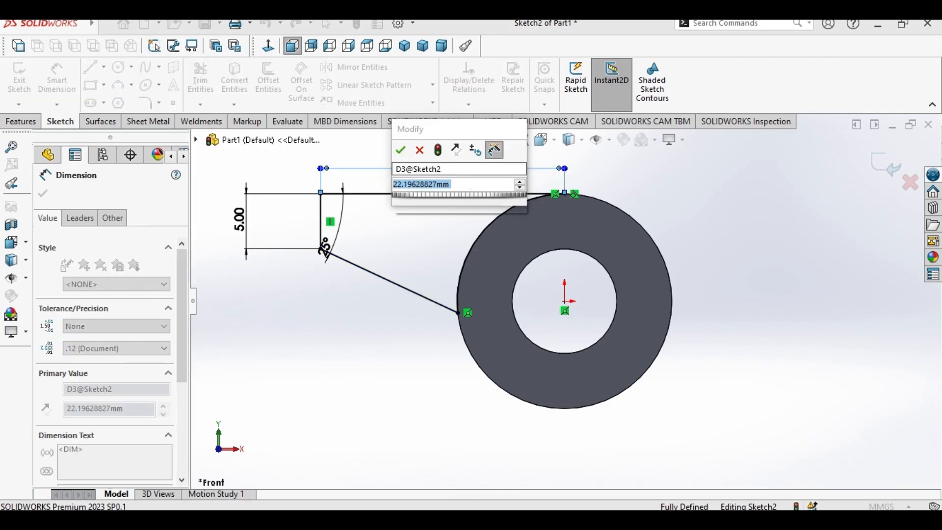
pyautogui.write('22.20')
pyautogui.press('Return')
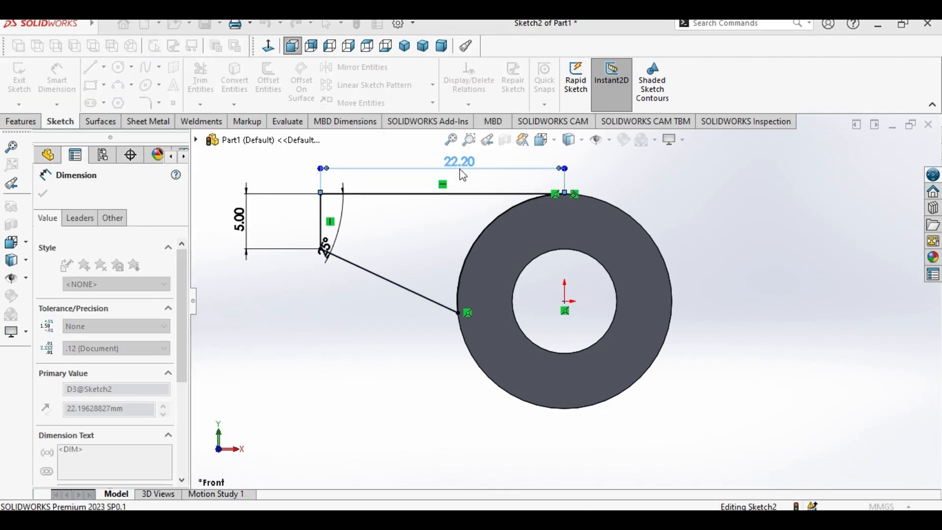
pyautogui.rightClick(315, 410)
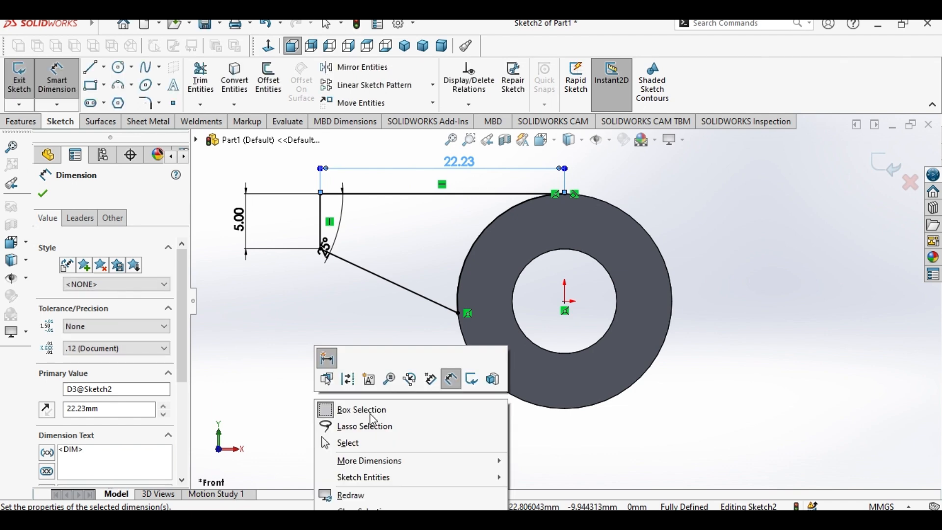
pyautogui.click(375, 445)
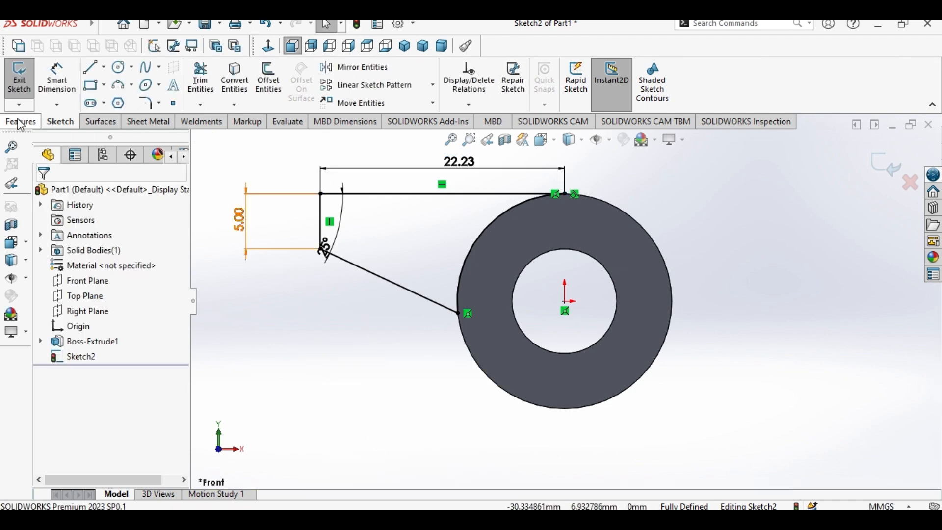
# Step: Extrude the left arm sketch 19 mm with the Mid Plane end condition, merging it with the hub
pyautogui.click(37, 123)
pyautogui.click(25, 77)
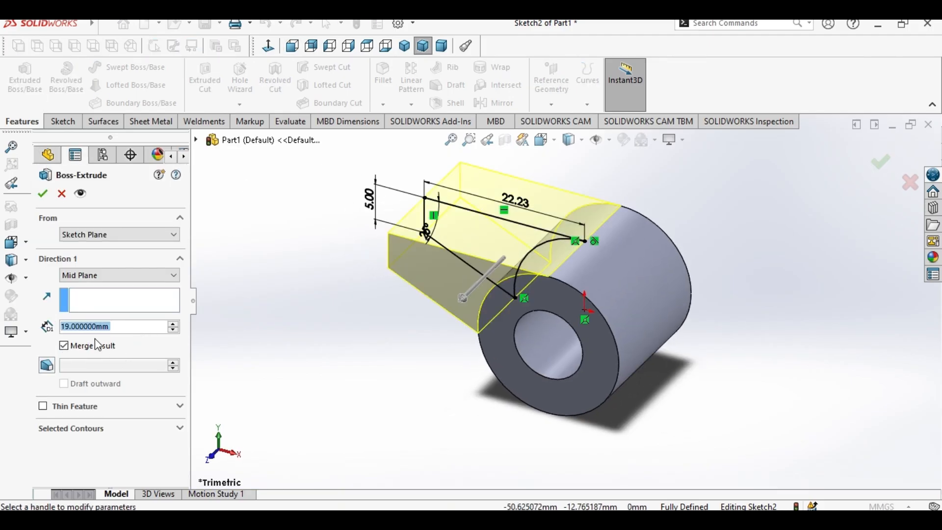
pyautogui.click(45, 194)
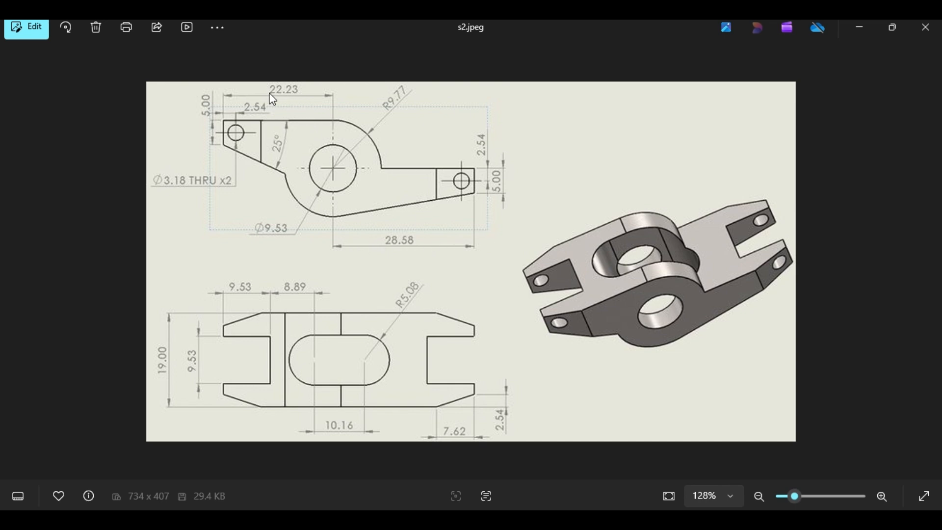
# Step: Return from the reference drawing to SOLIDWORKS and start a new sketch on the Front Plane
pyautogui.click(530, 512)
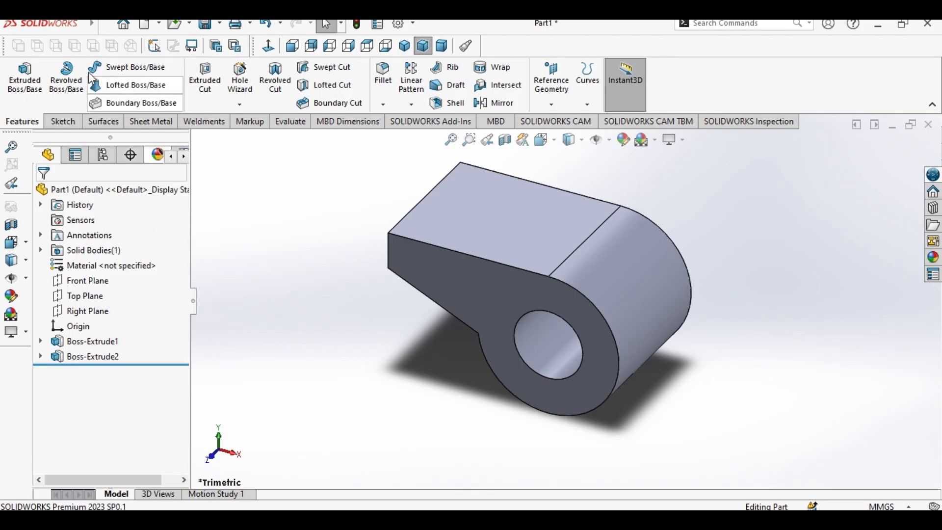
pyautogui.click(63, 122)
pyautogui.click(33, 65)
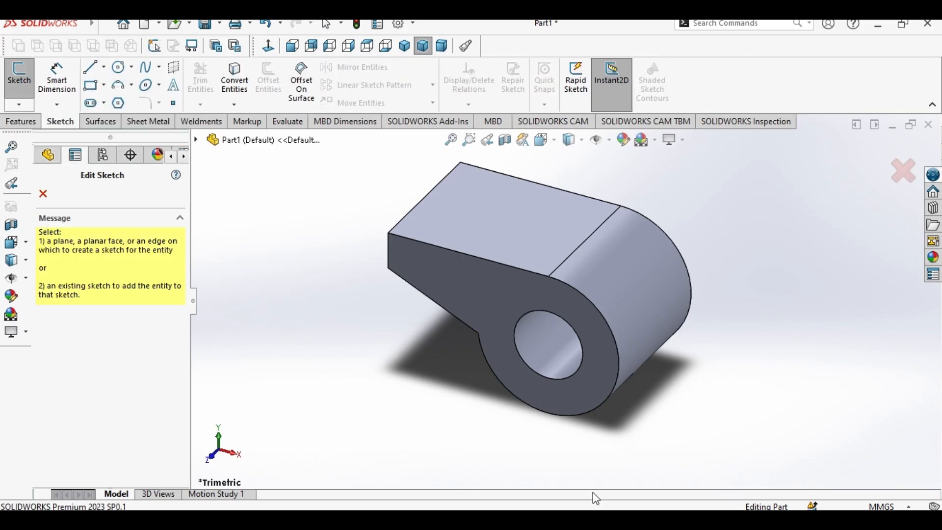
pyautogui.click(203, 143)
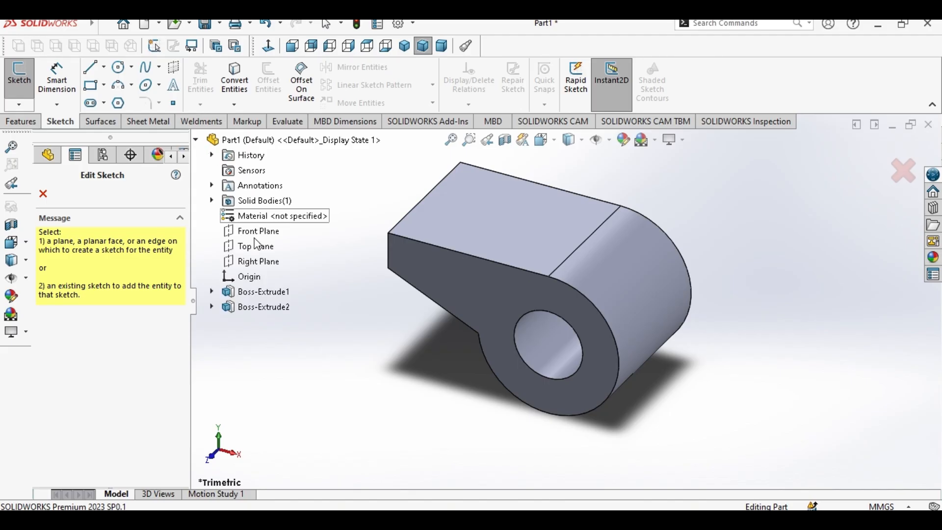
pyautogui.click(263, 232)
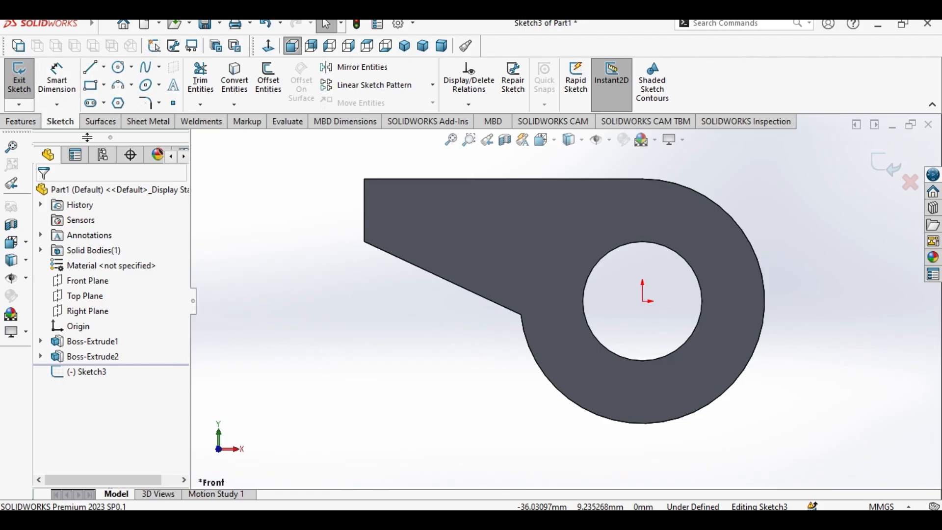
# Step: Sketch the right arm: a horizontal line from the hub's rightmost point, a vertical line about 3.3 mm down, and a slanted line to the hub's lower edge
pyautogui.click(90, 68)
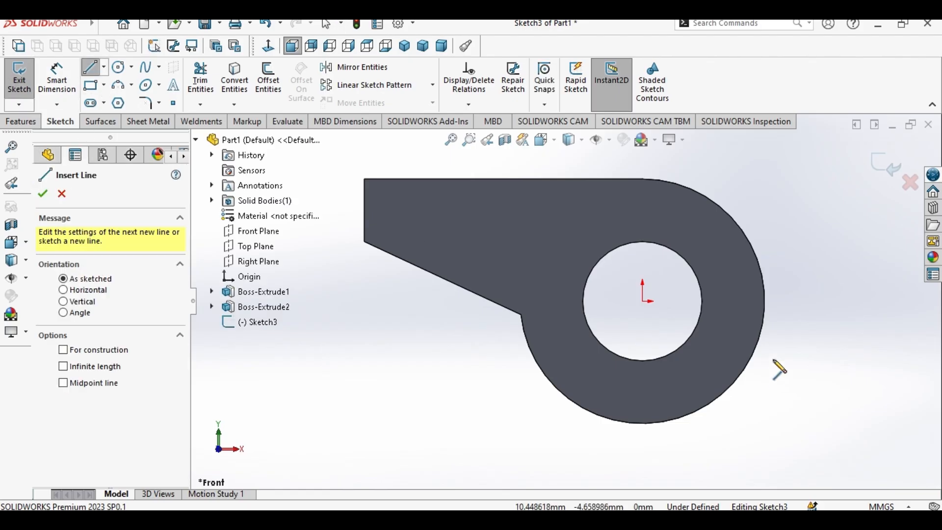
pyautogui.press('f')
pyautogui.scroll(-3, 711, 311)
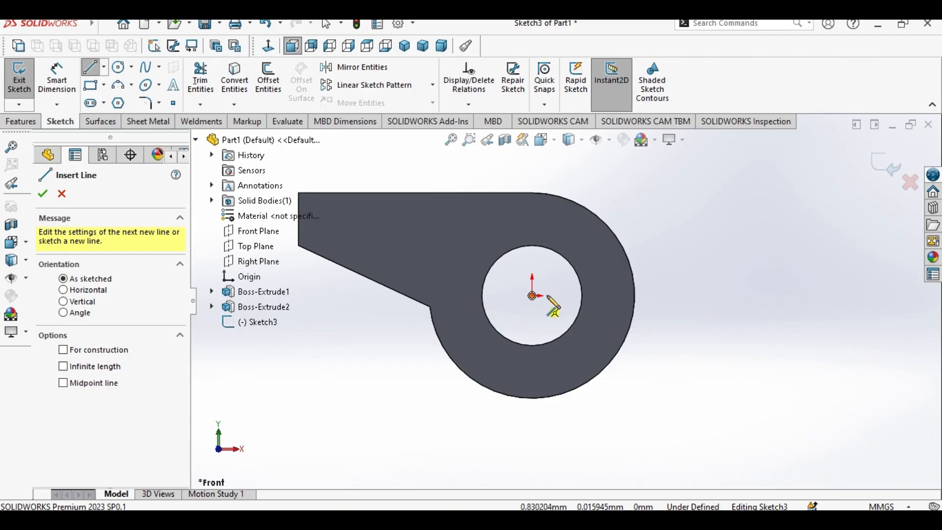
pyautogui.click(634, 297)
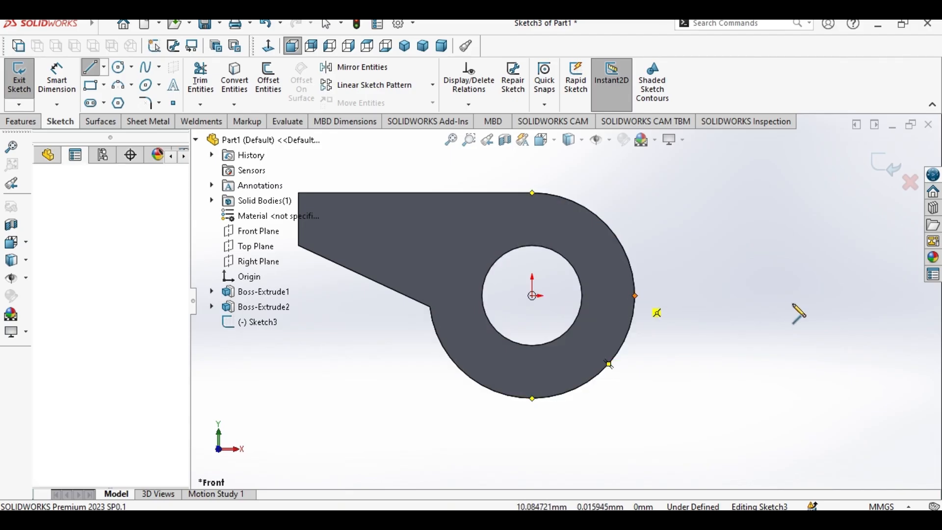
pyautogui.click(829, 296)
pyautogui.click(828, 329)
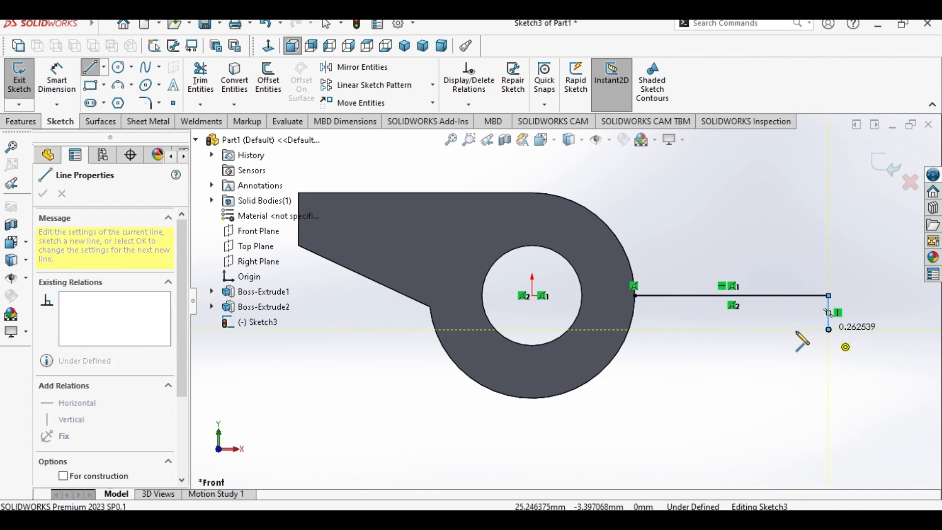
pyautogui.click(551, 397)
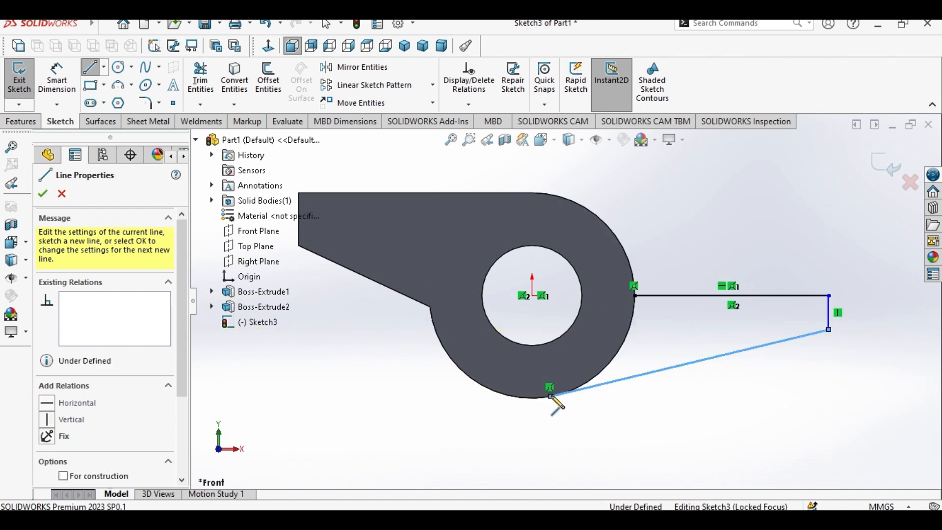
pyautogui.rightClick(550, 364)
pyautogui.click(604, 389)
pyautogui.press('Escape')
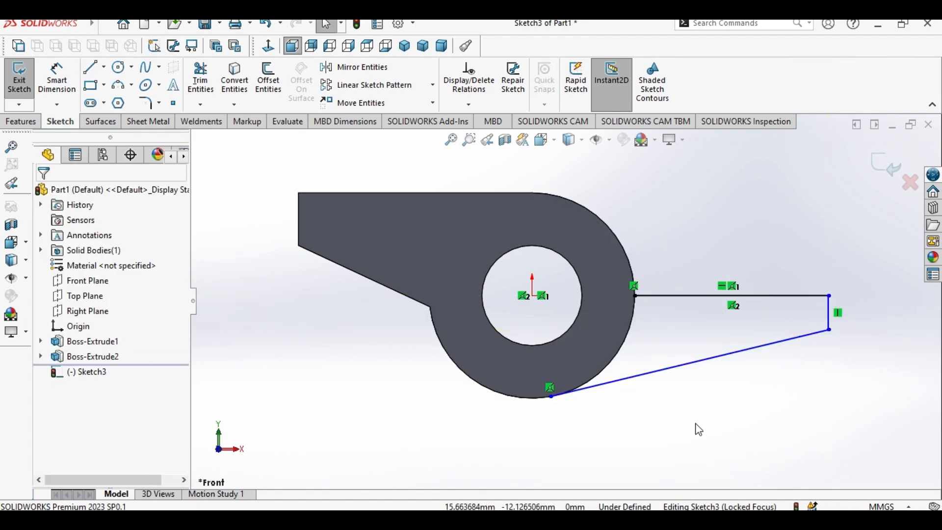
pyautogui.click(654, 372)
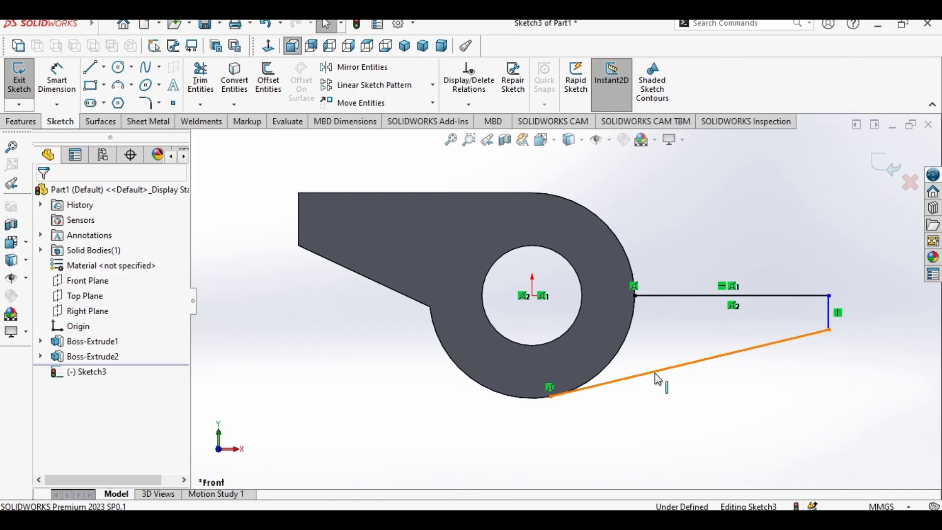
pyautogui.keyDown('ctrl'); pyautogui.click(509, 392); pyautogui.keyUp('ctrl')
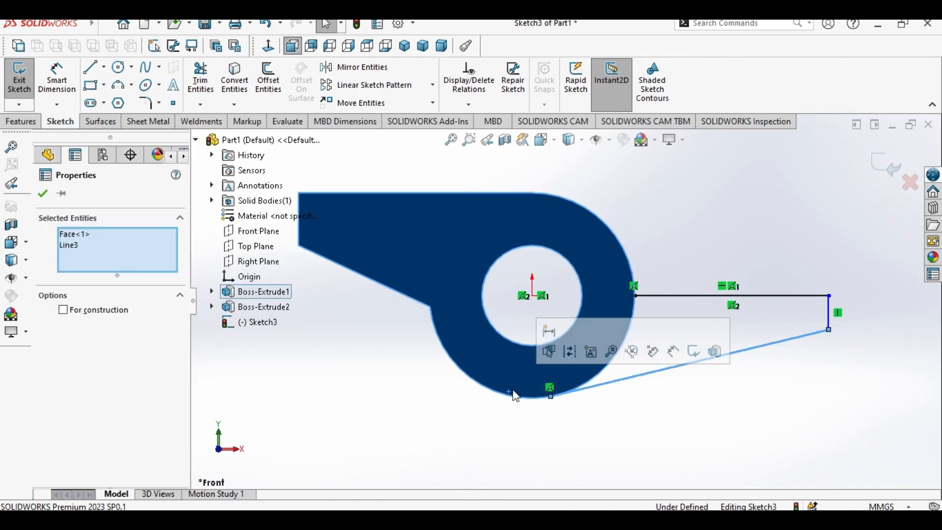
pyautogui.click(616, 410)
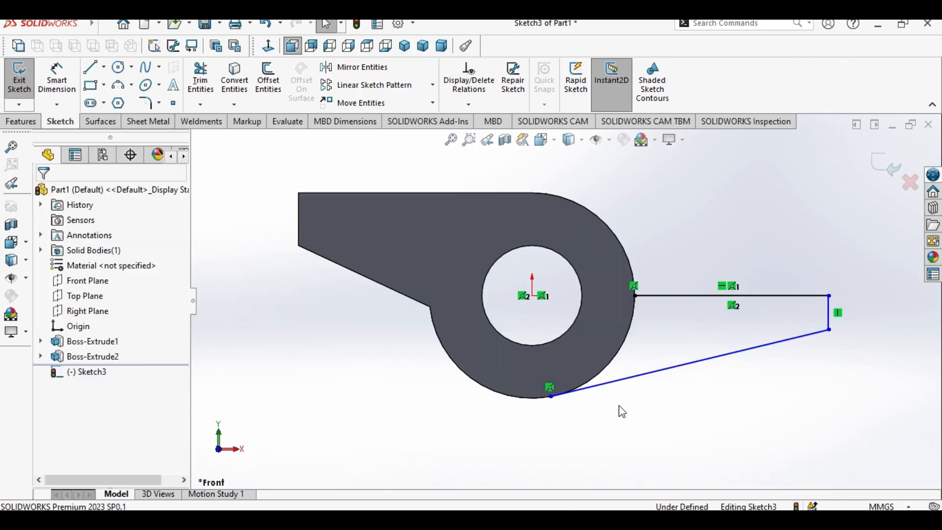
# Step: Make the right arm's slanted line tangent to the hub's outer circular edge
pyautogui.click(668, 371)
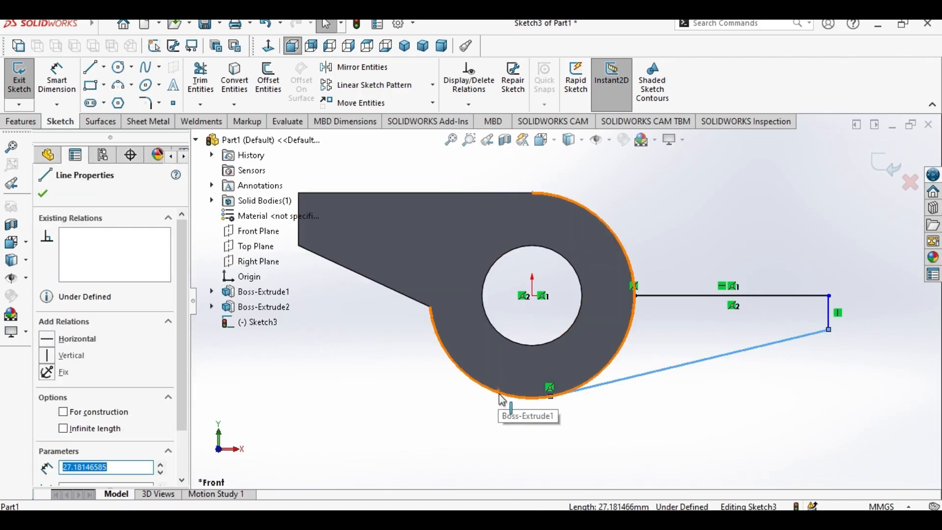
pyautogui.keyDown('ctrl'); pyautogui.click(510, 400); pyautogui.keyUp('ctrl')
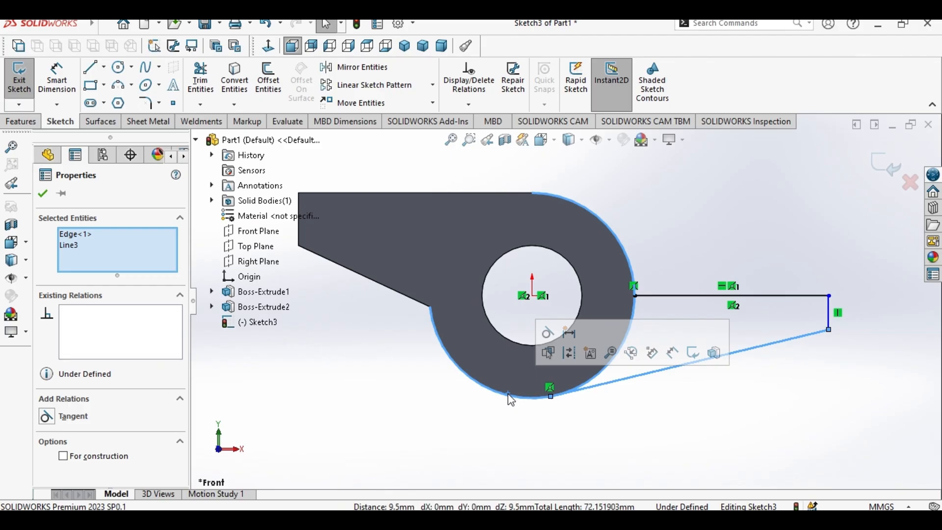
pyautogui.click(548, 334)
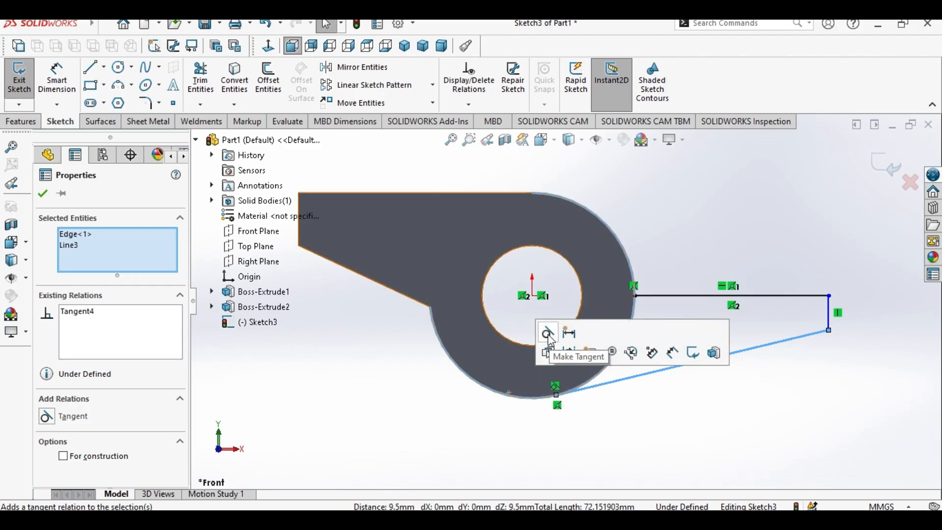
pyautogui.rightClick(633, 421)
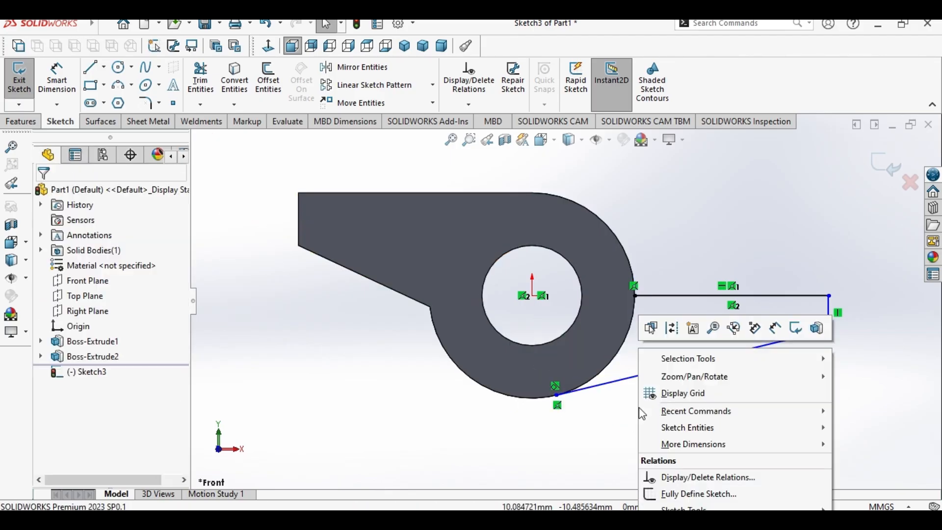
pyautogui.click(609, 416)
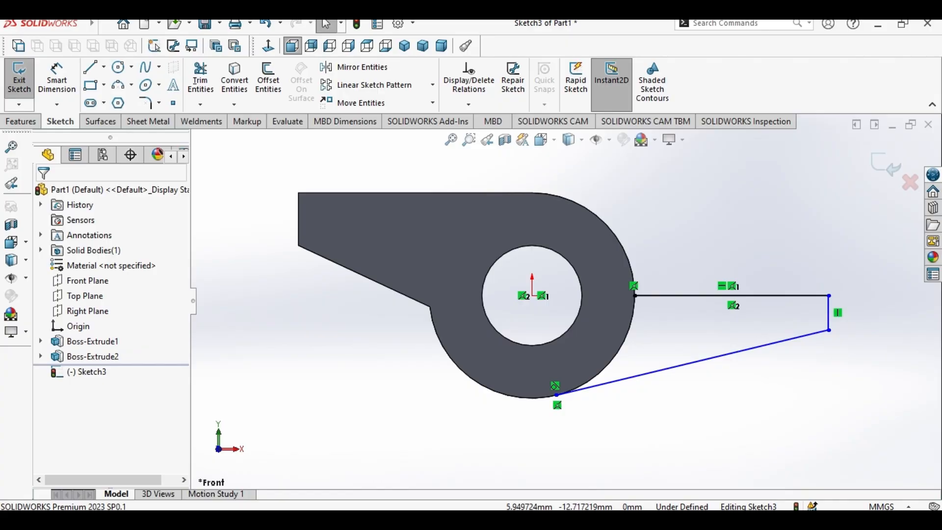
# Step: Check the reference drawing and dimension the horizontal distance from the origin to the right arm's outer end as 28.58 mm
pyautogui.hotkey('alt', 'Tab')
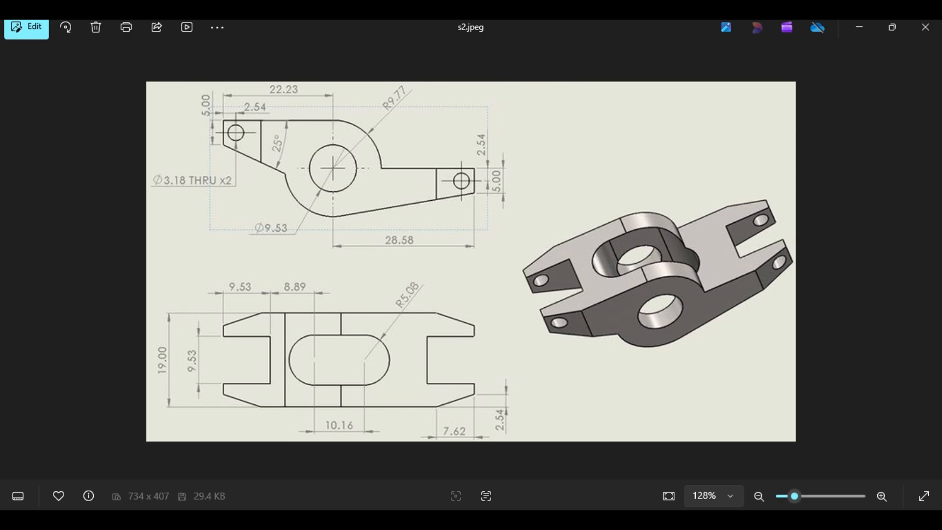
pyautogui.hotkey('alt', 'Tab')
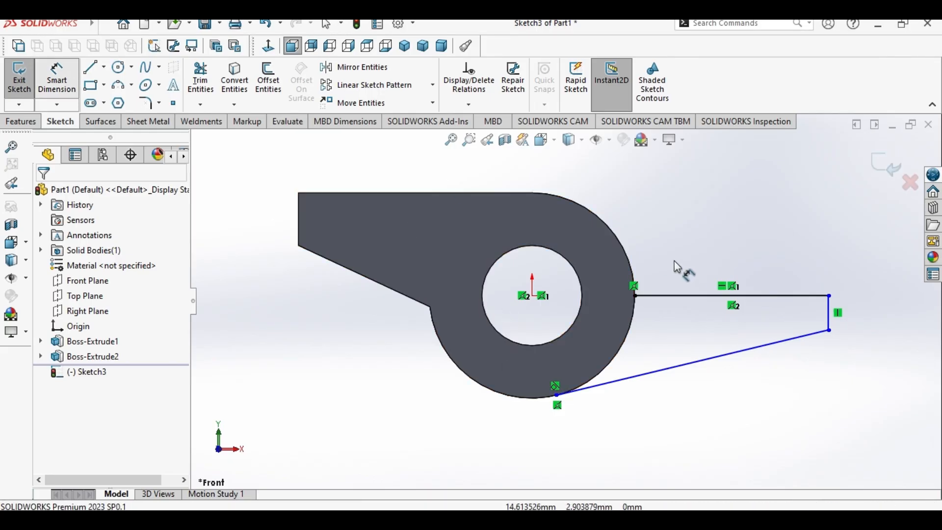
pyautogui.click(829, 331)
pyautogui.click(535, 299)
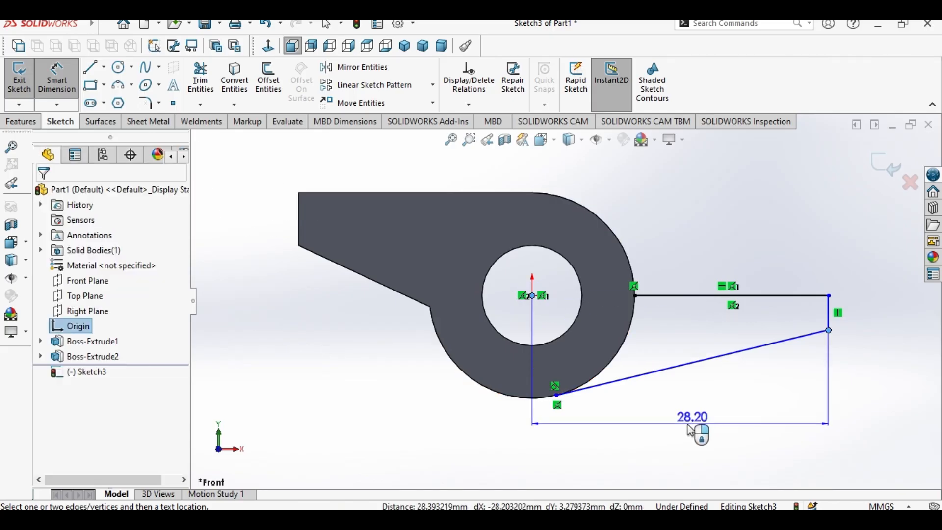
pyautogui.click(676, 436)
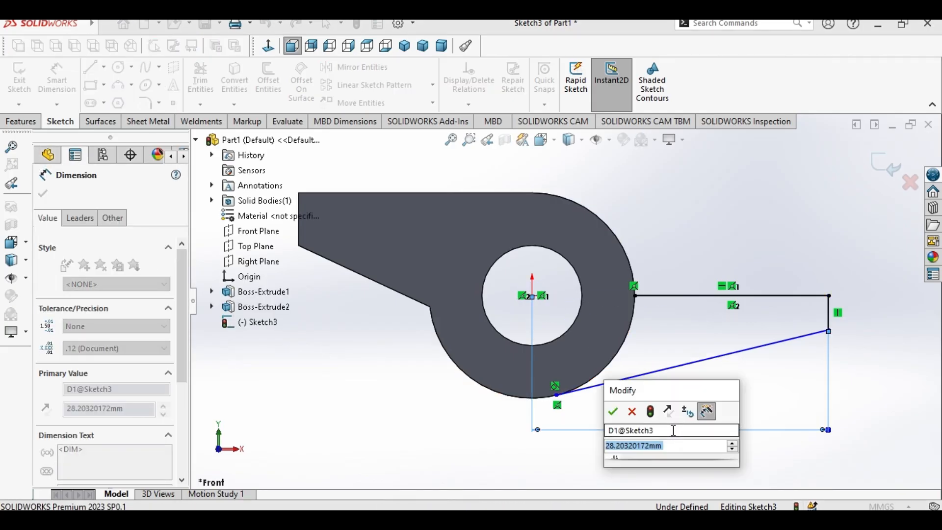
pyautogui.write('28.5')
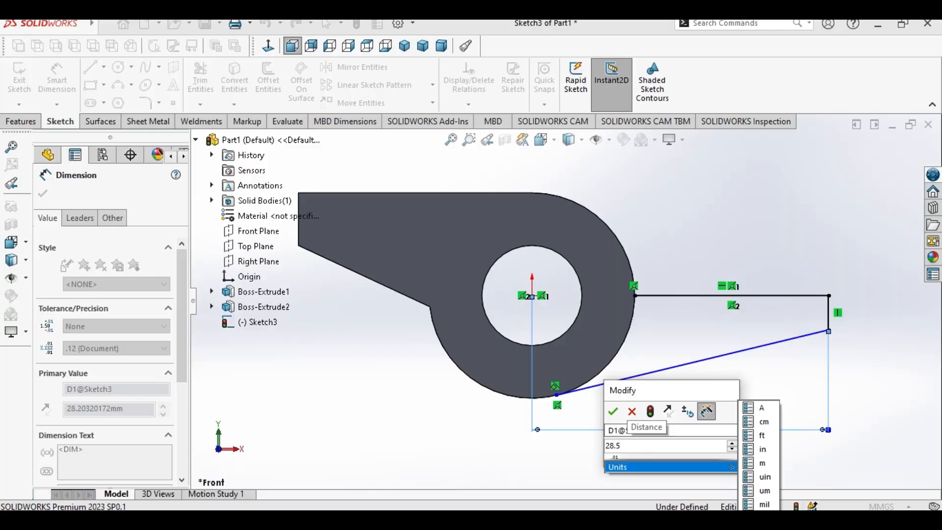
pyautogui.hotkey('alt', 'Tab')
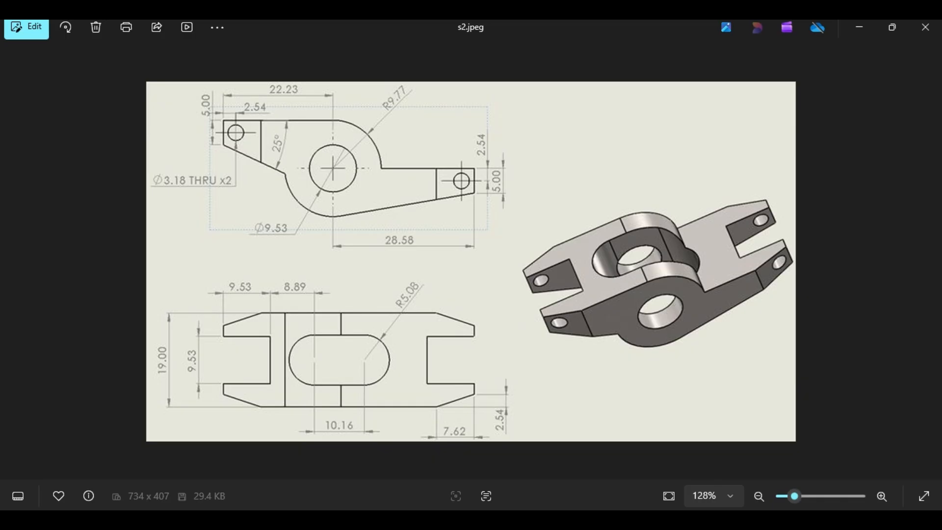
pyautogui.hotkey('alt', 'Tab')
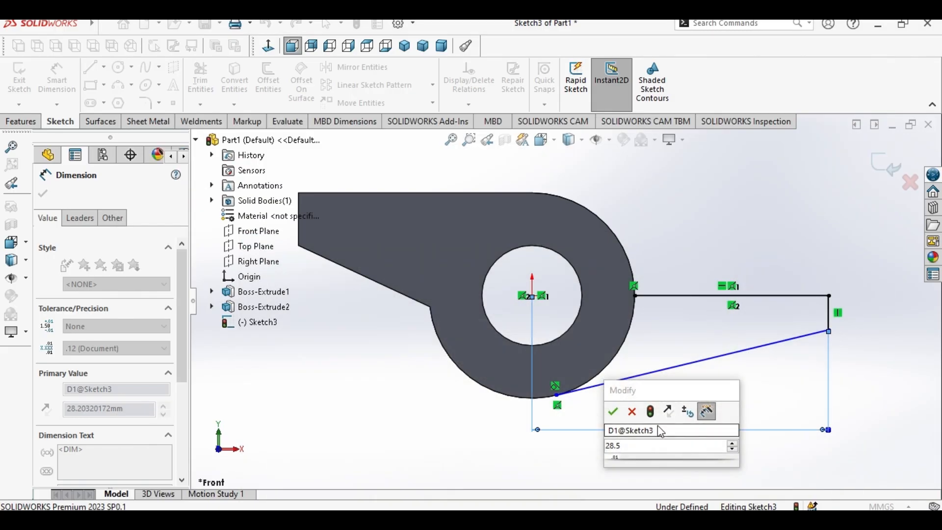
pyautogui.write('8')
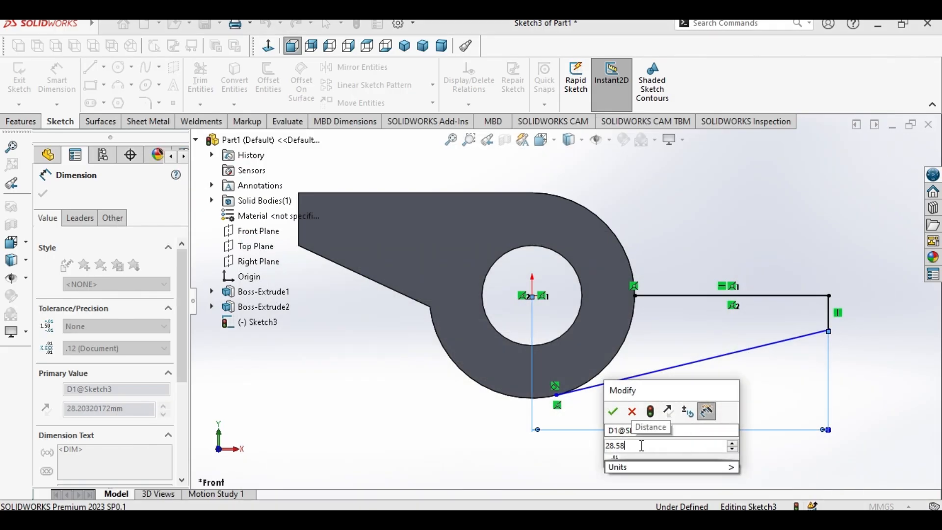
pyautogui.press('Escape')
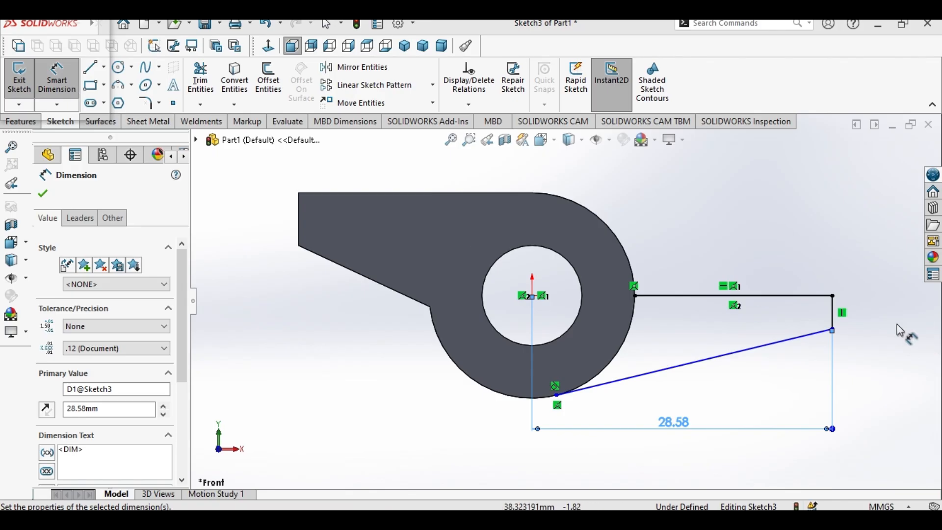
# Step: Dimension the vertical end line of the right arm as 5 mm
pyautogui.click(841, 321)
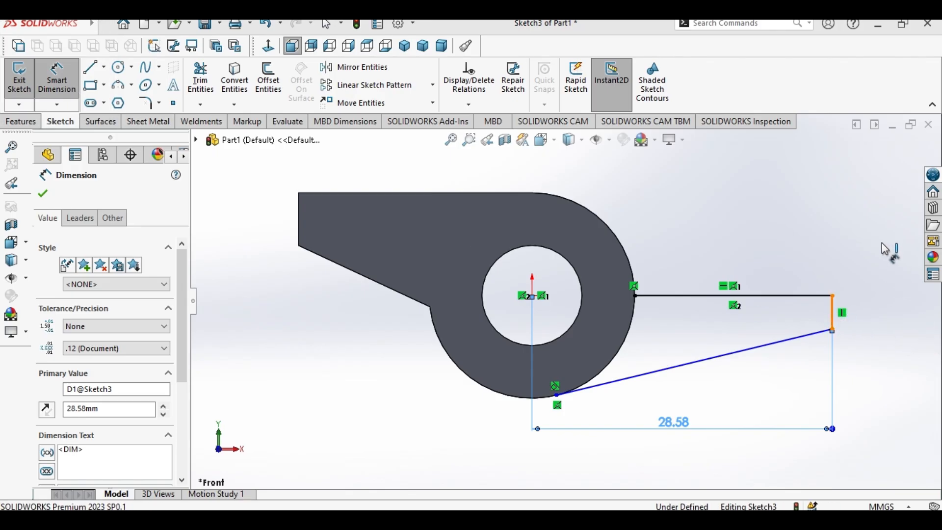
pyautogui.click(869, 249)
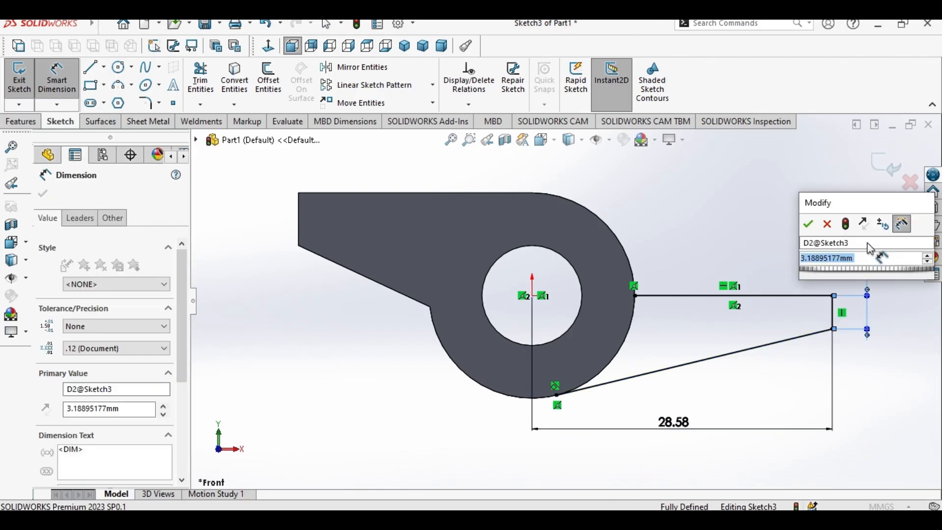
pyautogui.press('Return')
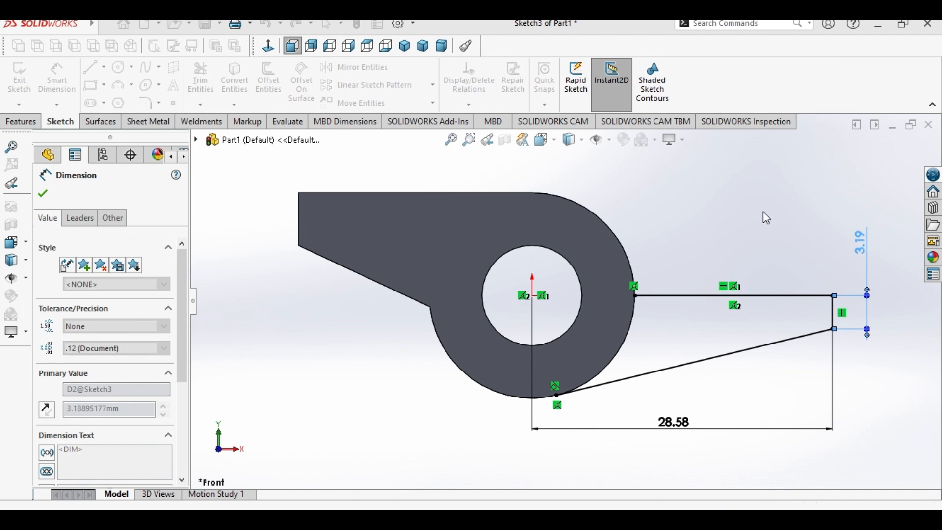
pyautogui.rightClick(727, 213)
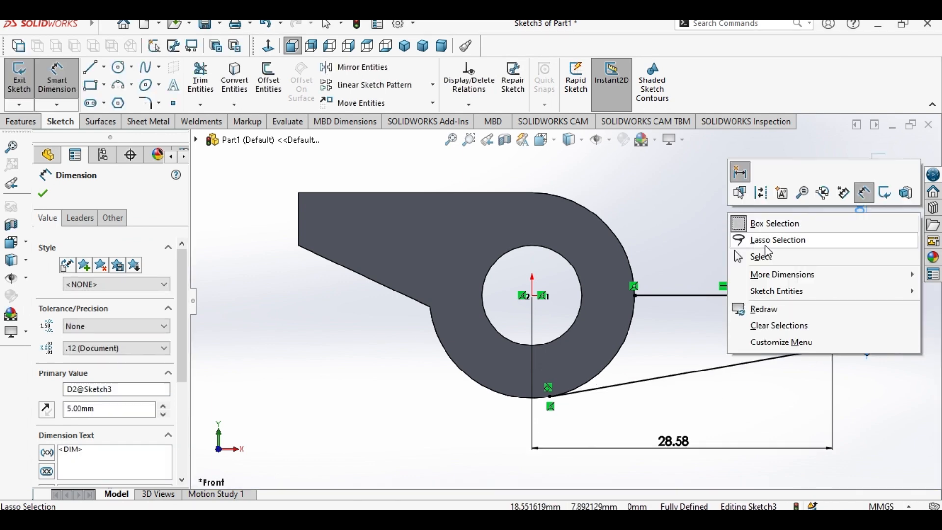
pyautogui.click(778, 253)
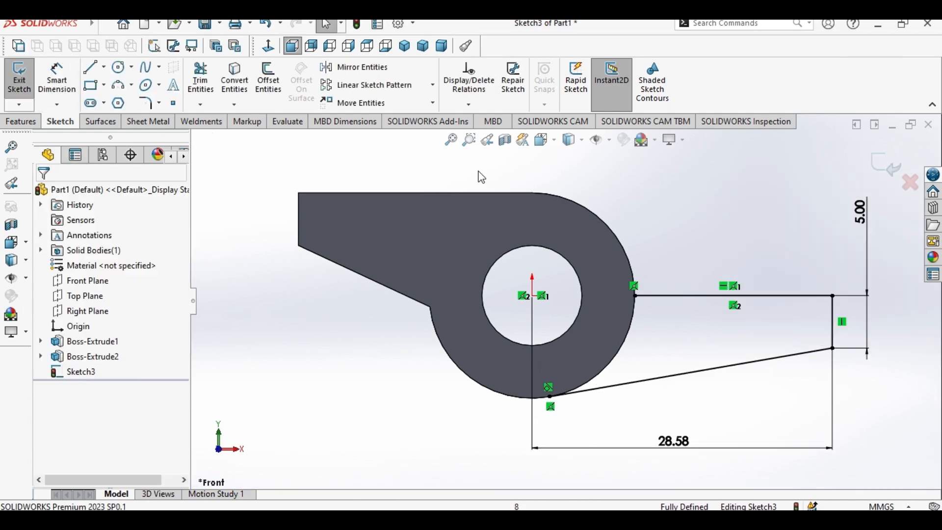
# Step: Try to extrude the right arm sketch 19 mm with the Mid Plane end condition, closing the sketch with the model edges
pyautogui.click(21, 122)
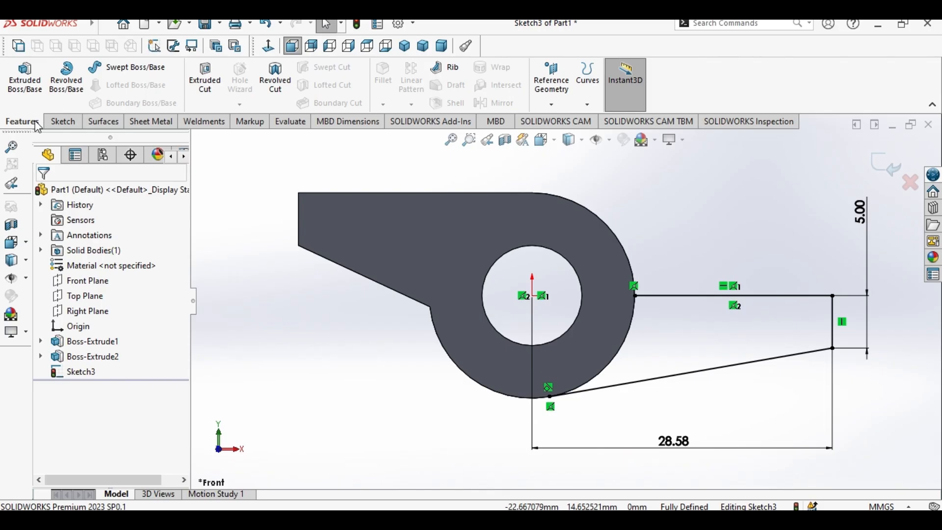
pyautogui.click(26, 76)
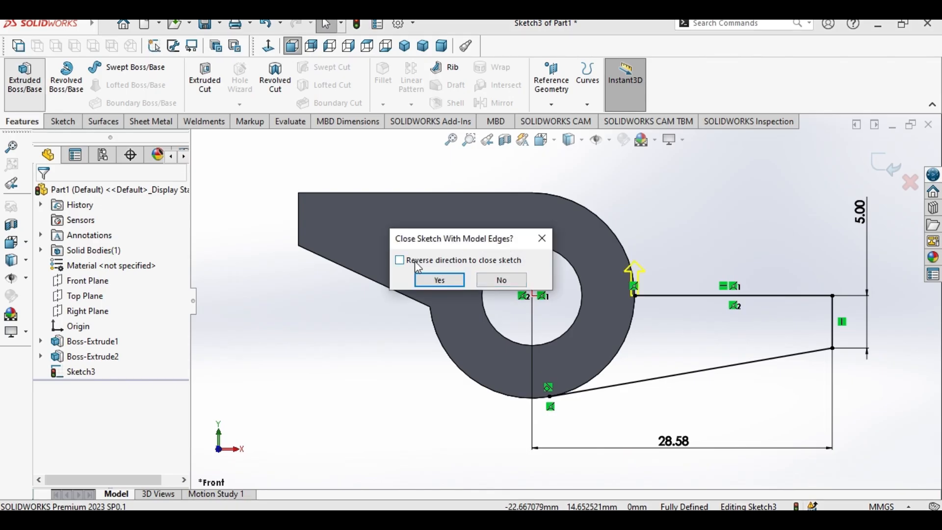
pyautogui.click(432, 279)
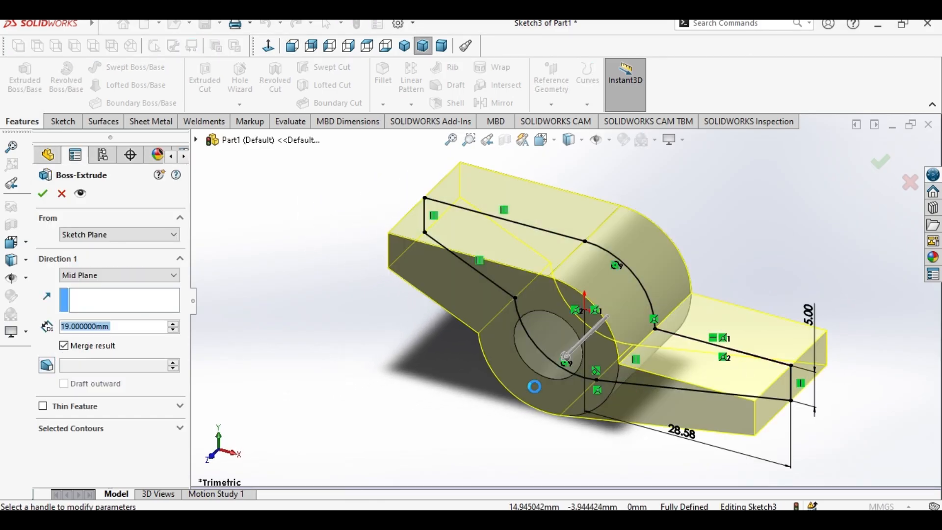
pyautogui.press('Escape')
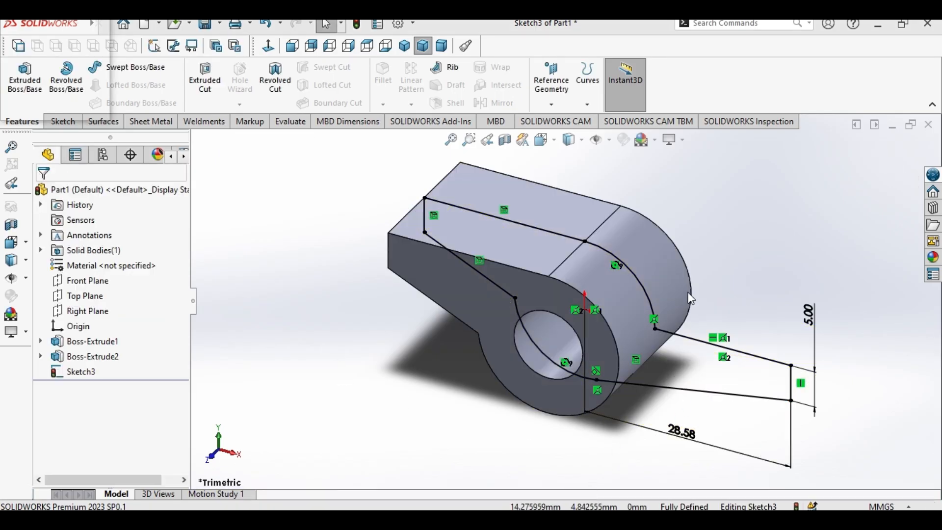
pyautogui.rightClick(74, 372)
pyautogui.click(293, 342)
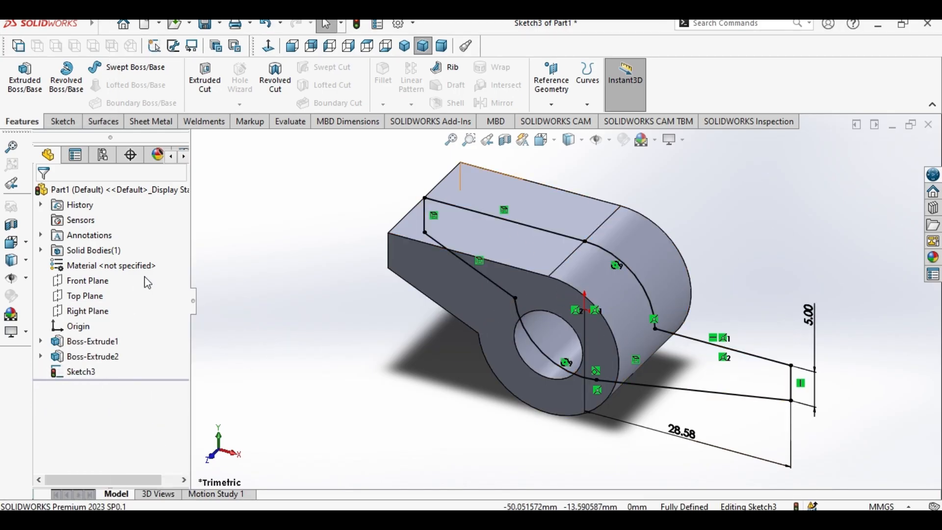
# Step: Sketch a circle centred on the origin and passing through the start point of the right arm's horizontal line
pyautogui.hotkey('ctrl', '6')
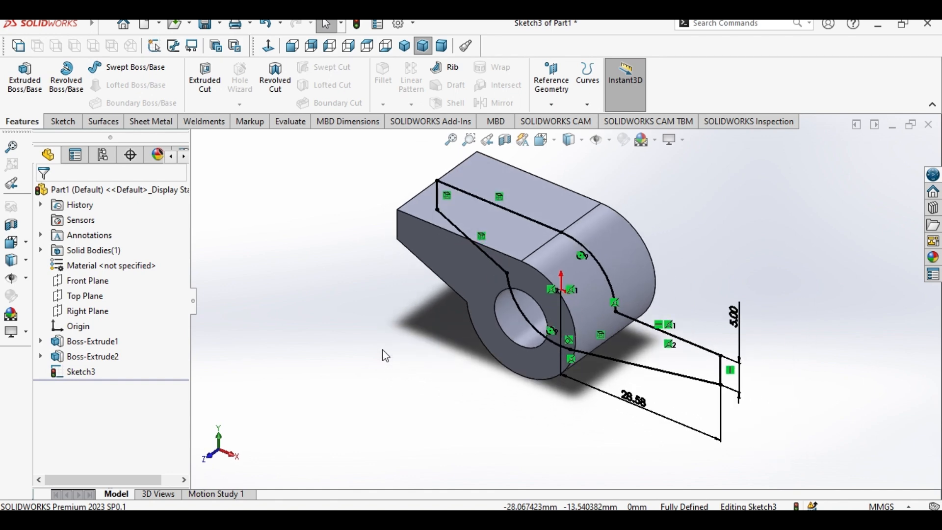
pyautogui.hotkey('ctrl', '1')
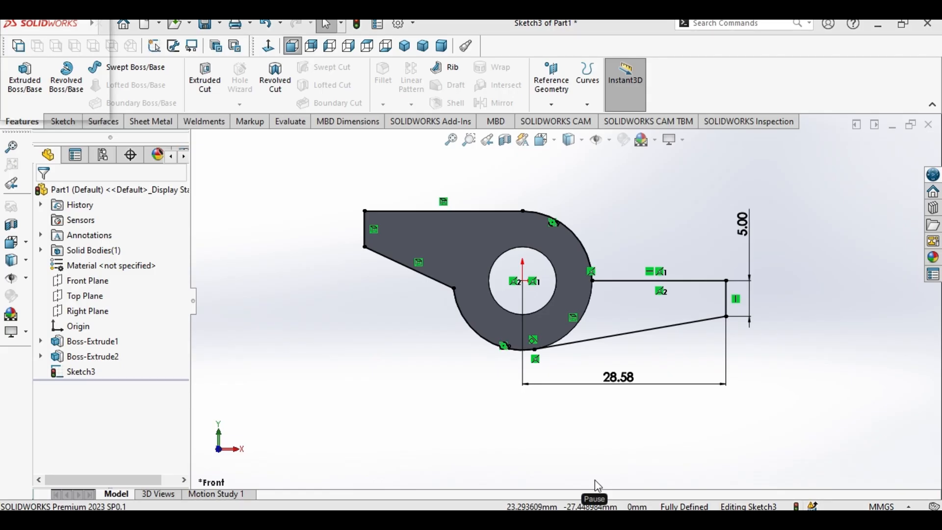
pyautogui.click(9, 99)
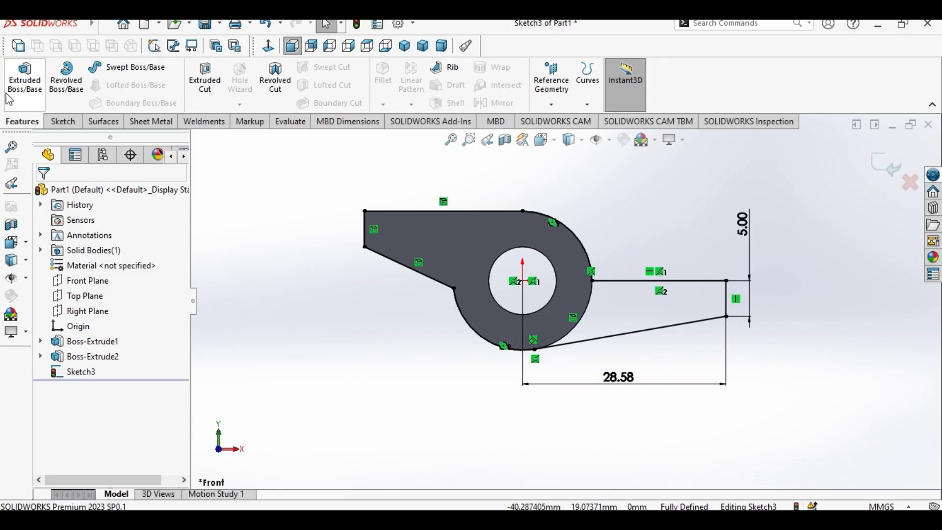
pyautogui.click(67, 123)
pyautogui.click(119, 67)
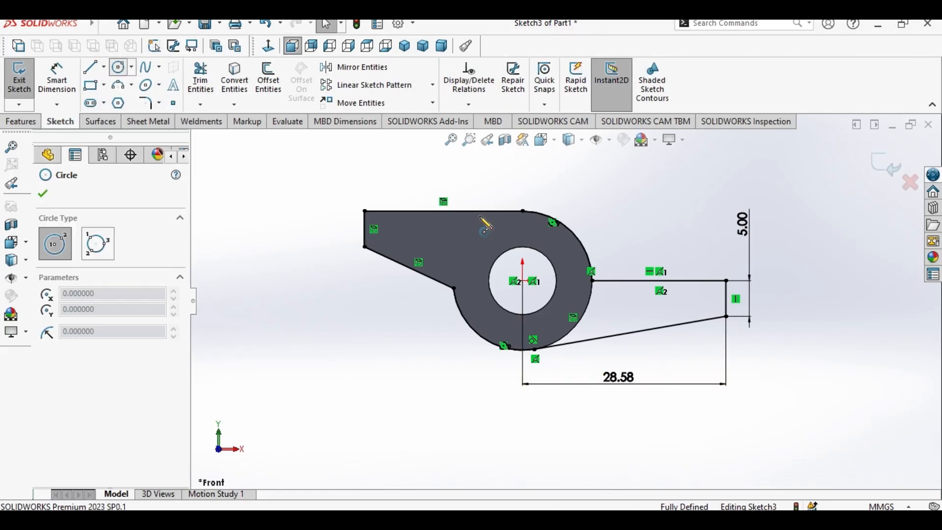
pyautogui.click(523, 282)
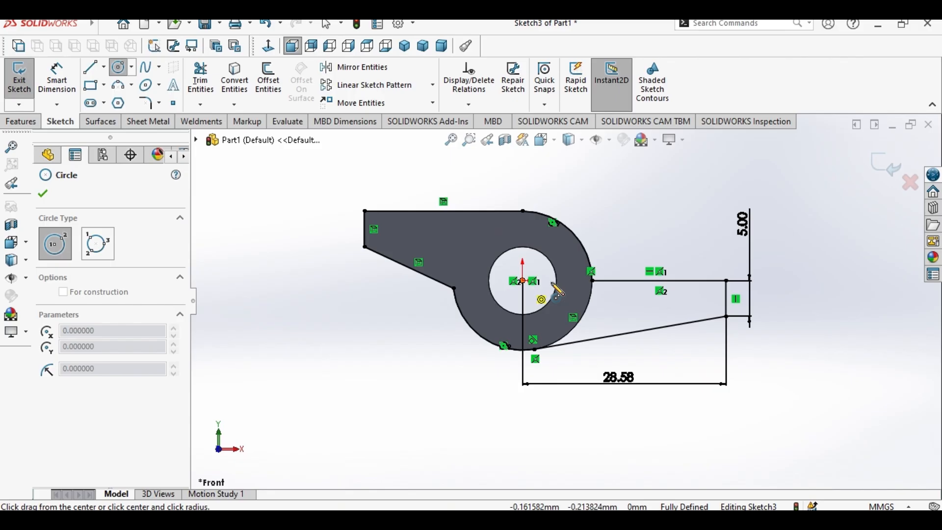
pyautogui.click(592, 280)
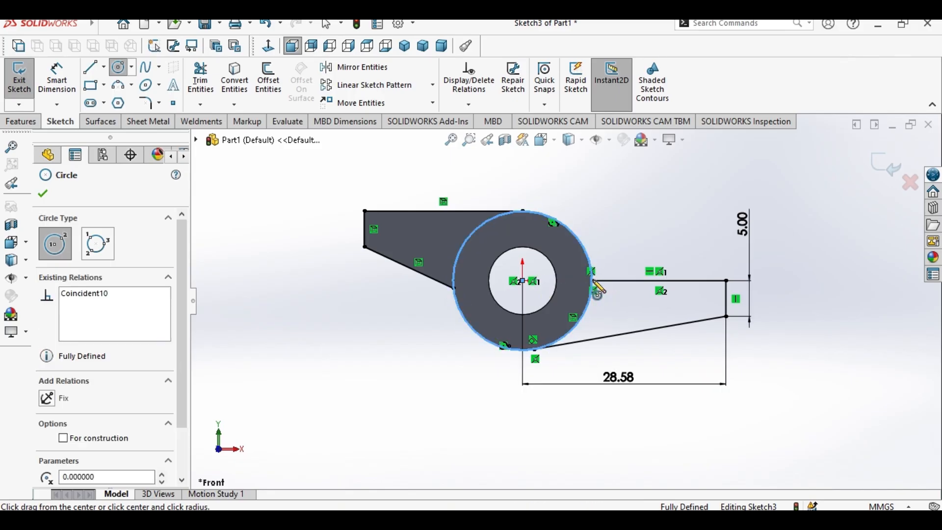
pyautogui.rightClick(628, 204)
pyautogui.click(648, 205)
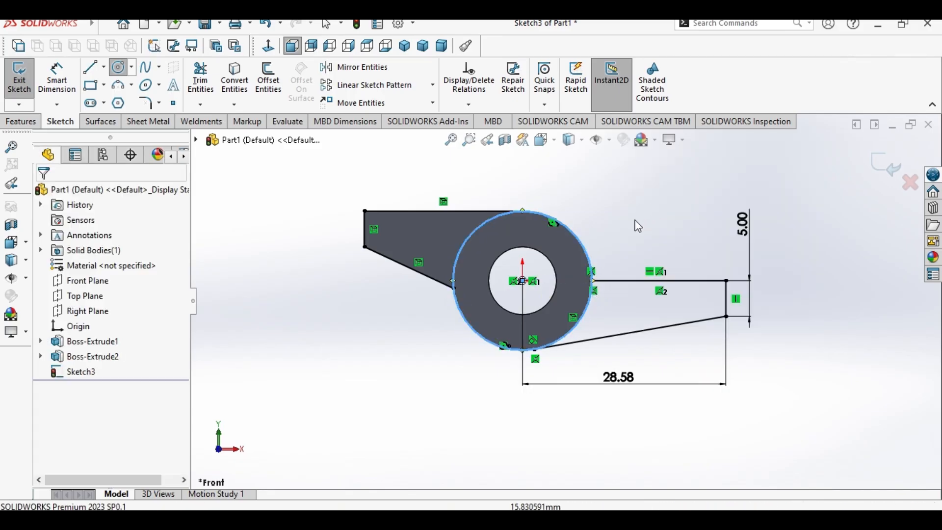
# Step: Trim the upper and left portions of the sketched circle, keeping the arc that closes the right arm against the hub
pyautogui.click(201, 79)
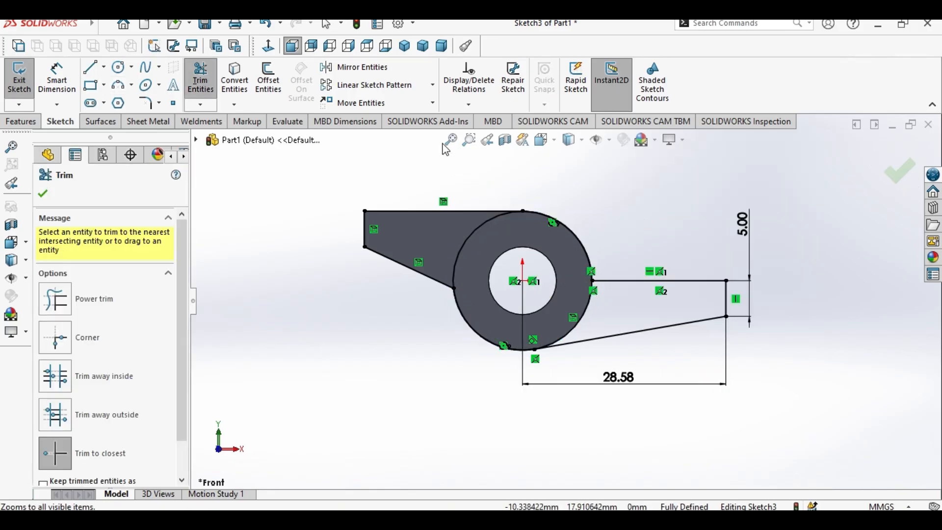
pyautogui.click(574, 236)
pyautogui.click(469, 236)
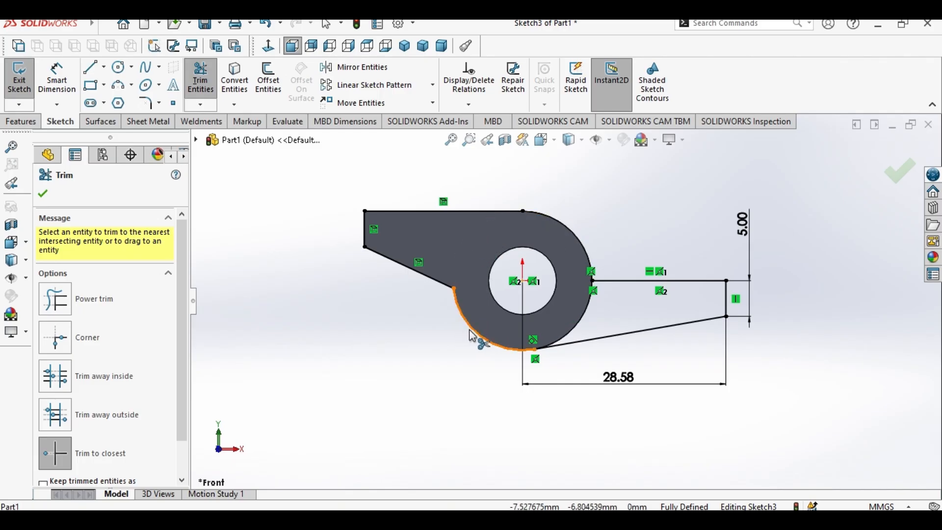
pyautogui.rightClick(464, 349)
pyautogui.click(510, 391)
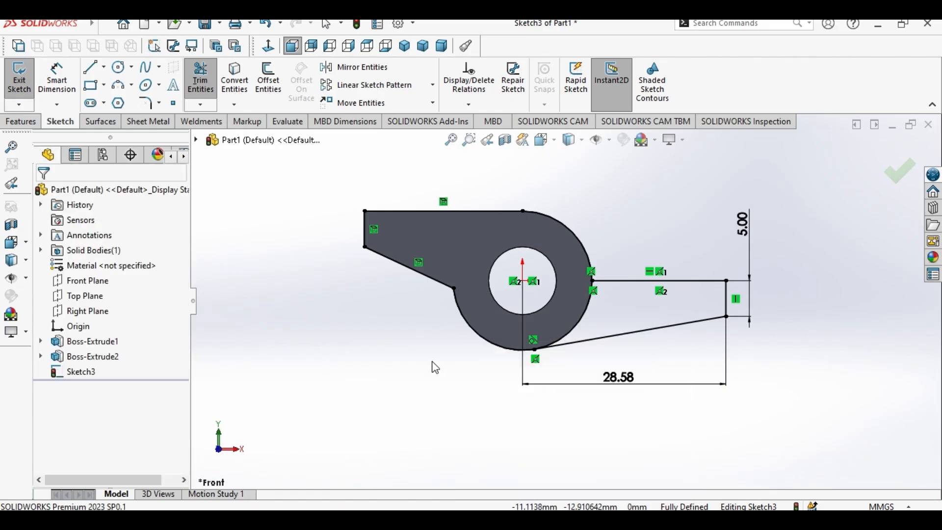
# Step: Extrude only the right arm region 19 mm with the Mid Plane end condition, merging it with the hub
pyautogui.click(19, 122)
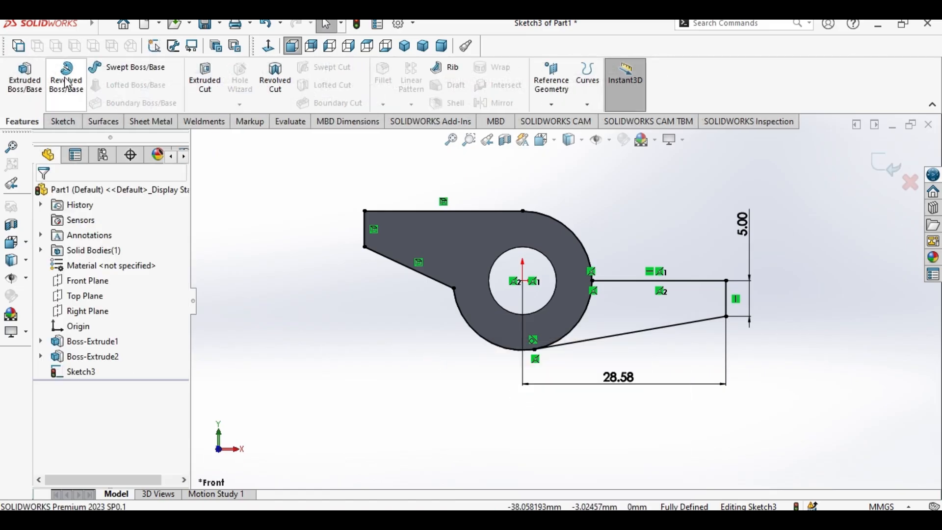
pyautogui.click(24, 78)
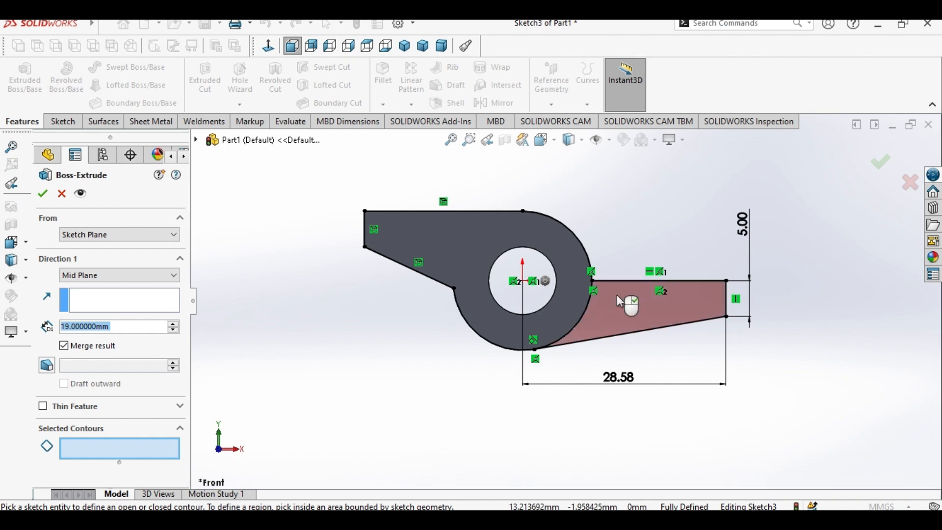
pyautogui.click(670, 303)
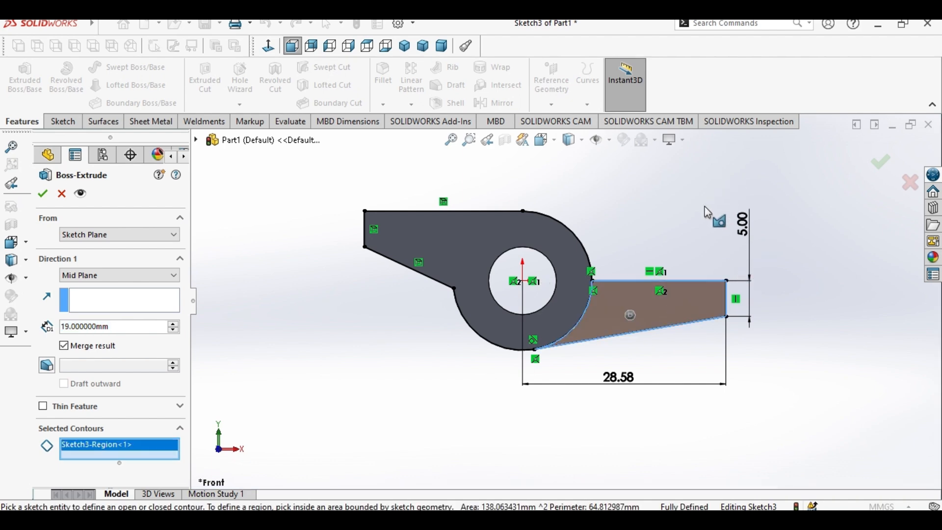
pyautogui.hotkey('ctrl', '7')
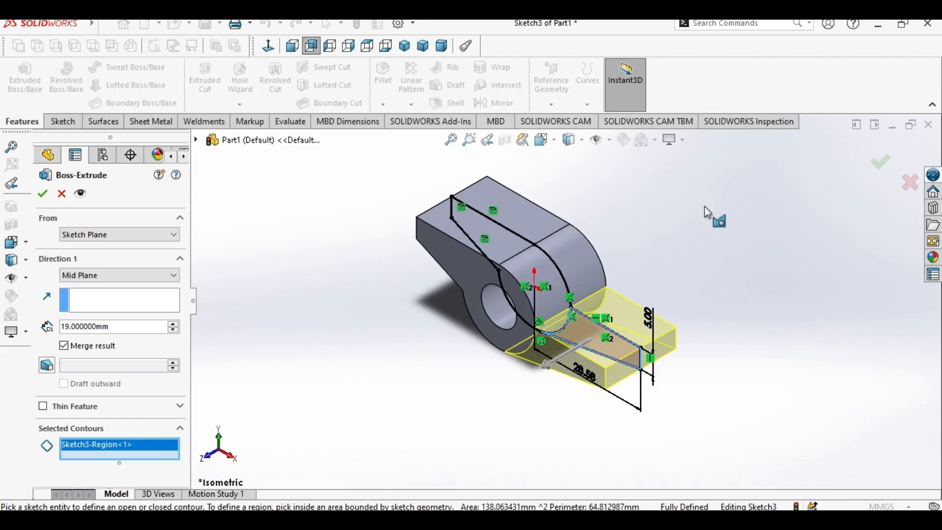
pyautogui.scroll(-2, 619, 355)
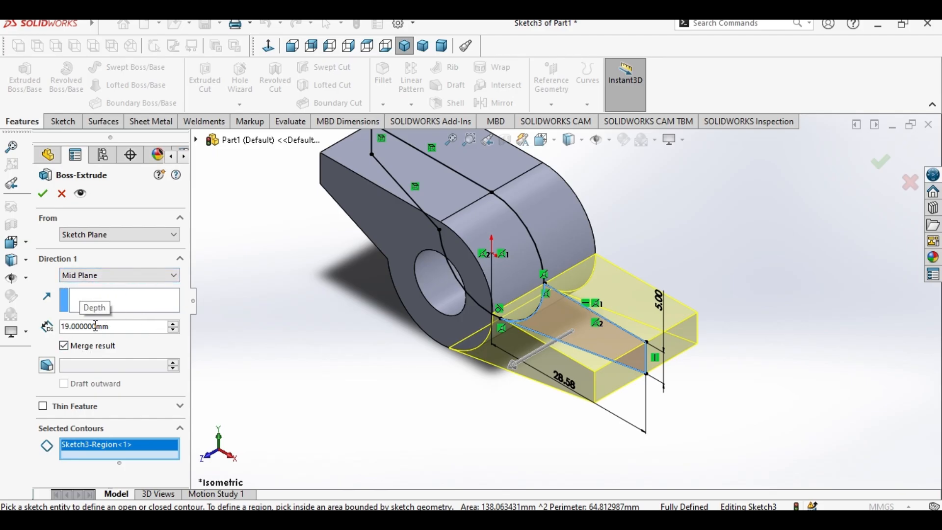
pyautogui.click(44, 195)
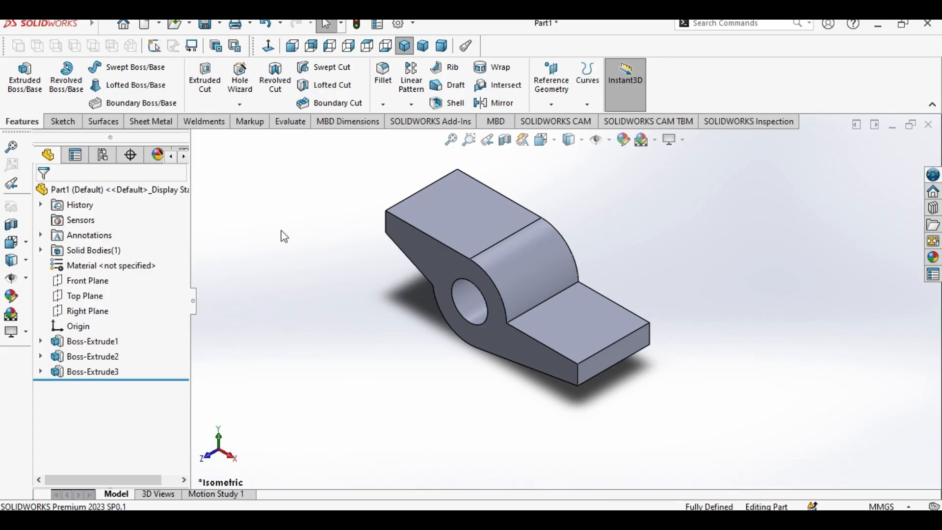
# Step: On the left arm's top face, sketch a closed right triangle about 7.24 mm by 2.78 mm at the front outer corner
pyautogui.click(528, 520)
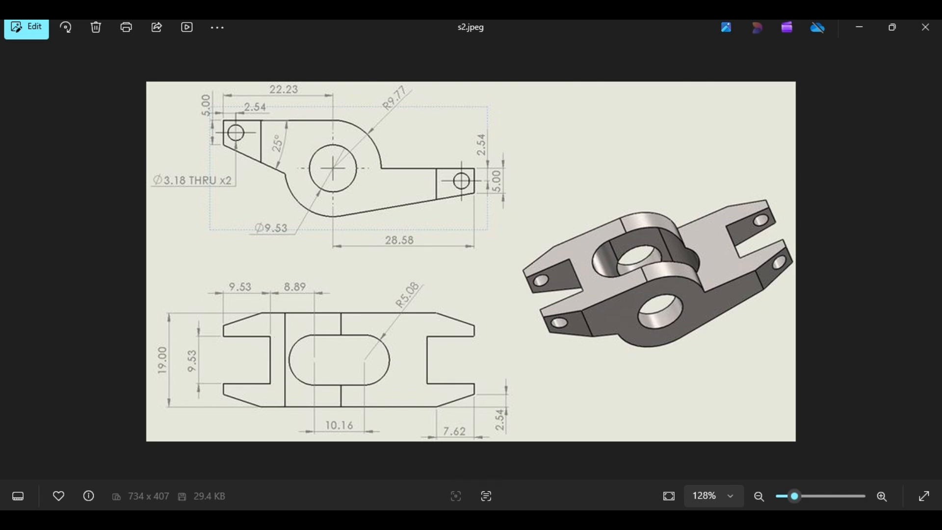
pyautogui.click(529, 519)
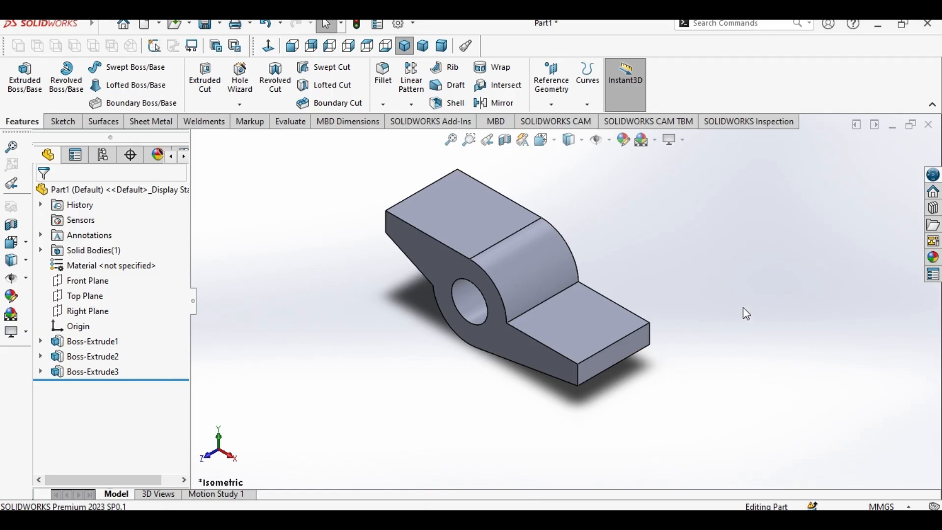
pyautogui.click(437, 204)
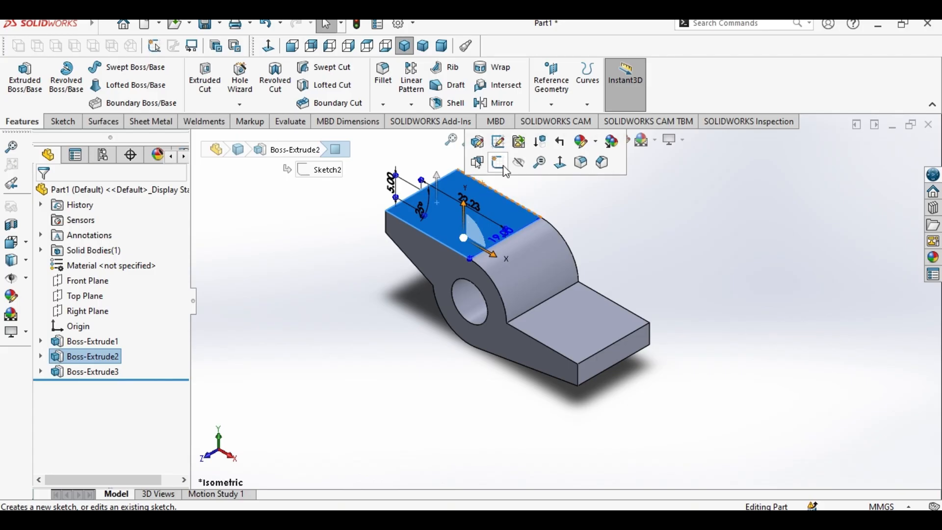
pyautogui.click(505, 167)
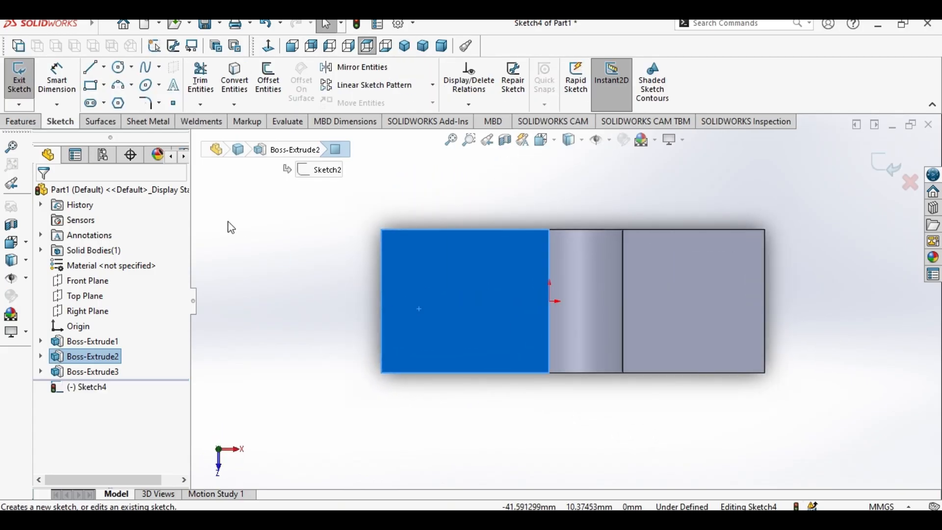
pyautogui.click(92, 69)
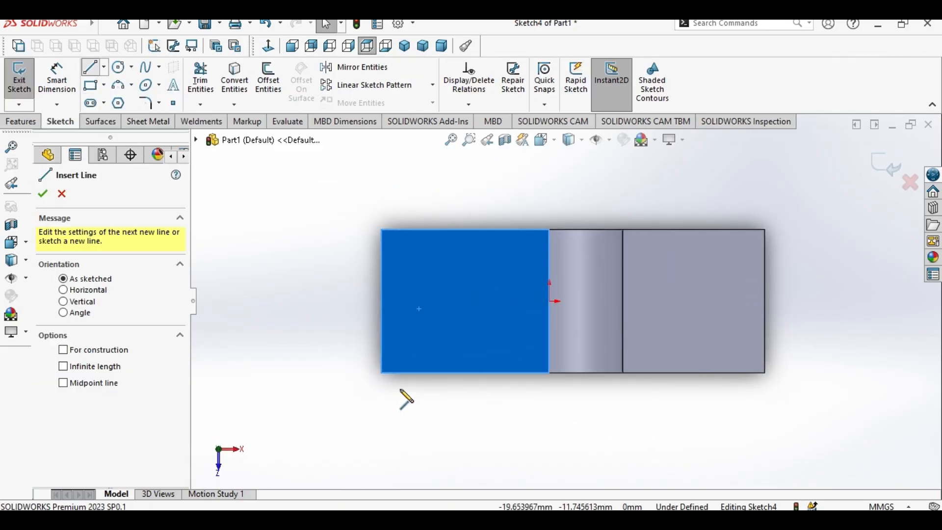
pyautogui.click(404, 519)
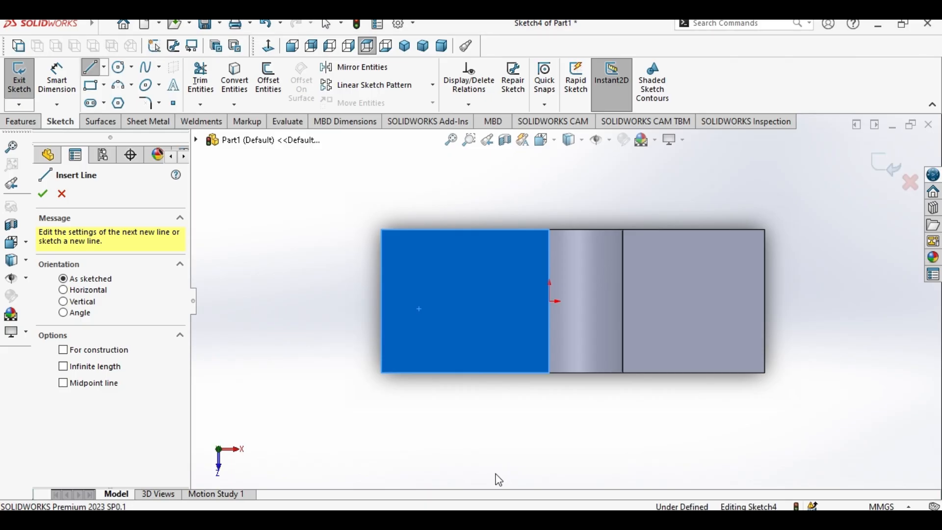
pyautogui.click(436, 373)
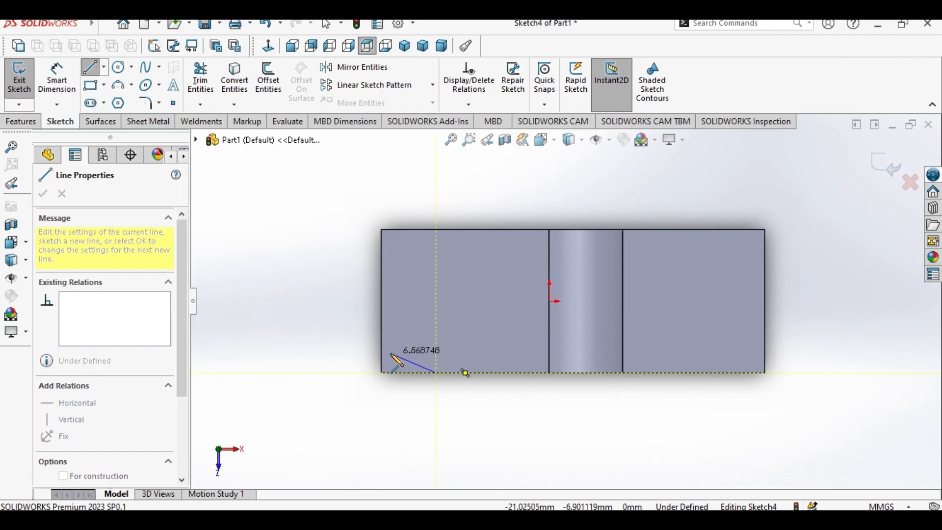
pyautogui.click(381, 352)
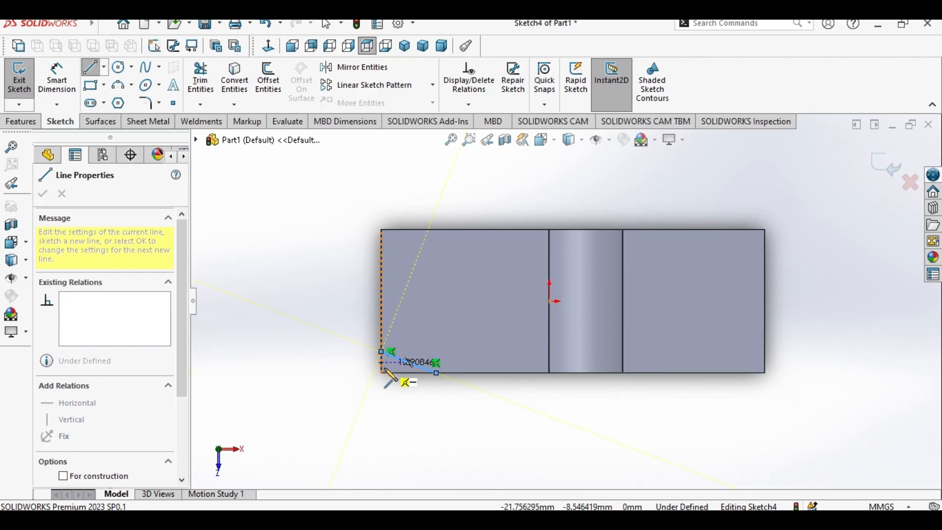
pyautogui.click(381, 373)
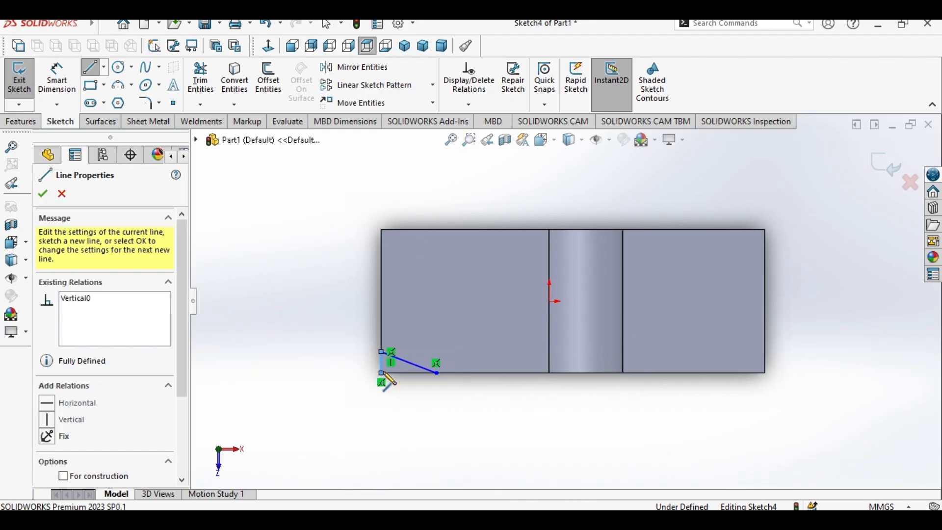
pyautogui.click(437, 373)
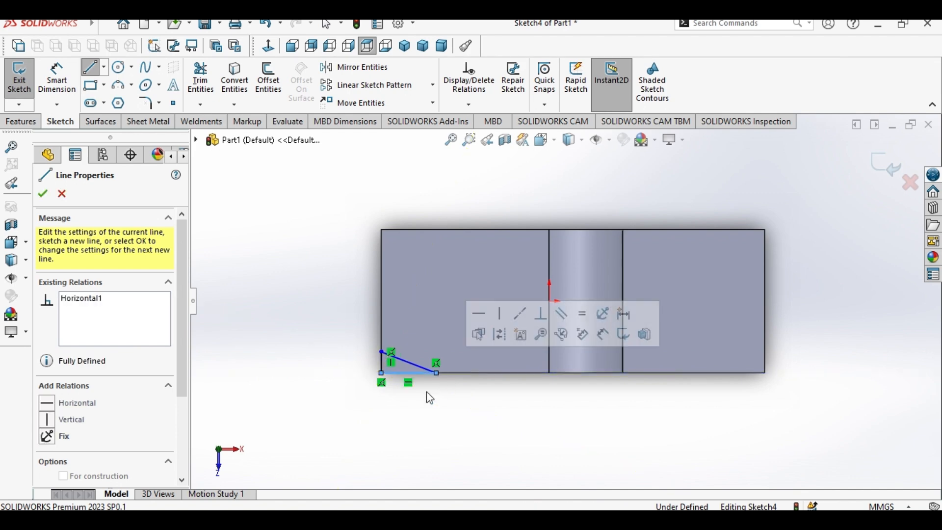
pyautogui.rightClick(394, 396)
pyautogui.click(435, 412)
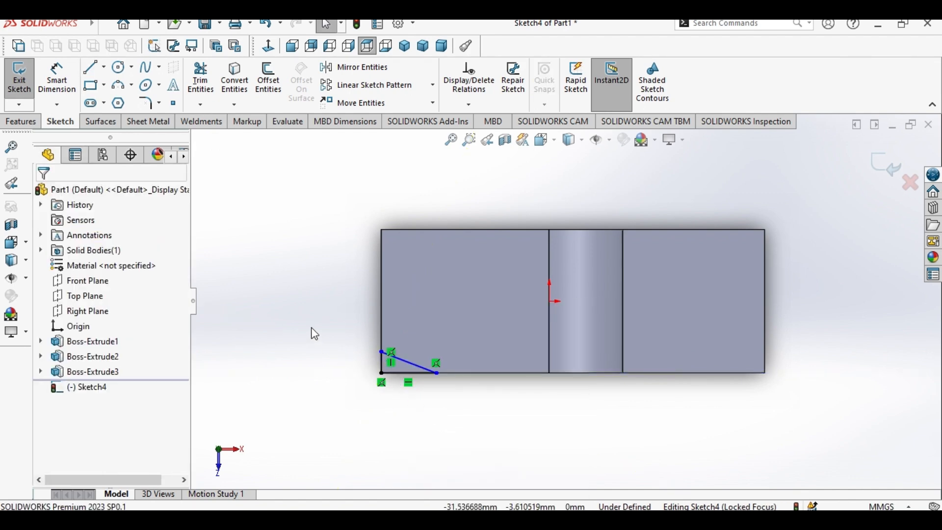
# Step: Dimension the triangle's vertical leg along the arm's end edge to 2.54 mm, as given in the reference drawing
pyautogui.click(77, 95)
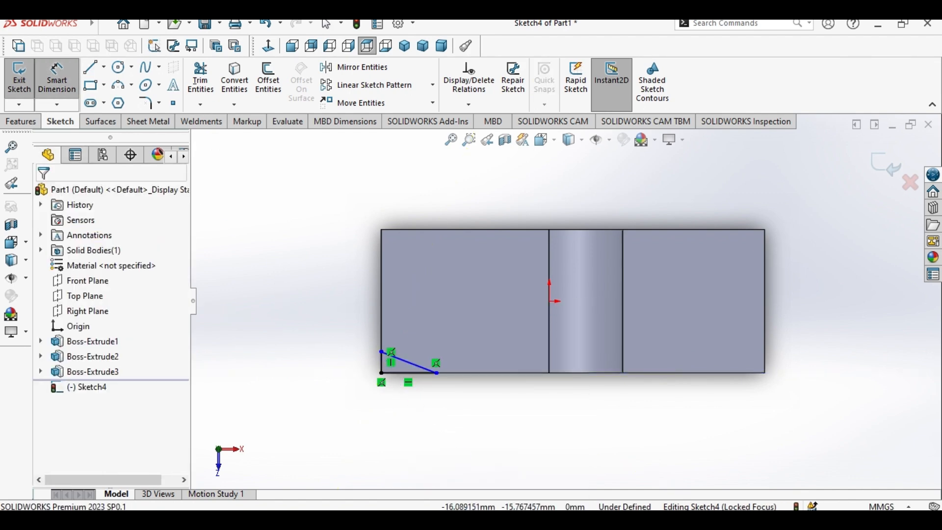
pyautogui.hotkey('alt', 'Tab')
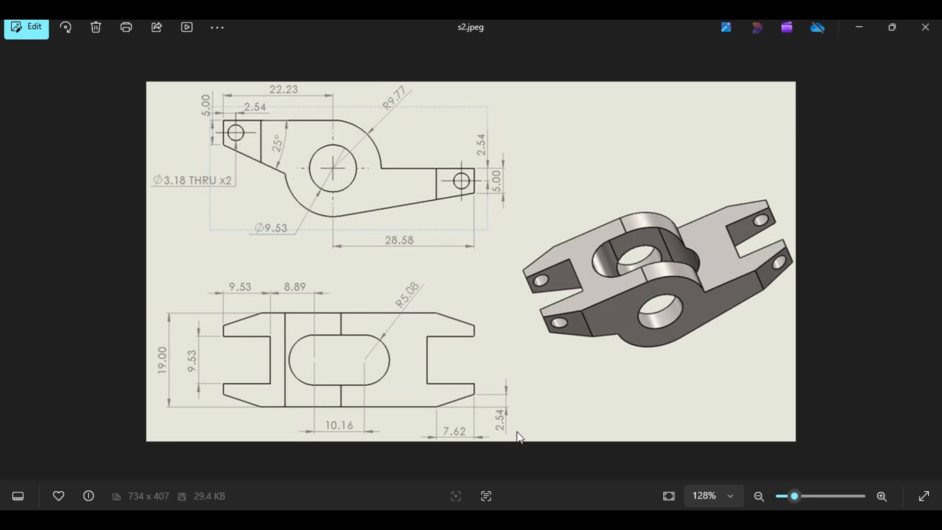
pyautogui.hotkey('alt', 'Tab')
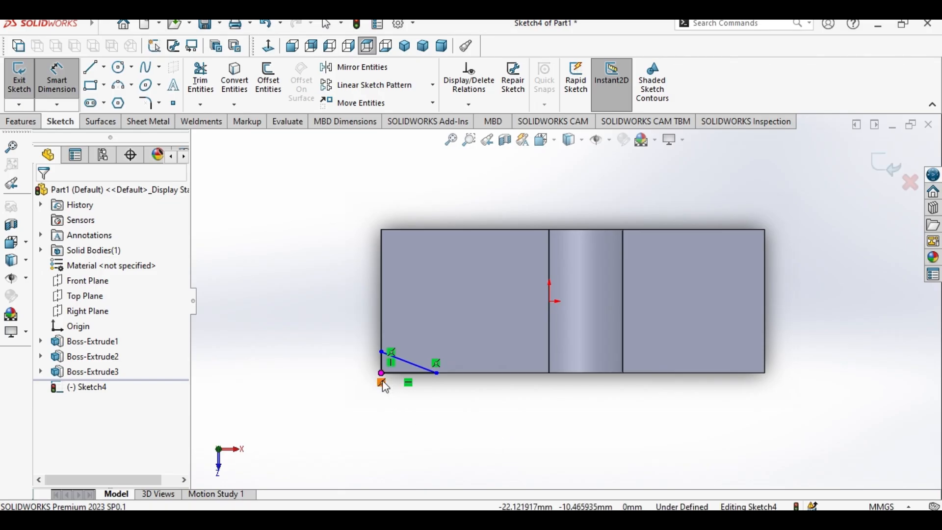
pyautogui.click(382, 362)
pyautogui.click(352, 335)
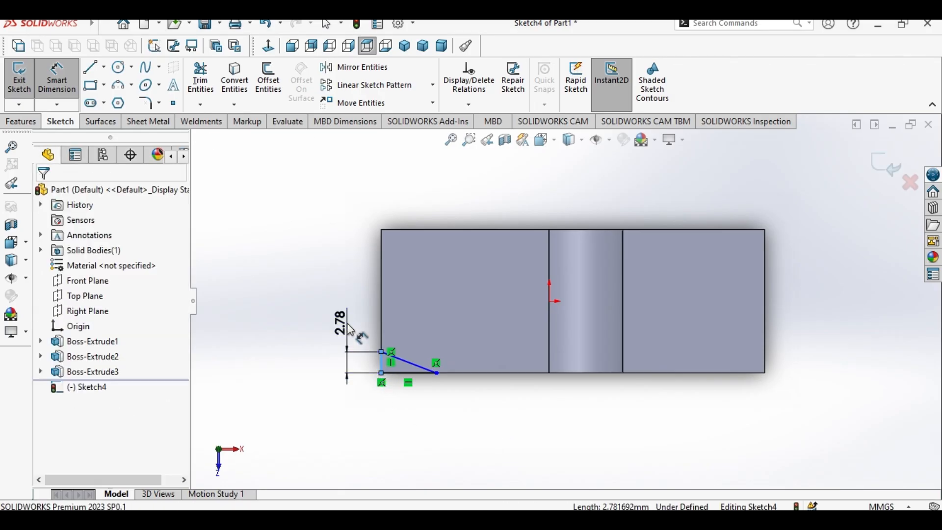
pyautogui.write('2.54')
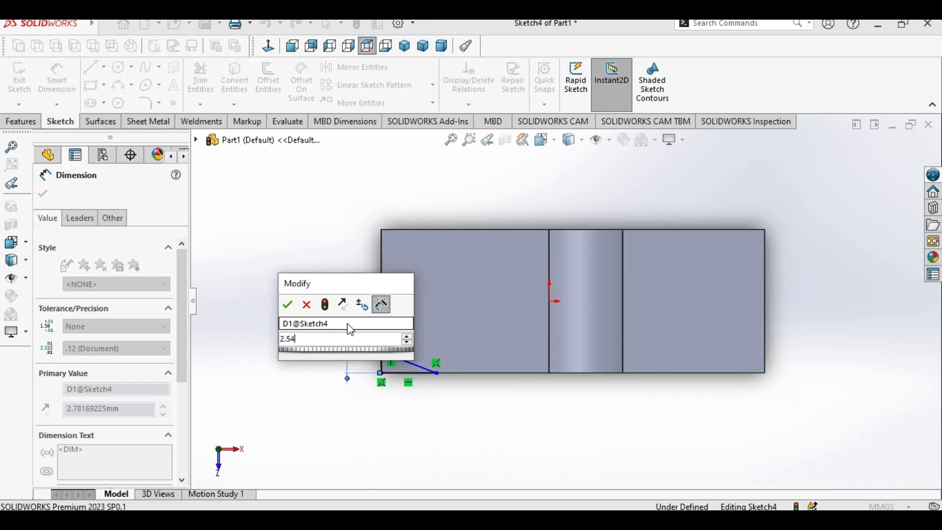
pyautogui.press('Return')
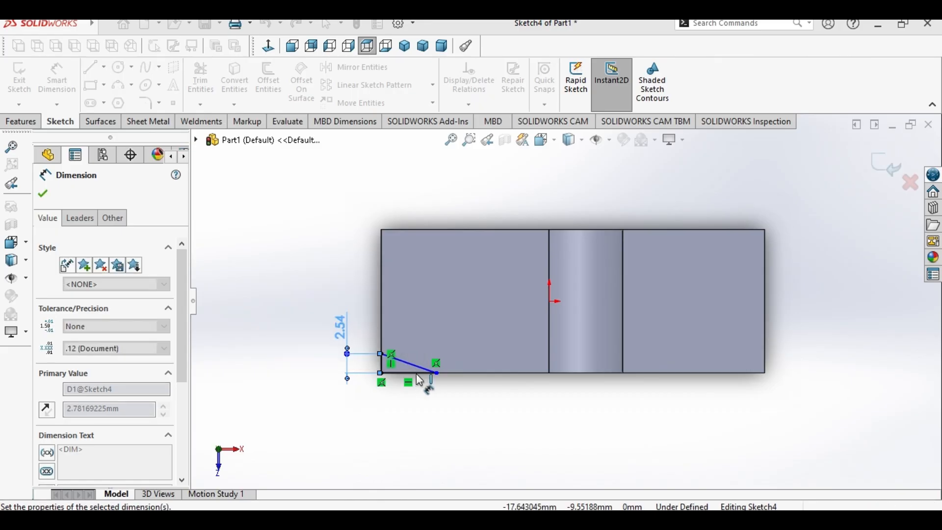
# Step: Dimension the triangle's horizontal leg along the arm's front edge to 7.68 mm
pyautogui.click(424, 373)
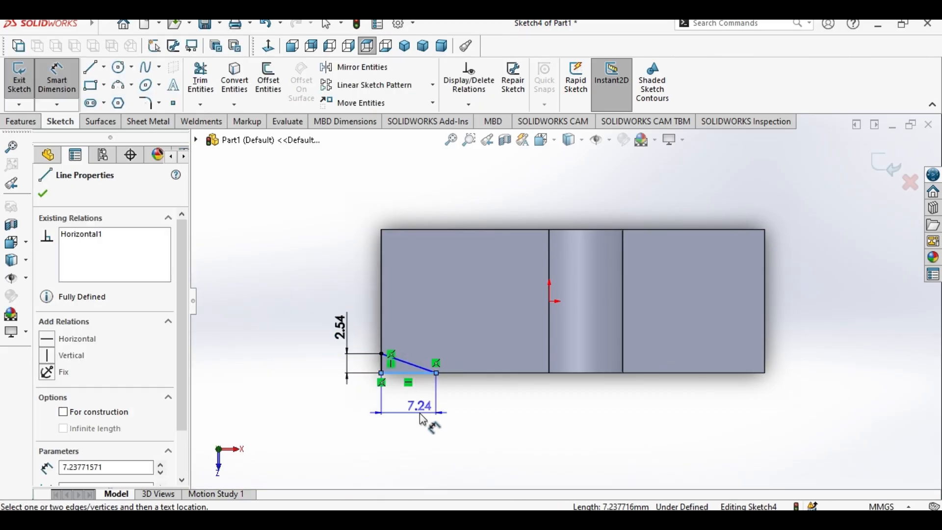
pyautogui.click(419, 413)
pyautogui.write('7')
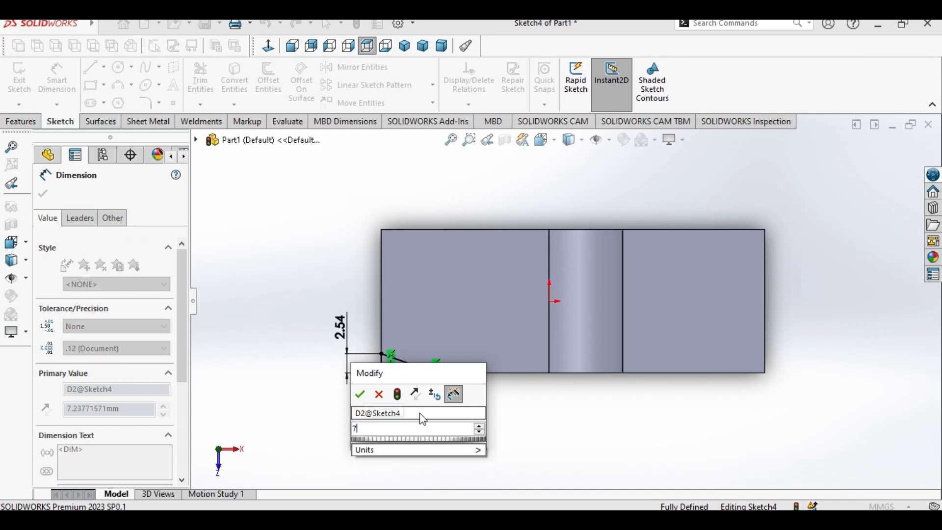
pyautogui.write('.68')
pyautogui.press('Return')
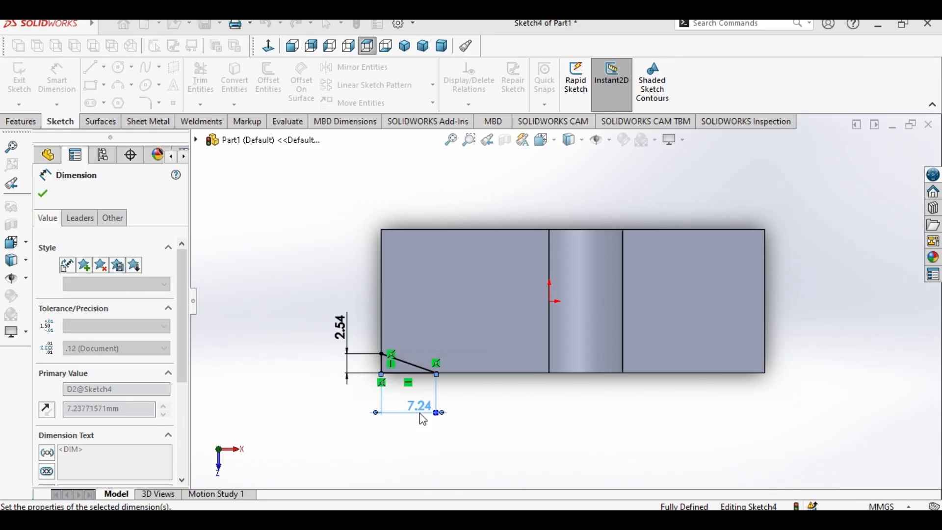
pyautogui.rightClick(285, 251)
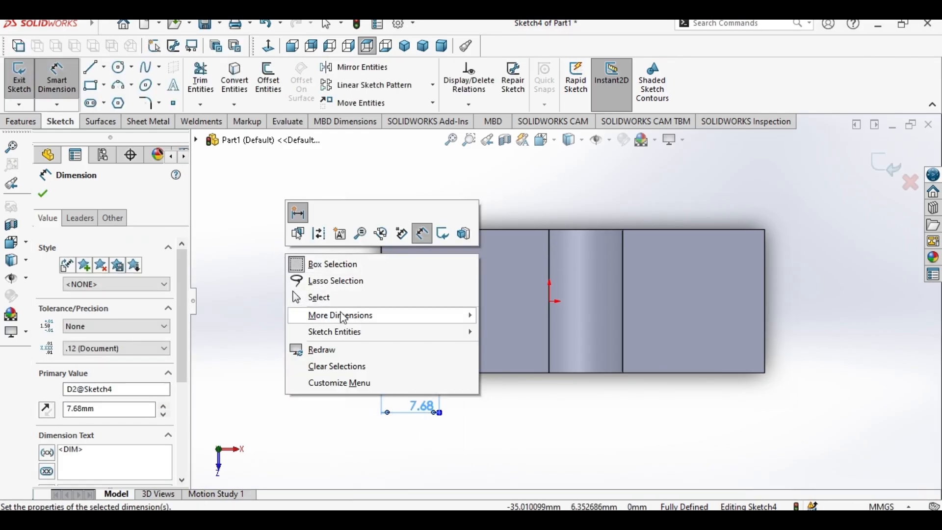
pyautogui.click(338, 295)
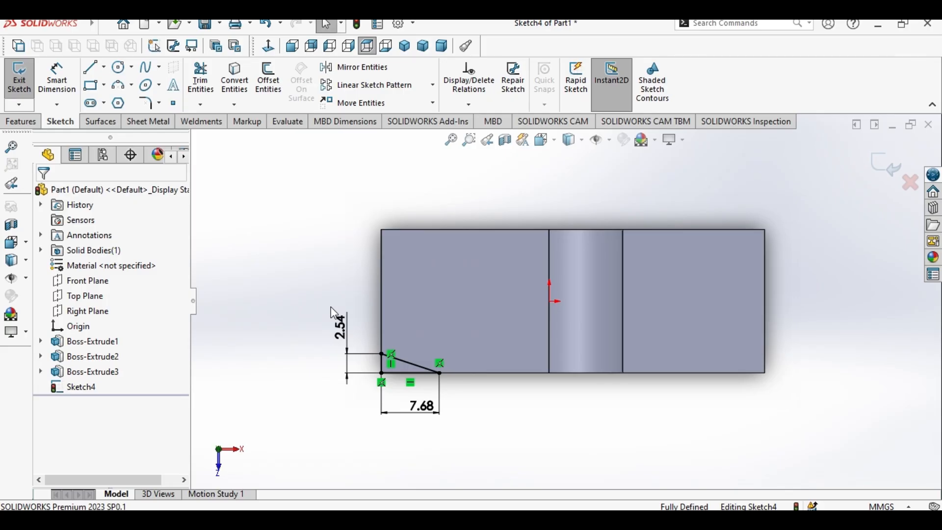
# Step: Start an Extruded Cut from the corner triangle sketch with the Mid Plane end condition
pyautogui.hotkey('ctrl', '7')
pyautogui.scroll(-1, 494, 121)
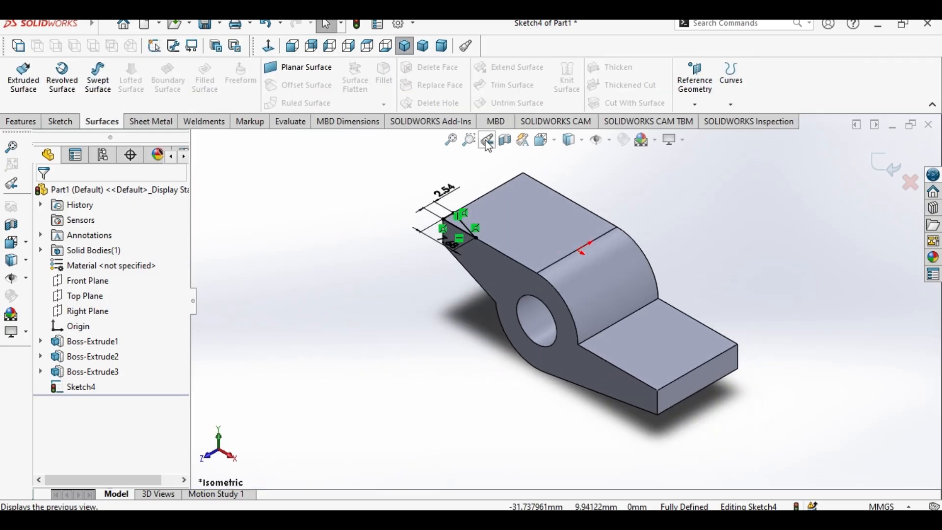
pyautogui.click(488, 146)
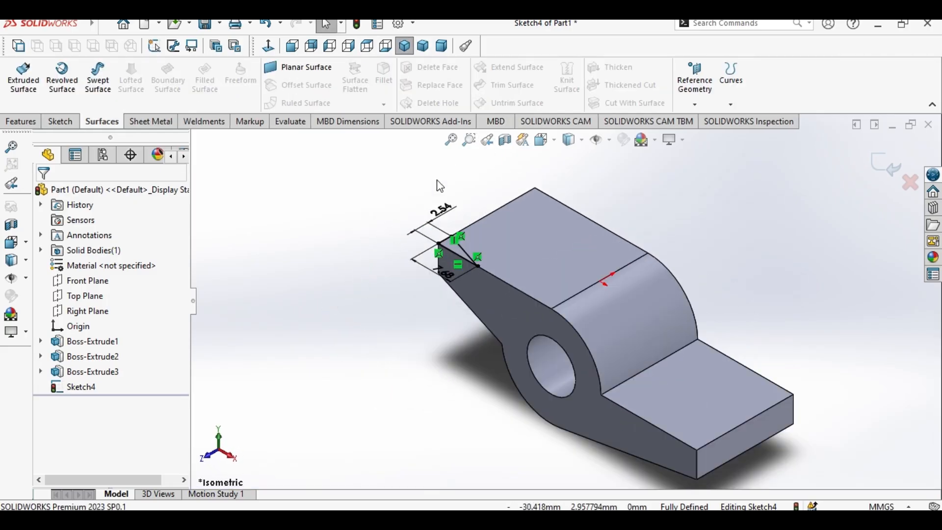
pyautogui.click(19, 123)
pyautogui.click(205, 78)
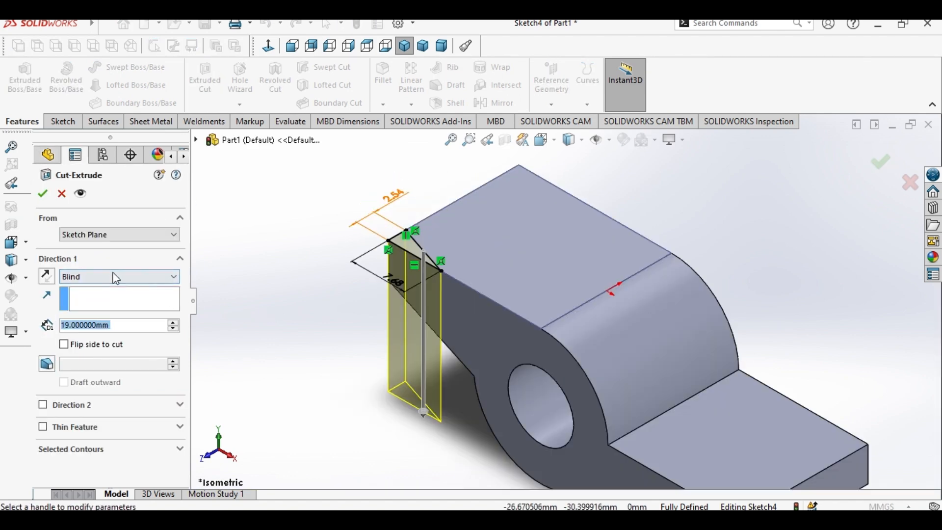
pyautogui.click(114, 276)
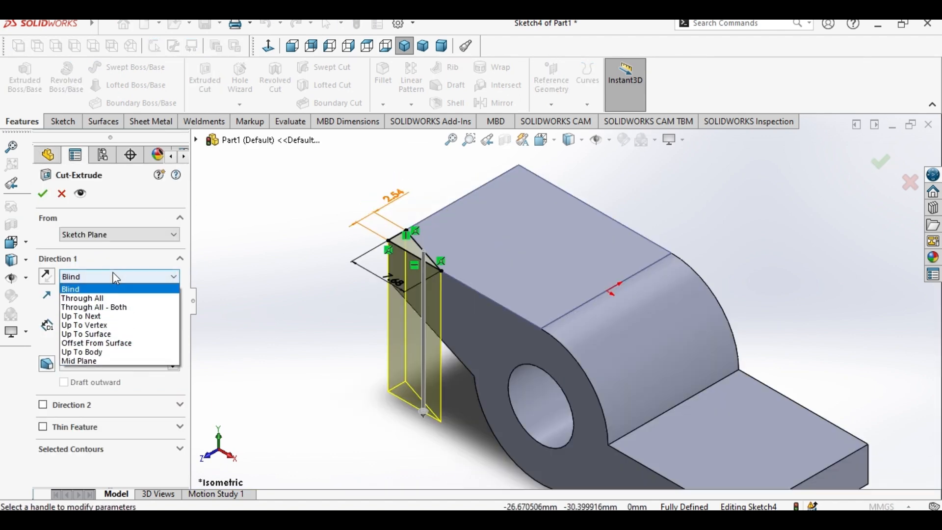
pyautogui.click(114, 361)
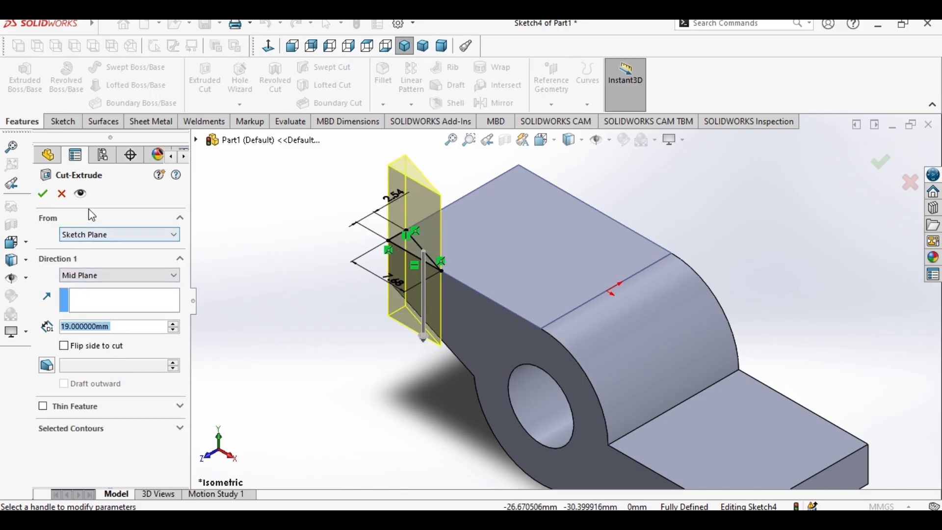
pyautogui.write('1')
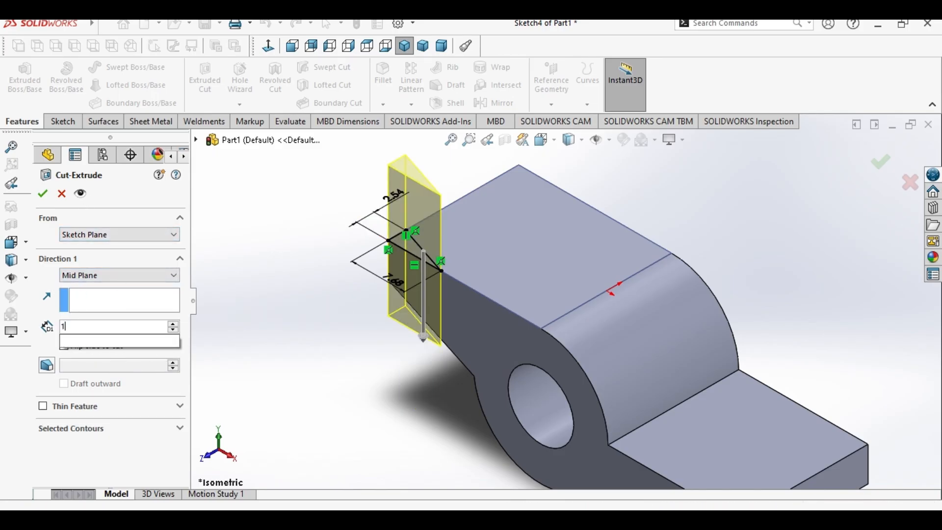
pyautogui.write('00')
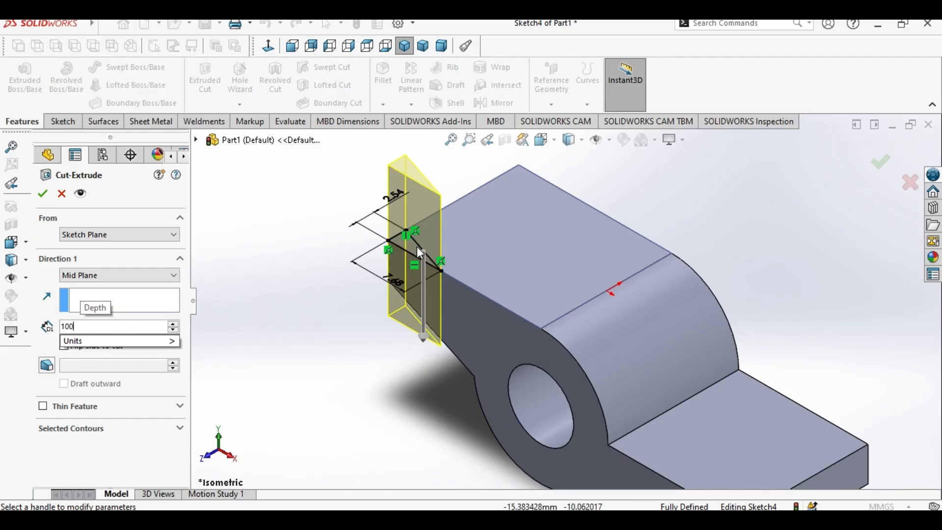
pyautogui.moveTo(97, 342)
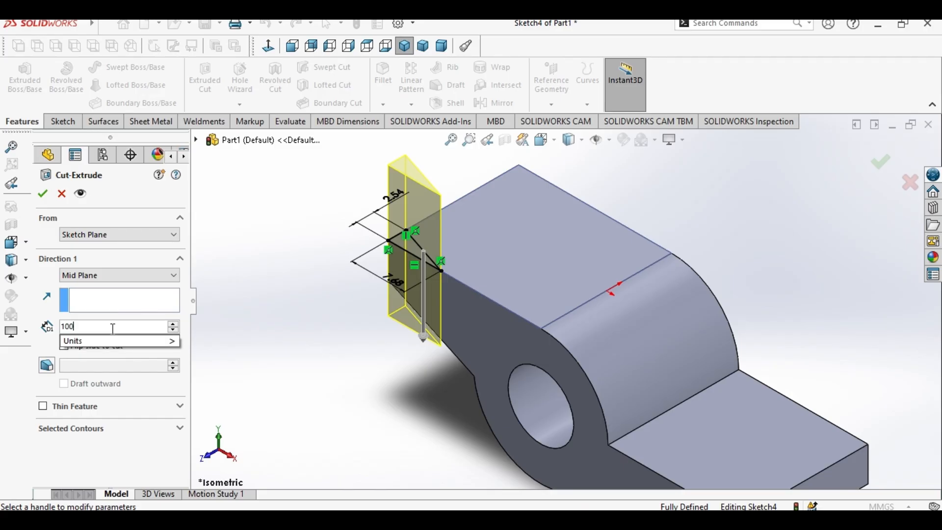
pyautogui.press('BackSpace')
pyautogui.press('BackSpace')
pyautogui.press('BackSpace')
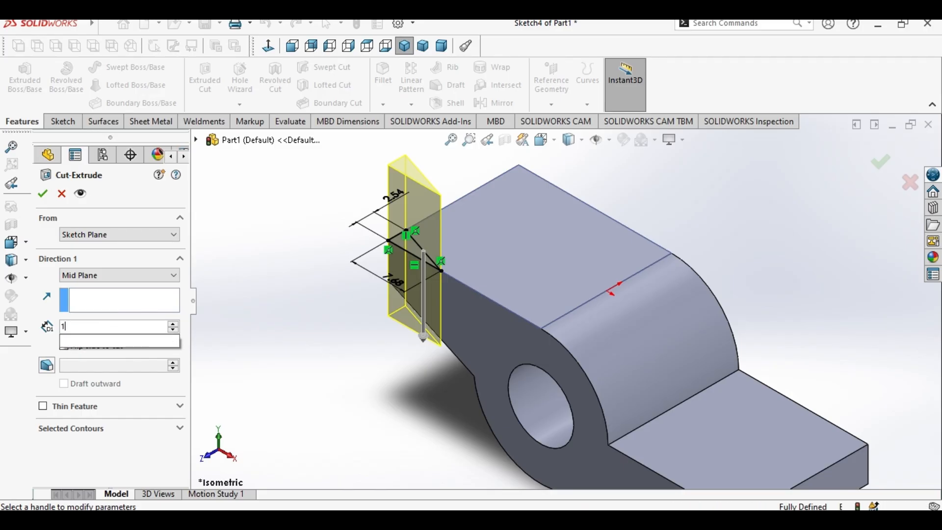
# Step: Set the corner cut's depth to 300 mm and complete the cut through the left arm
pyautogui.write('300')
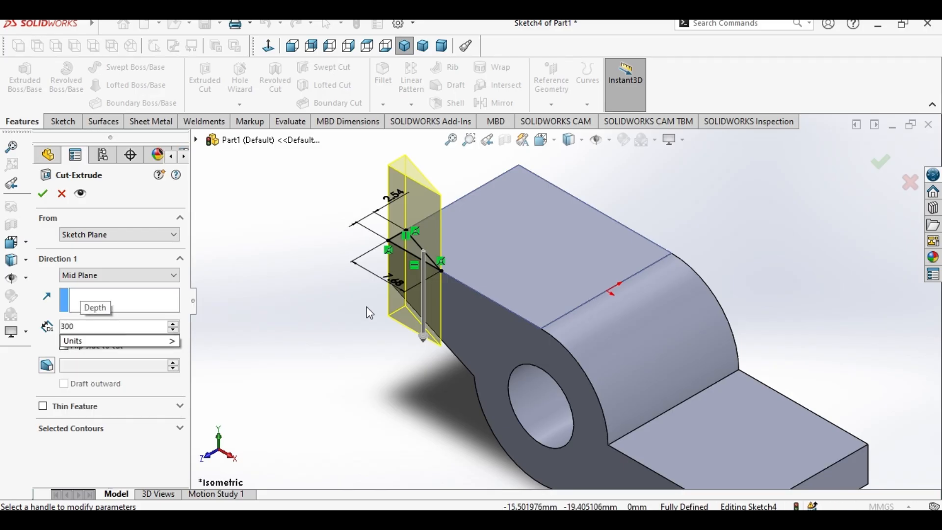
pyautogui.scroll(2, 368, 306)
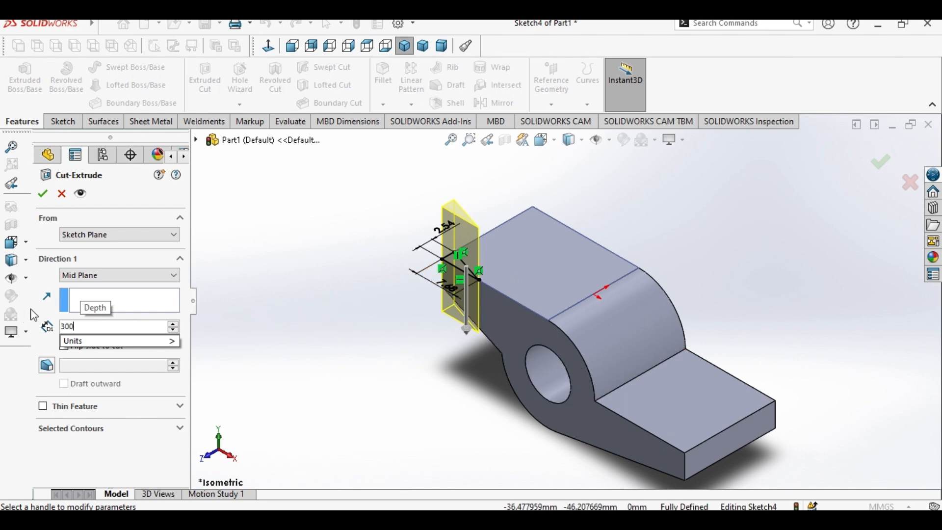
pyautogui.click(44, 193)
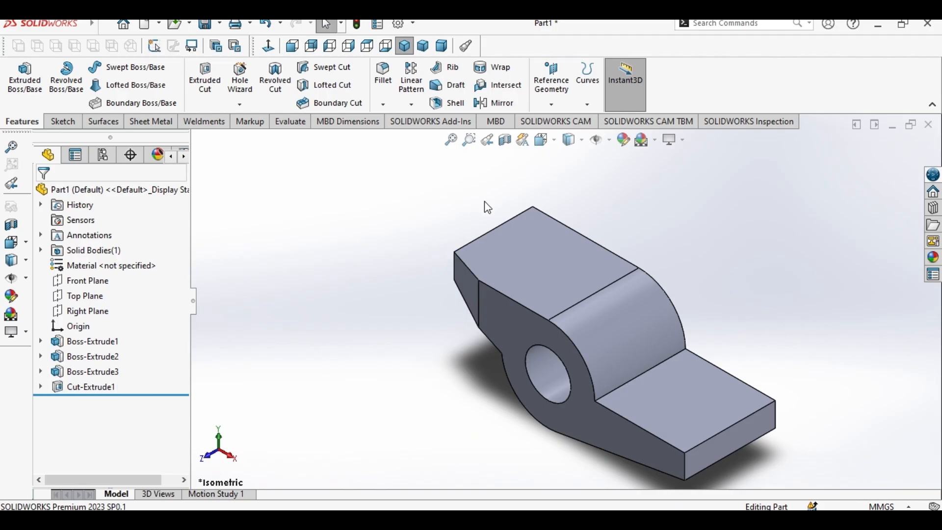
# Step: Mirror the triangular corner cut about the Front Plane to the opposite side of the left arm
pyautogui.click(495, 104)
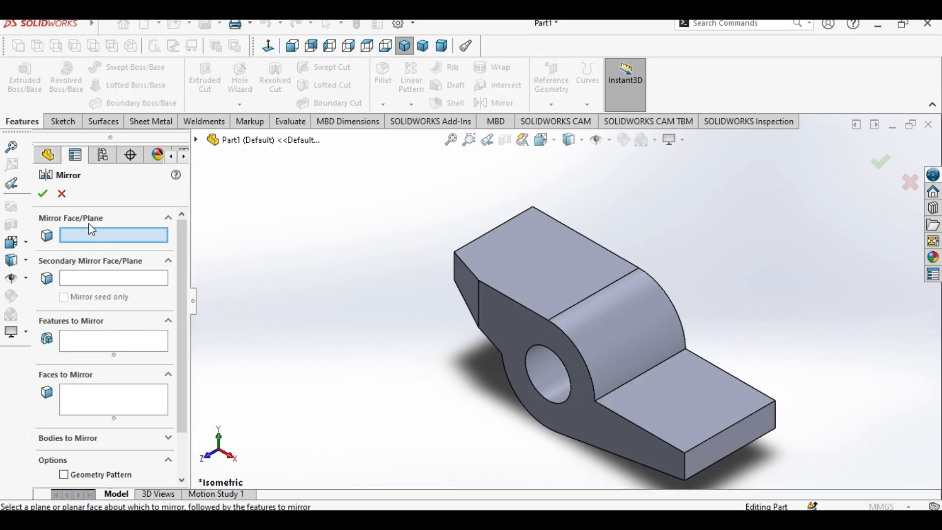
pyautogui.click(197, 141)
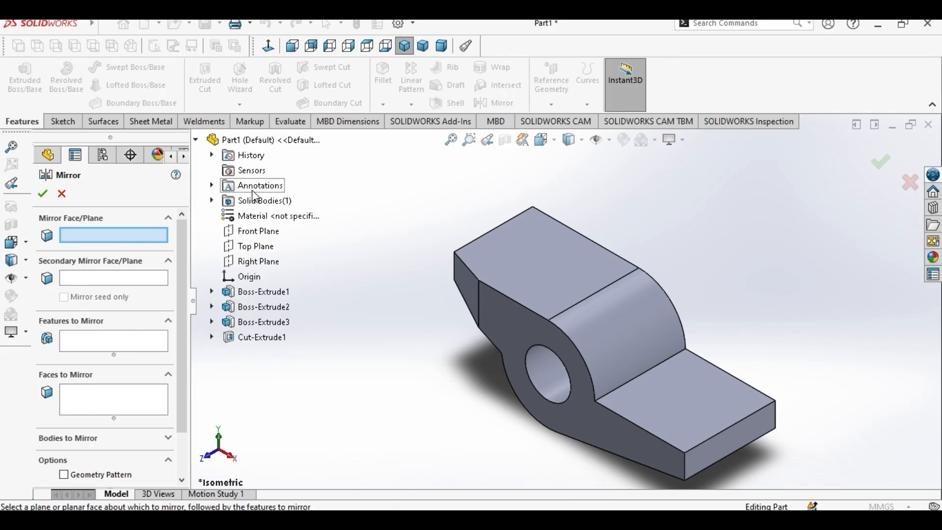
pyautogui.click(256, 231)
pyautogui.click(119, 338)
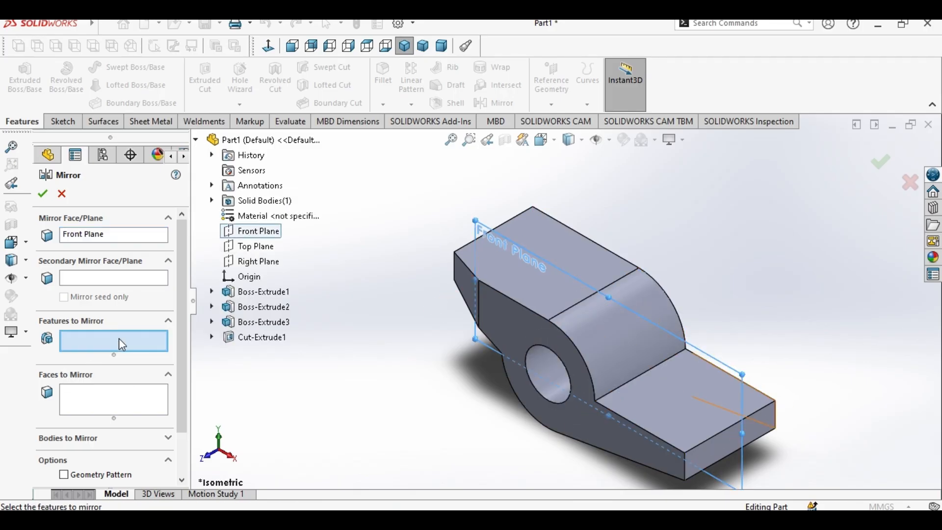
pyautogui.click(269, 338)
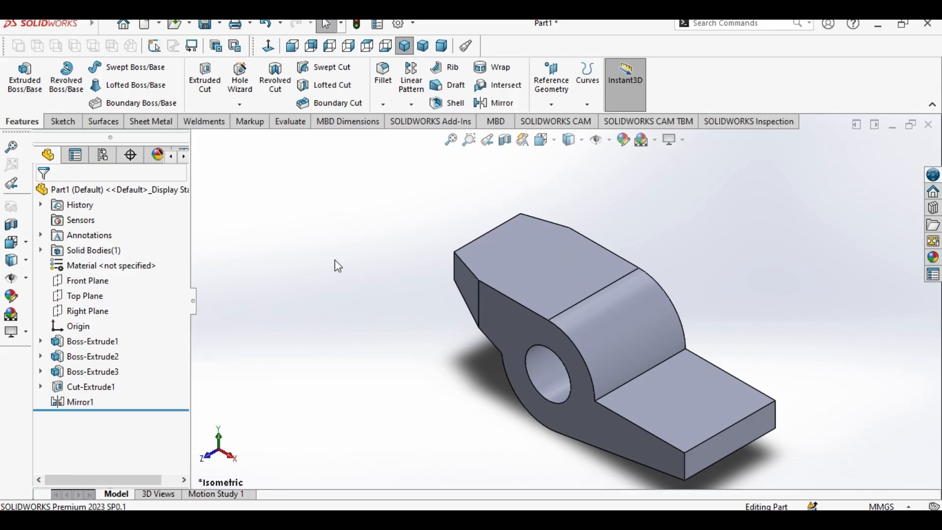
# Step: Start a sketch on the left arm's flat top face and check the end notch dimensions in reference drawing s2.jpeg
pyautogui.click(490, 253)
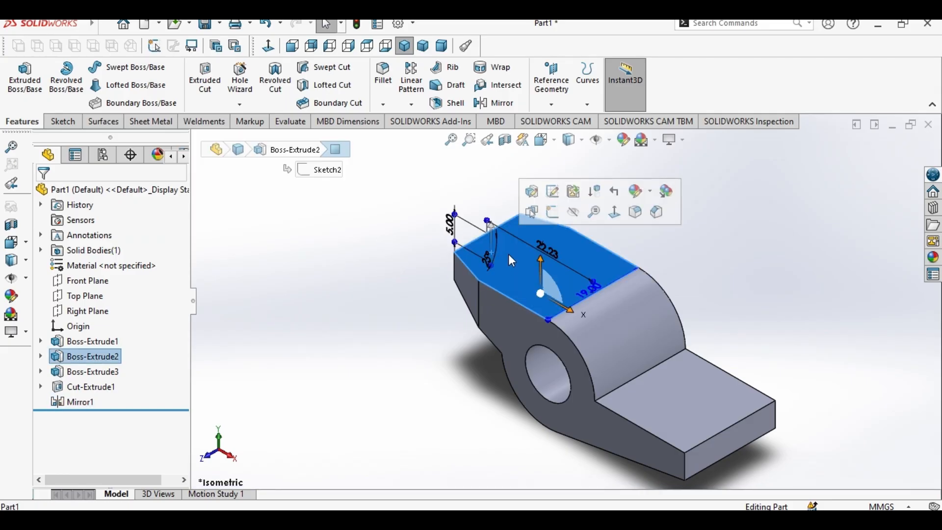
pyautogui.click(553, 212)
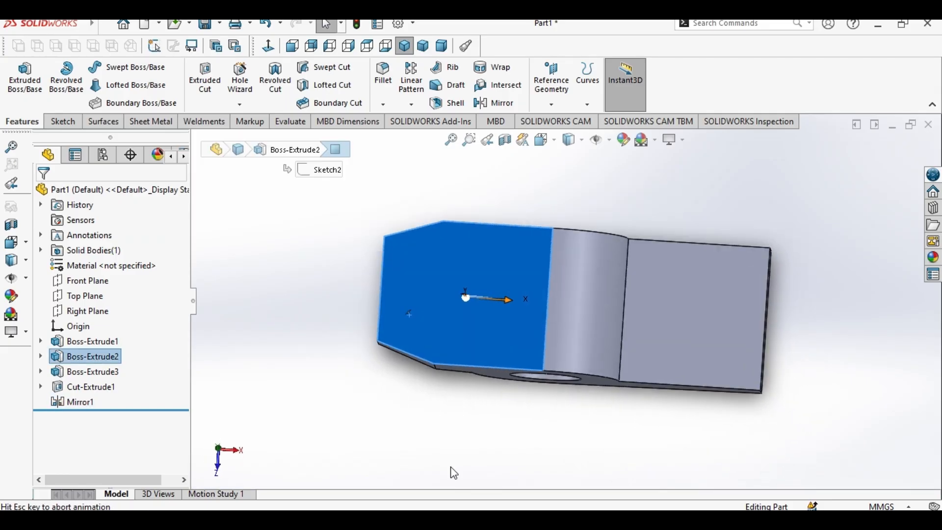
pyautogui.hotkey('alt', 'Tab')
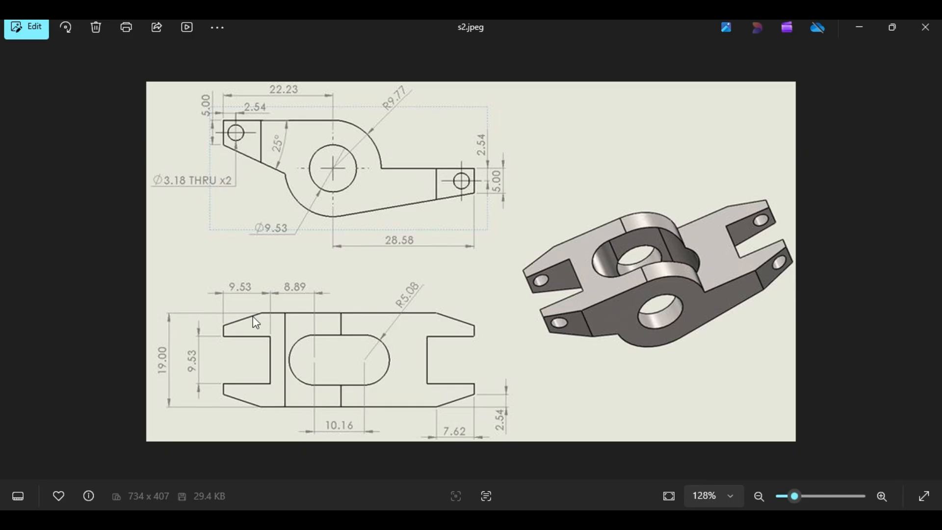
pyautogui.hotkey('alt', 'Tab')
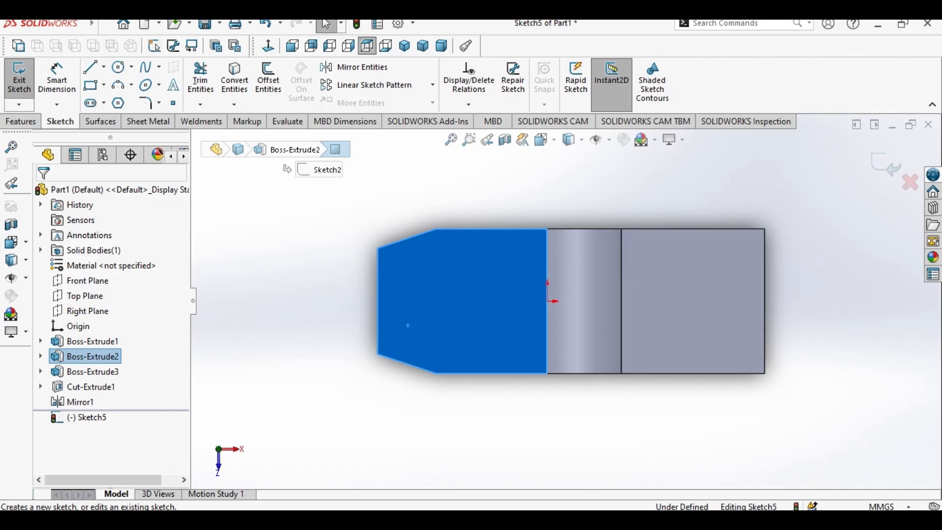
# Step: Draw a horizontal centerline from the midpoint of the left arm's end edge to the origin
pyautogui.click(90, 67)
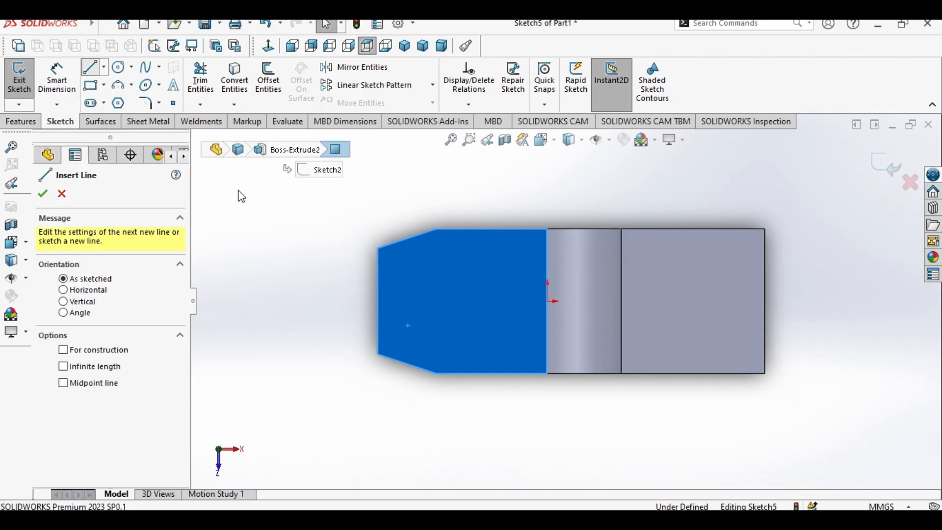
pyautogui.click(103, 67)
pyautogui.click(112, 103)
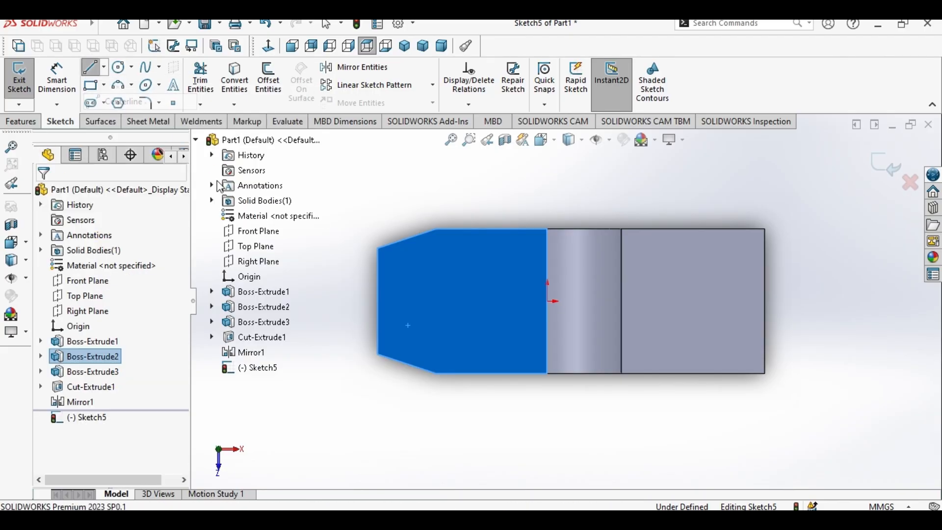
pyautogui.click(377, 301)
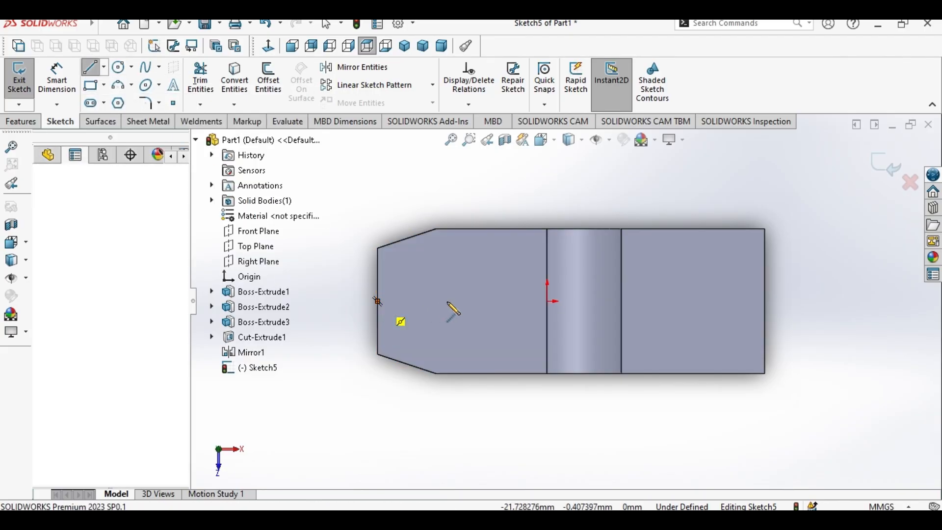
pyautogui.click(547, 301)
pyautogui.rightClick(528, 297)
pyautogui.click(551, 309)
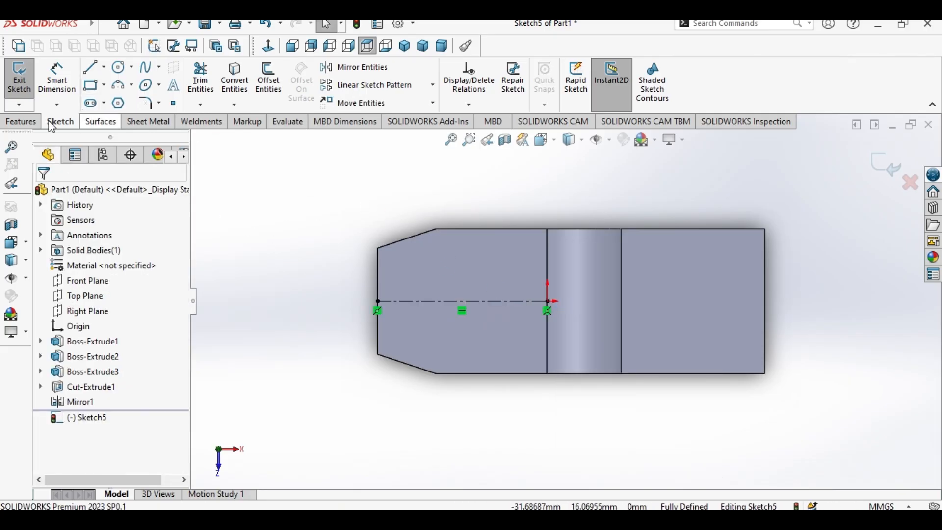
# Step: Sketch a corner rectangle about 7.74 by 7.97 mm from the arm's end edge inward, straddling the centerline
pyautogui.click(96, 90)
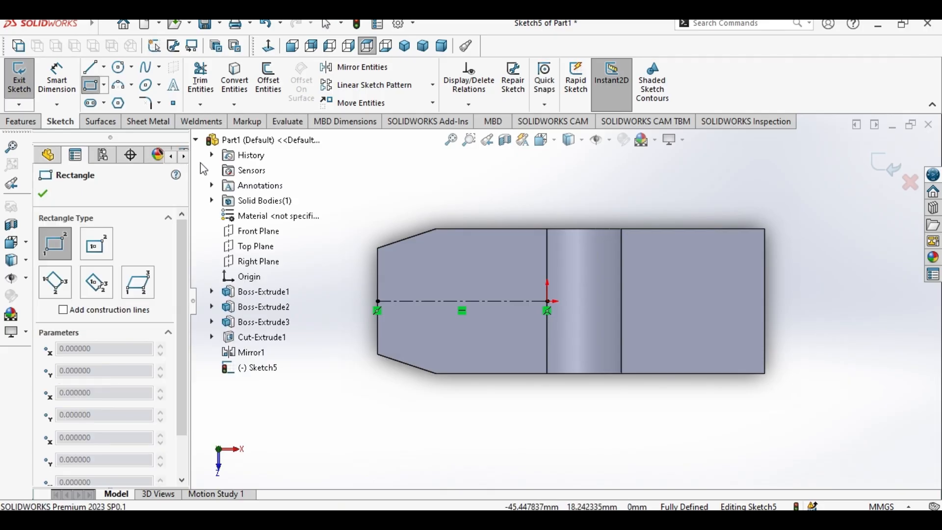
pyautogui.click(378, 271)
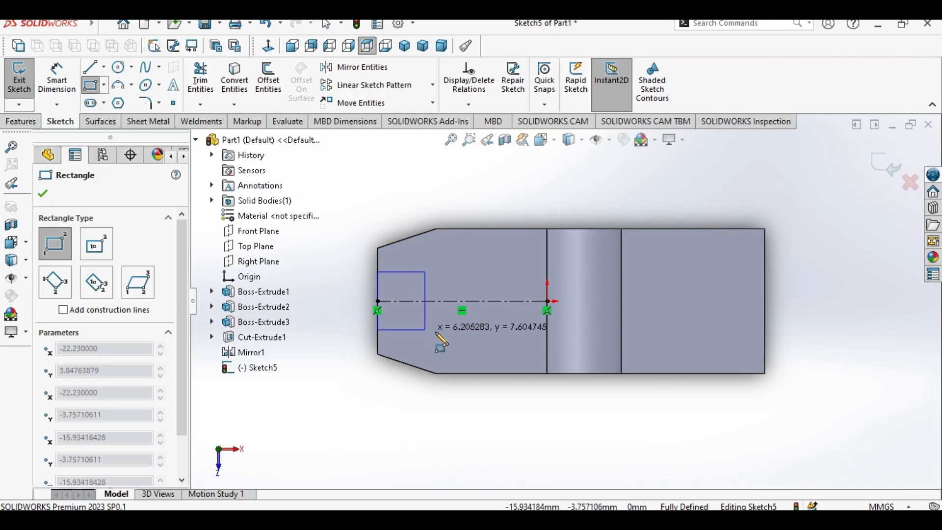
pyautogui.click(437, 332)
pyautogui.rightClick(442, 338)
pyautogui.click(457, 342)
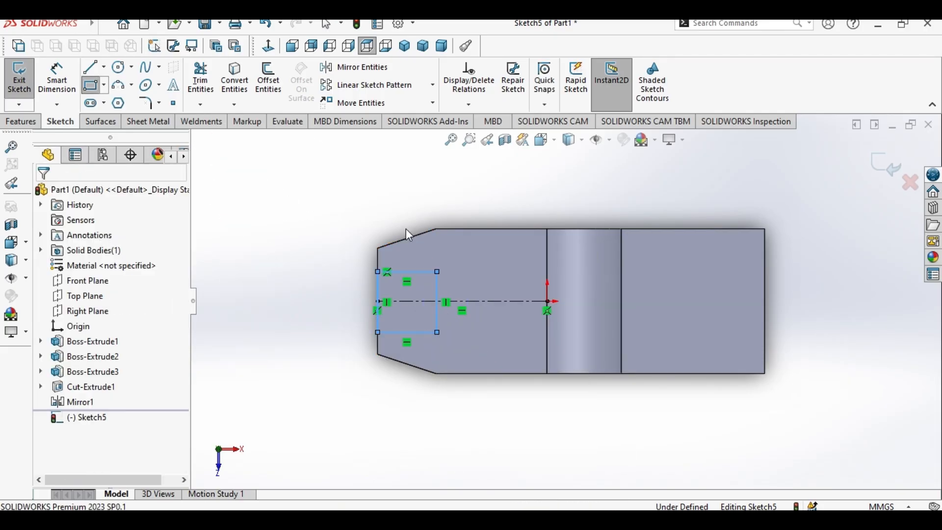
# Step: Dimension the rectangle's horizontal side along the arm to 7.53 mm
pyautogui.click(66, 87)
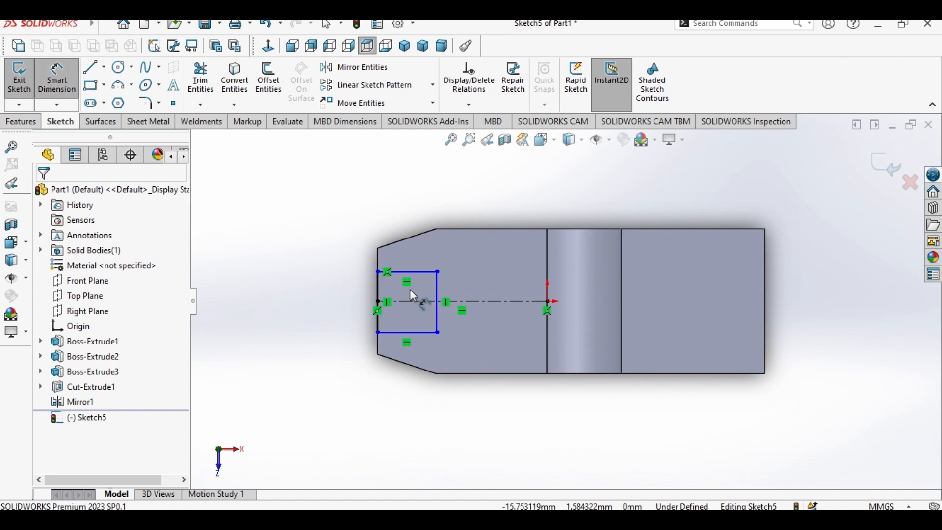
pyautogui.click(418, 278)
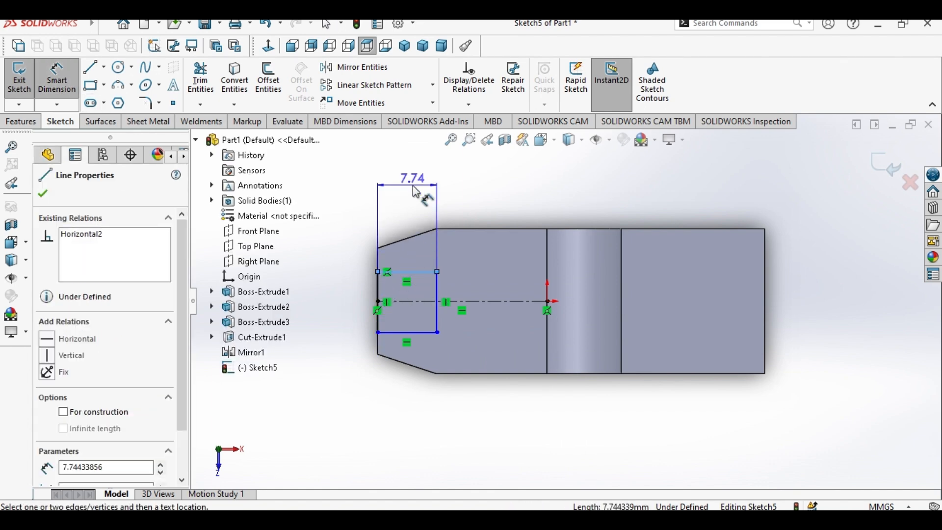
pyautogui.click(415, 192)
pyautogui.write('7')
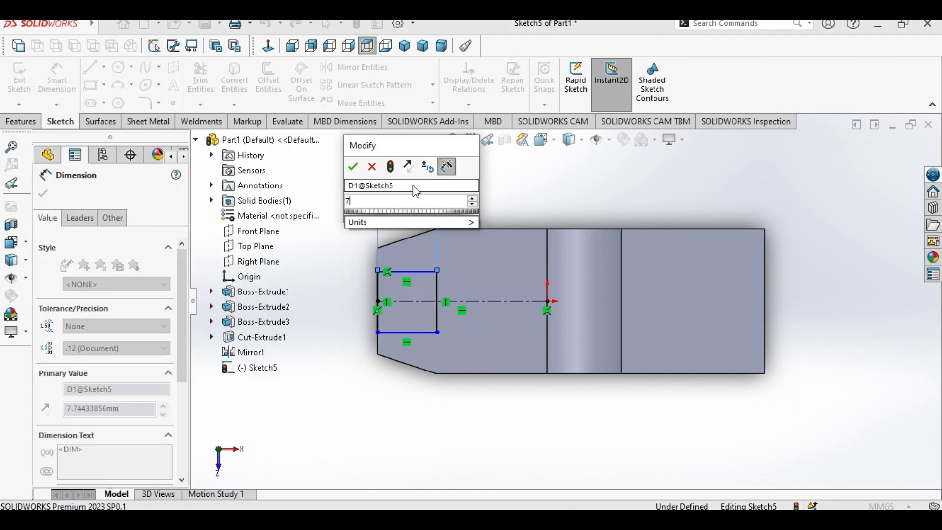
pyautogui.write('.53')
pyautogui.press('Return')
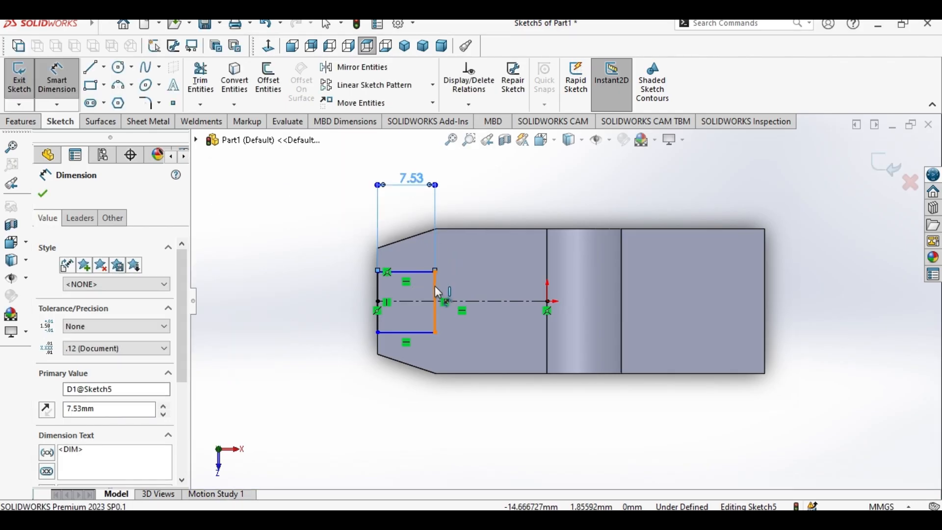
# Step: Dimension the rectangle's vertical side across the arm to 7.53 mm and leave the dimension tool
pyautogui.click(322, 289)
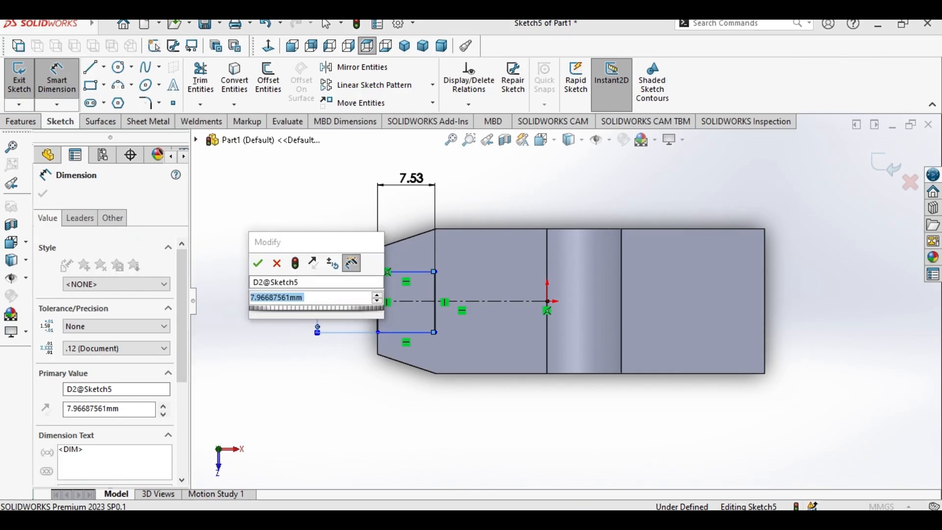
pyautogui.write('7.53')
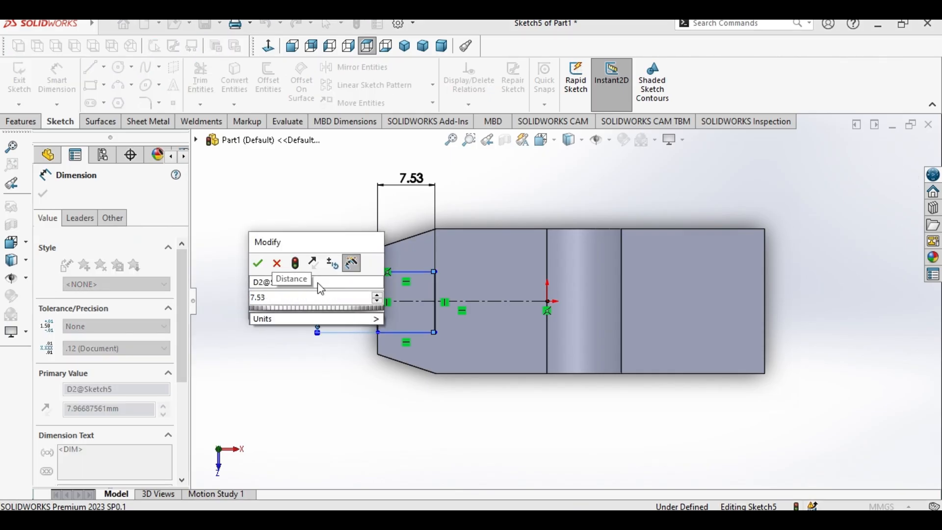
pyautogui.click(258, 264)
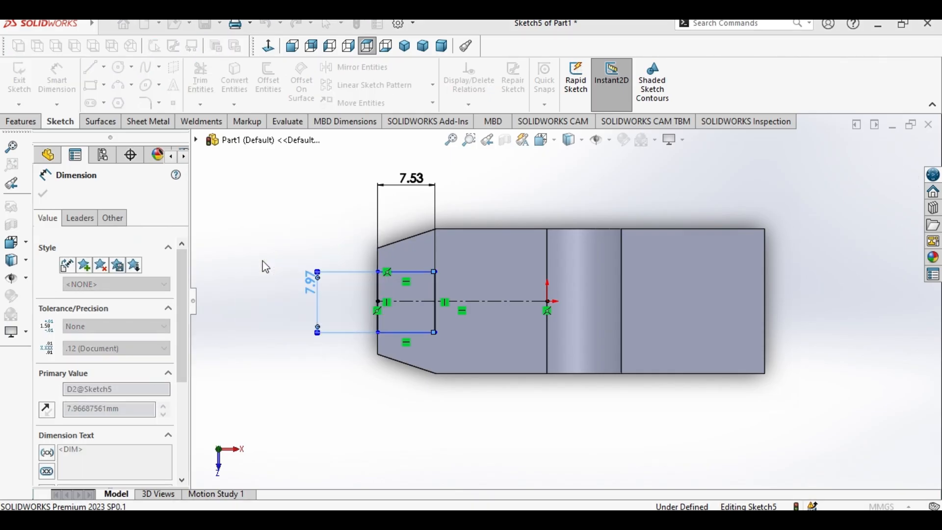
pyautogui.click(311, 212)
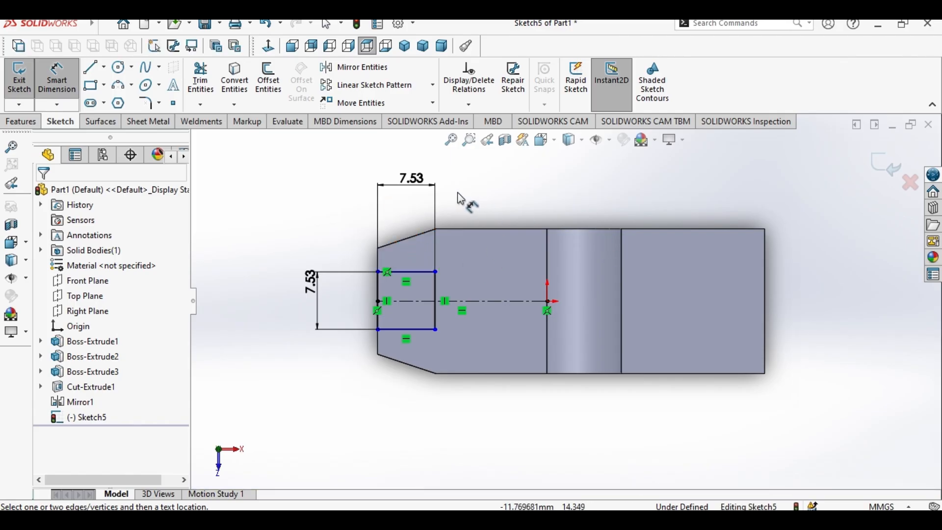
pyautogui.rightClick(485, 202)
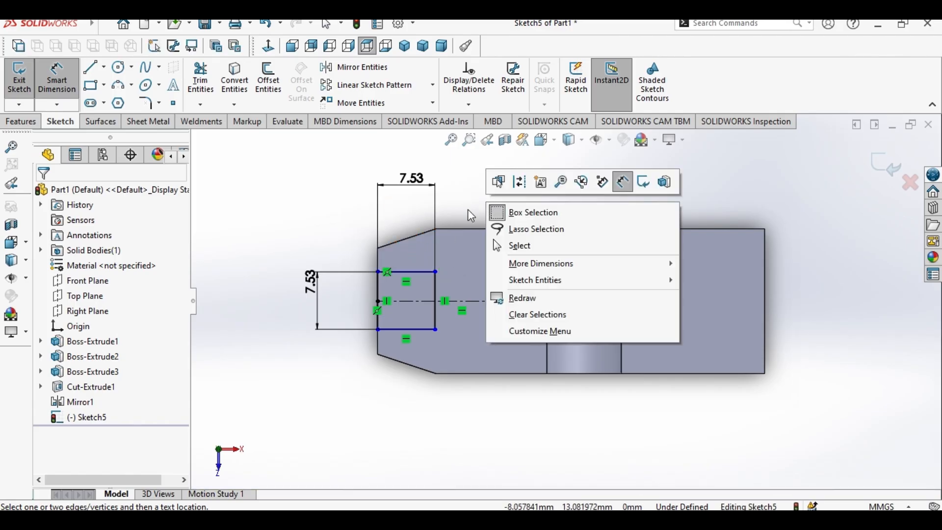
pyautogui.click(547, 250)
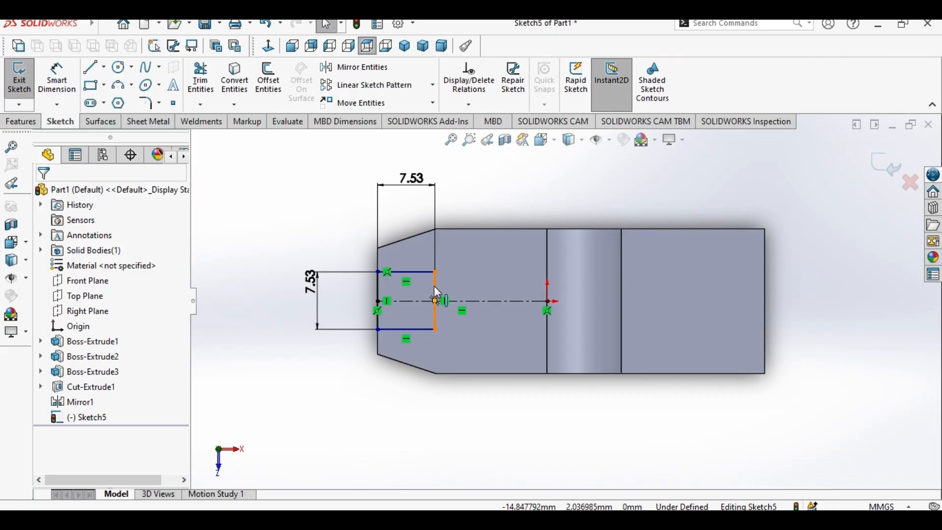
pyautogui.click(435, 289)
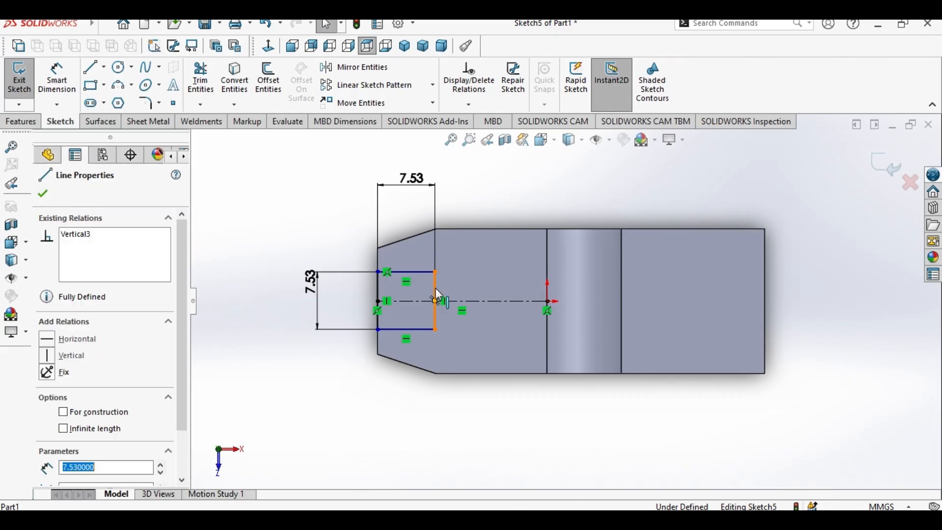
pyautogui.keyDown('ctrl'); pyautogui.click(459, 300); pyautogui.keyUp('ctrl')
pyautogui.rightClick(458, 299)
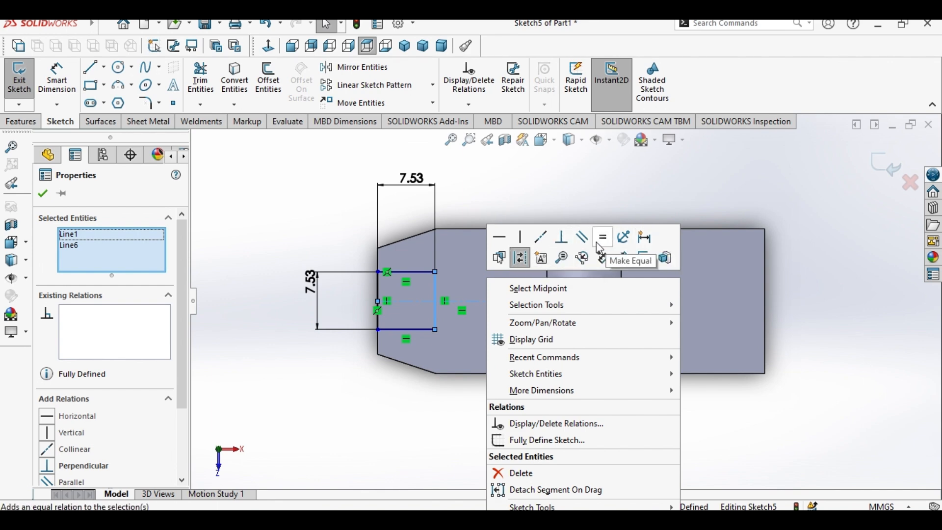
pyautogui.click(532, 181)
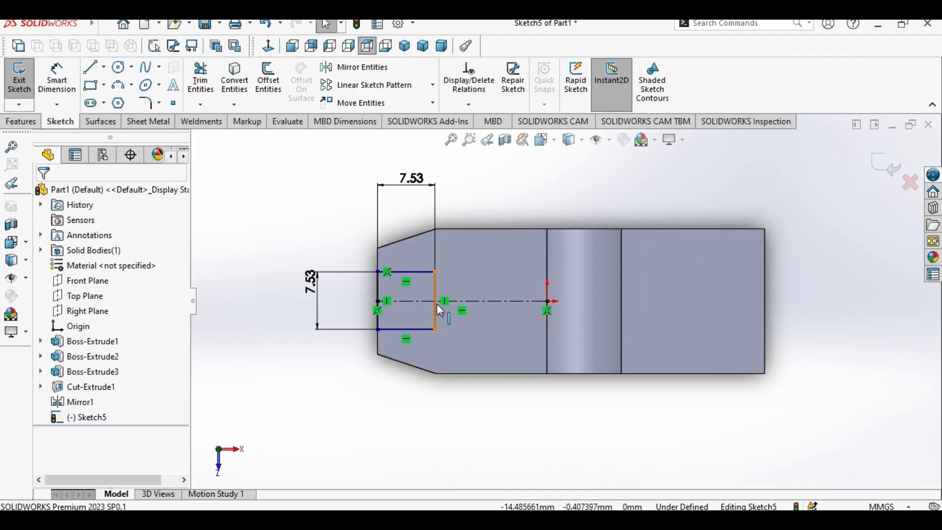
pyautogui.click(376, 301)
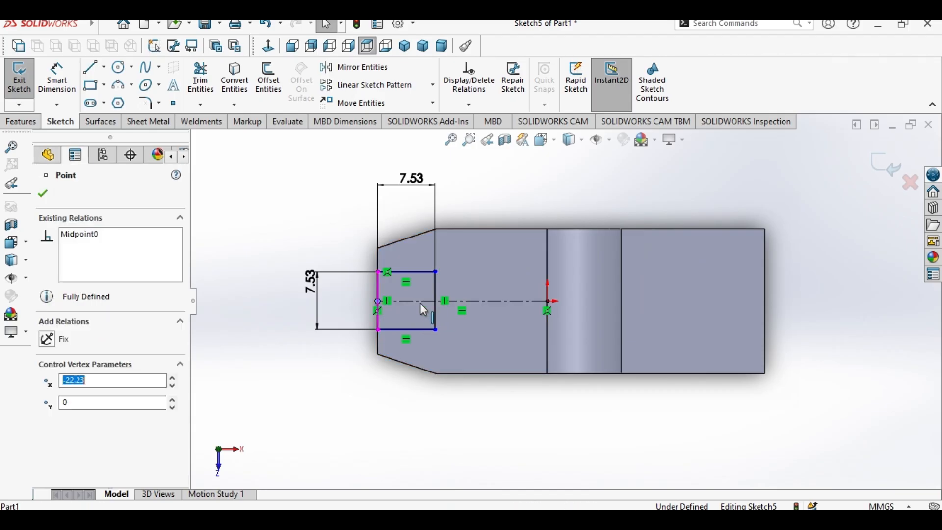
pyautogui.click(427, 302)
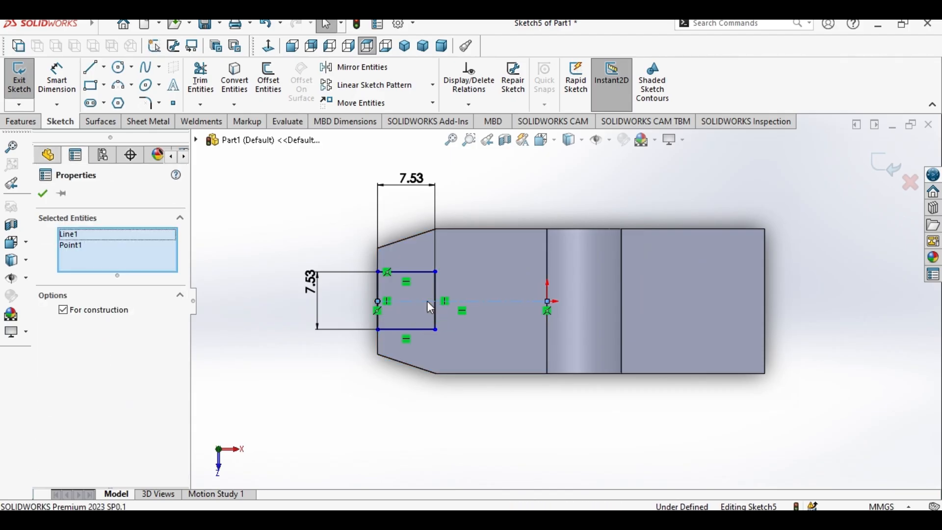
pyautogui.rightClick(427, 301)
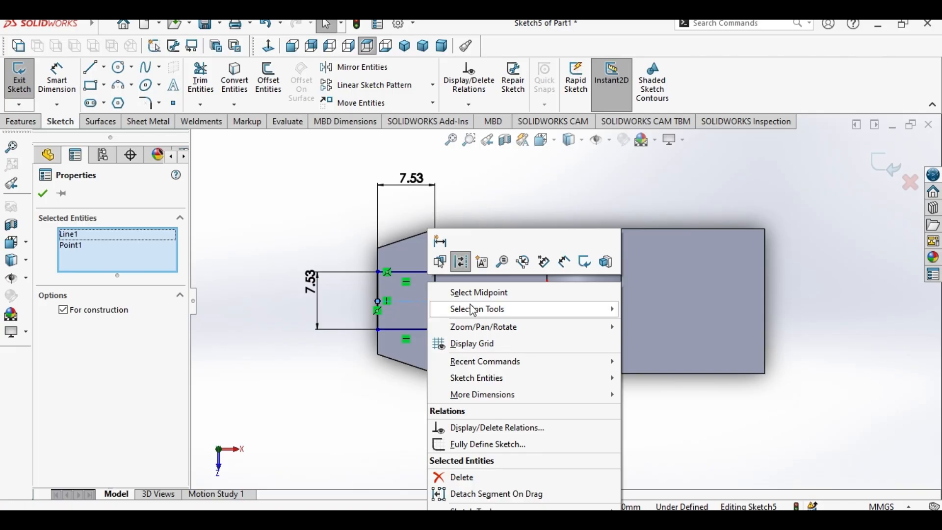
pyautogui.click(487, 193)
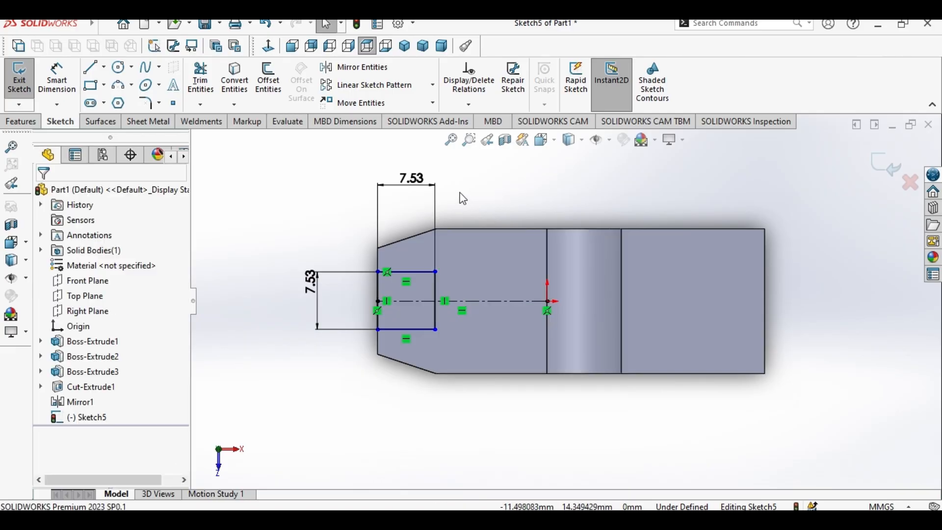
# Step: Dimension the distance from the notch rectangle's upper side to the centerline as 7.53/2 mm
pyautogui.click(69, 86)
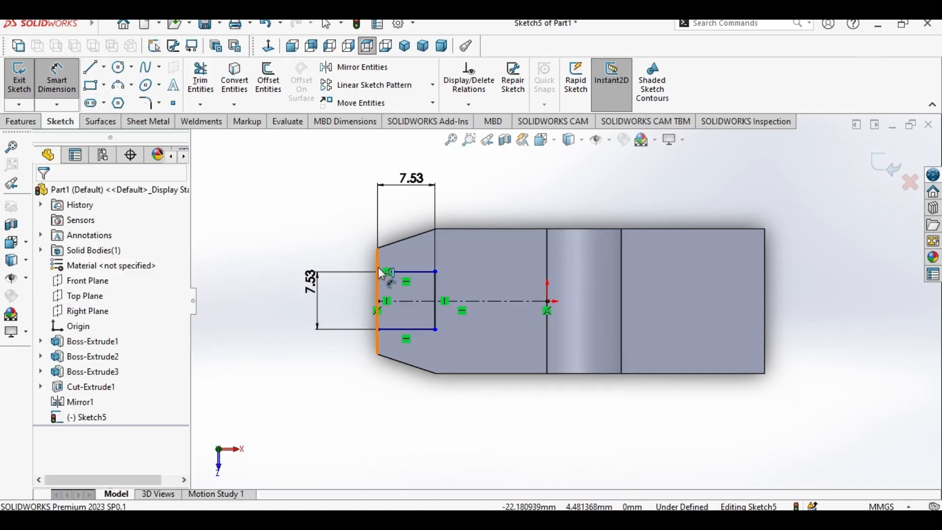
pyautogui.click(411, 271)
pyautogui.click(421, 301)
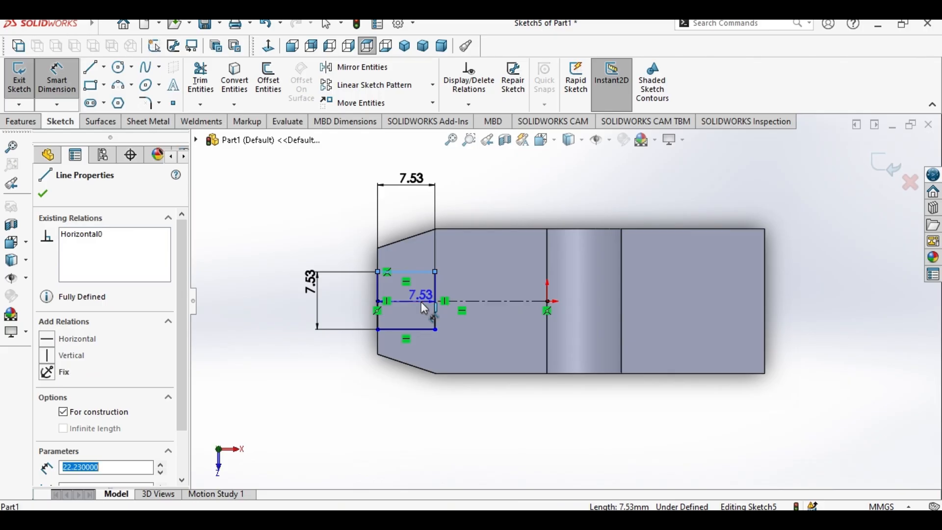
pyautogui.click(350, 295)
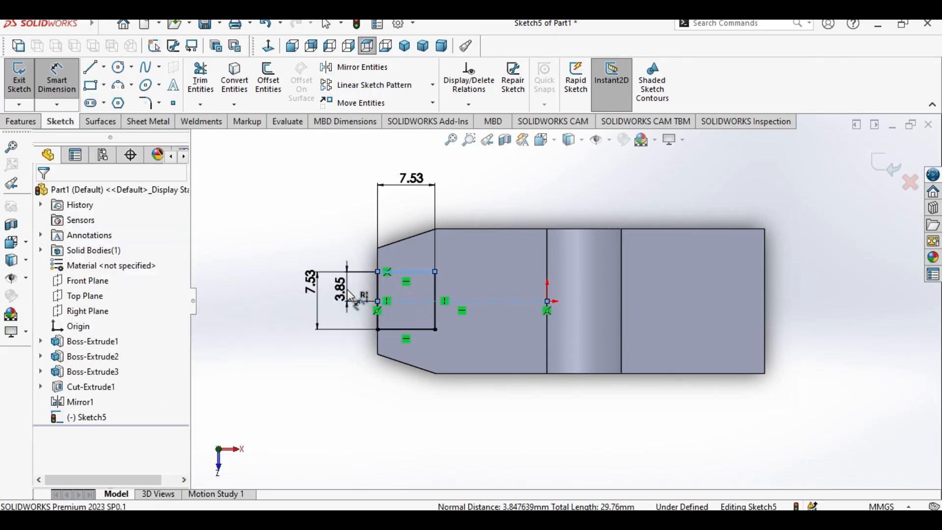
pyautogui.write('7.53/2')
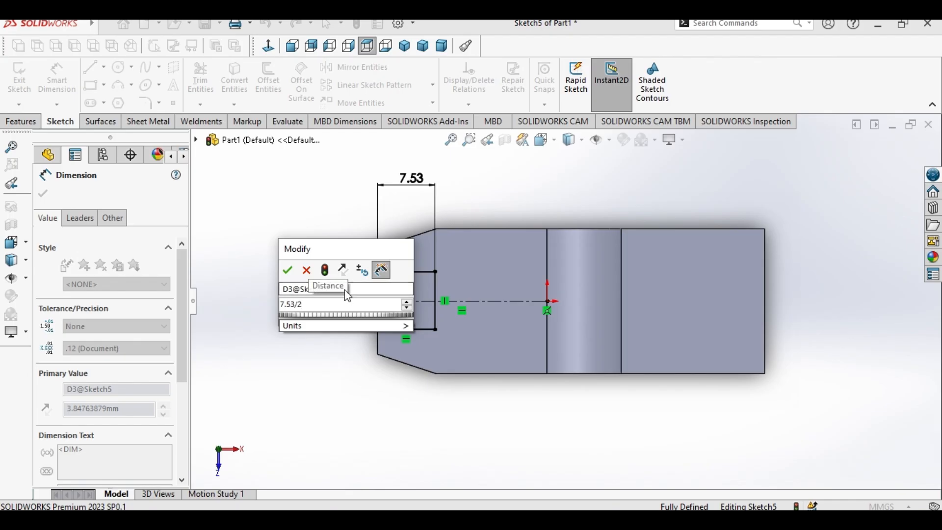
pyautogui.click(288, 270)
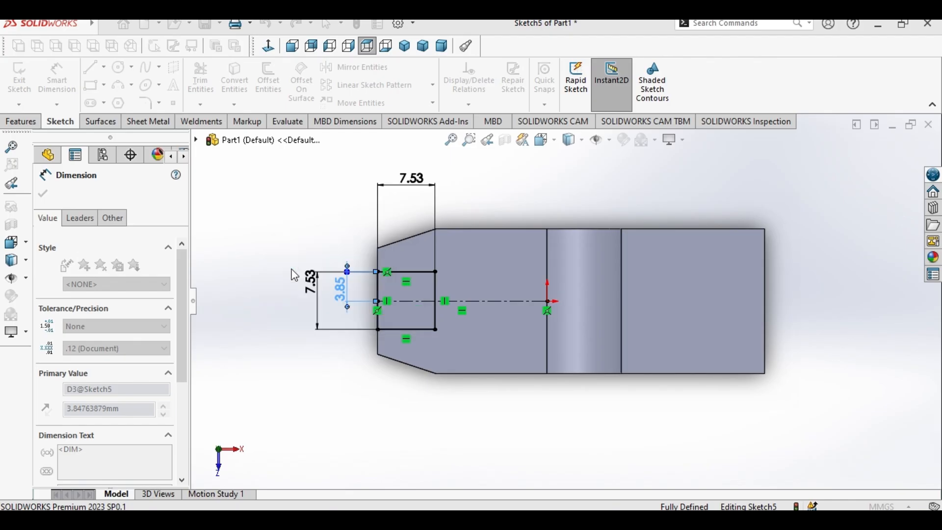
pyautogui.click(303, 226)
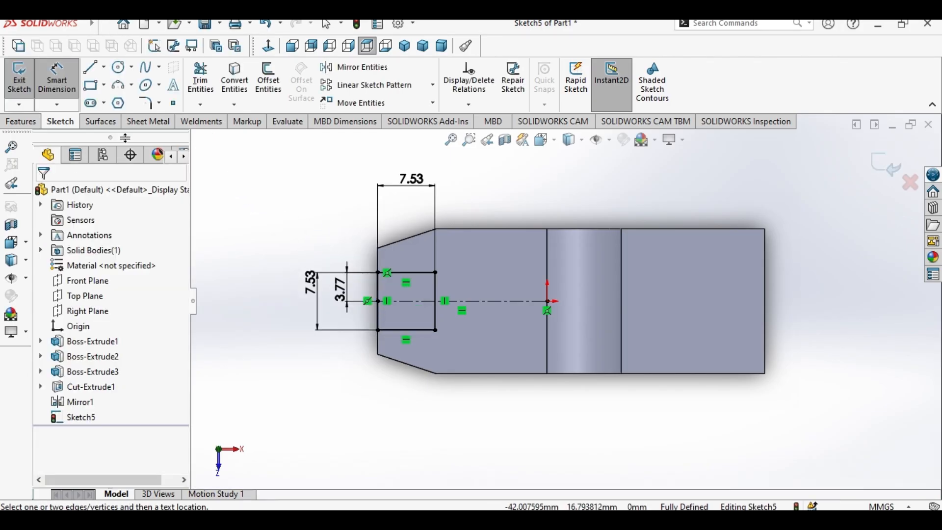
# Step: Cut-extrude the notch rectangle through the left arm with a Mid Plane depth of 300 mm
pyautogui.click(22, 122)
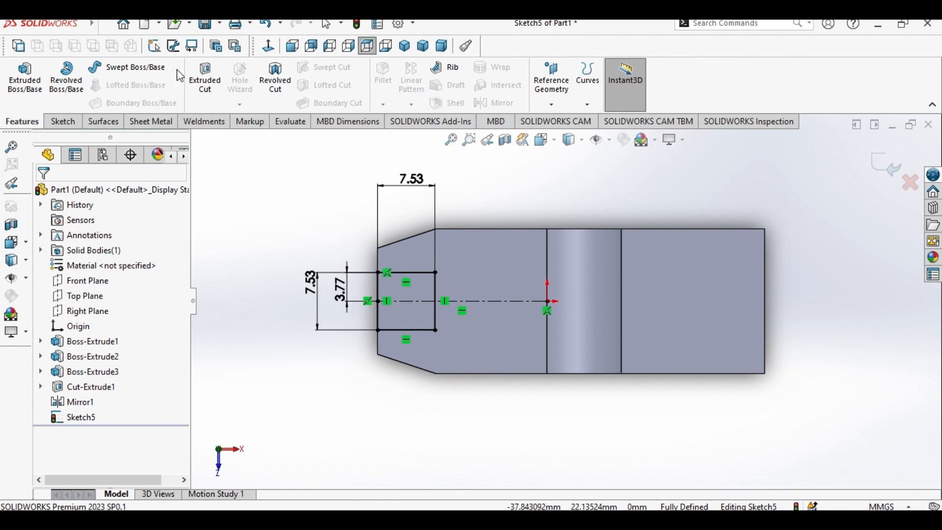
pyautogui.click(221, 93)
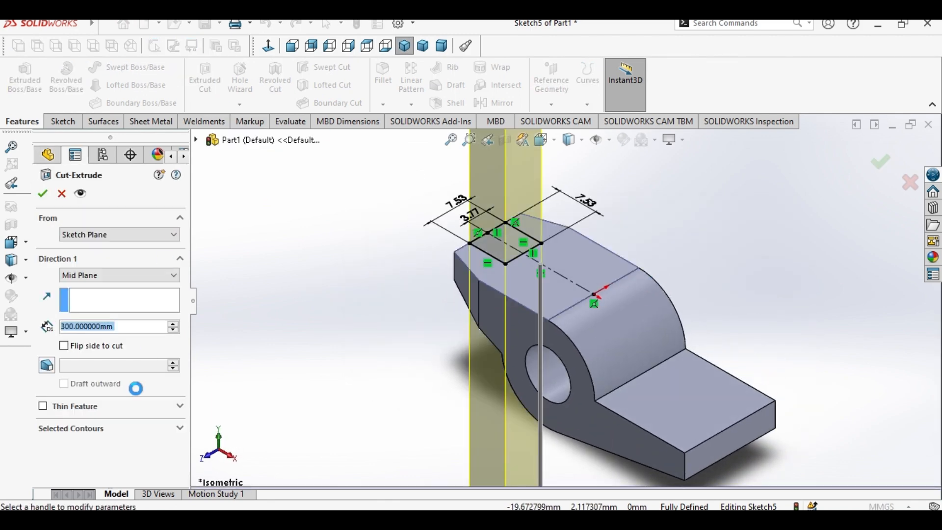
pyautogui.click(43, 194)
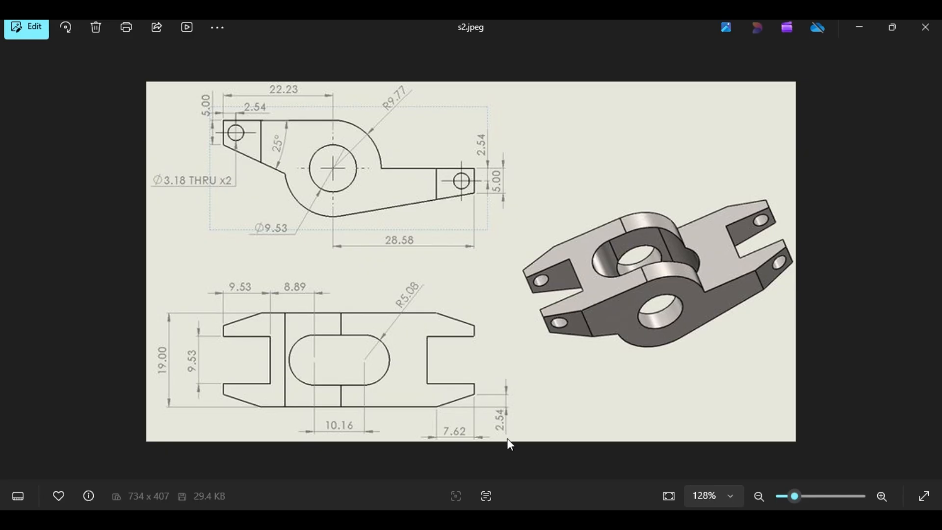
# Step: Switch from the reference drawing back to the SOLIDWORKS part and start a new sketch on the Front Plane
pyautogui.hotkey('alt', 'Tab')
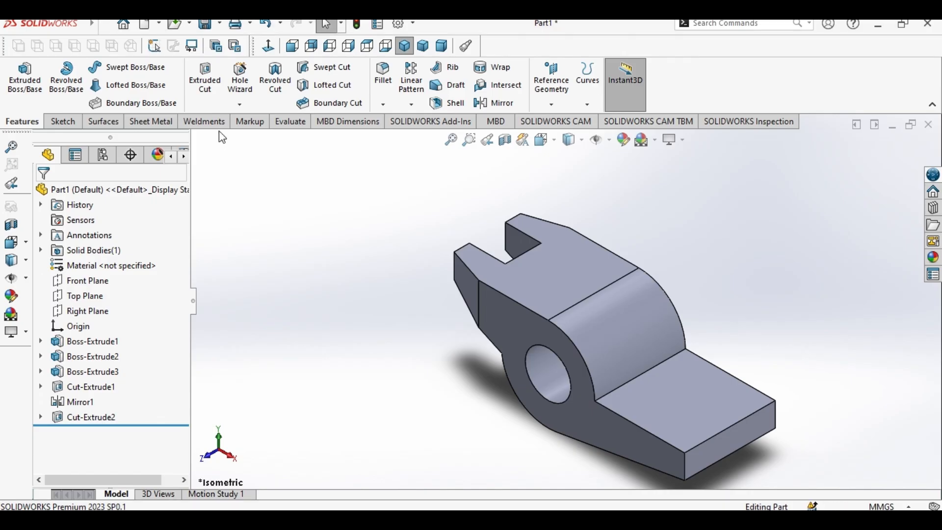
pyautogui.click(59, 123)
pyautogui.click(25, 68)
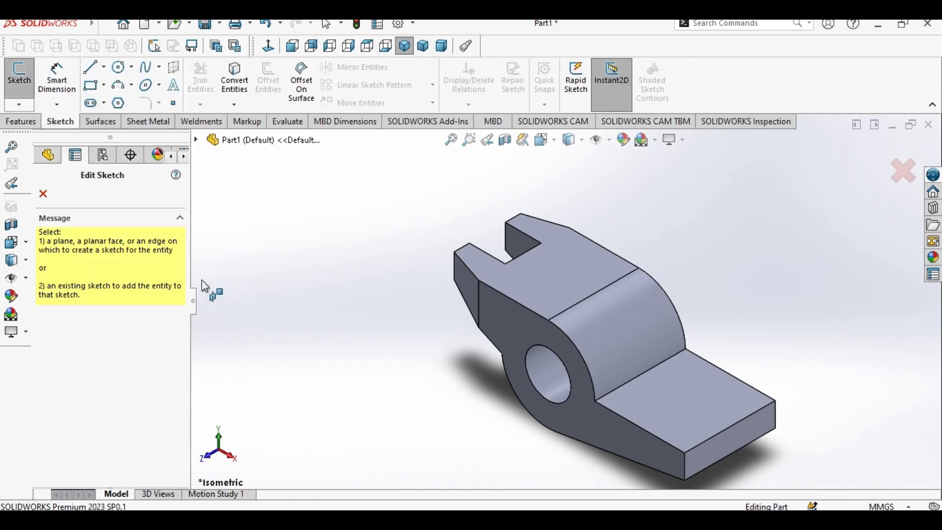
pyautogui.click(197, 139)
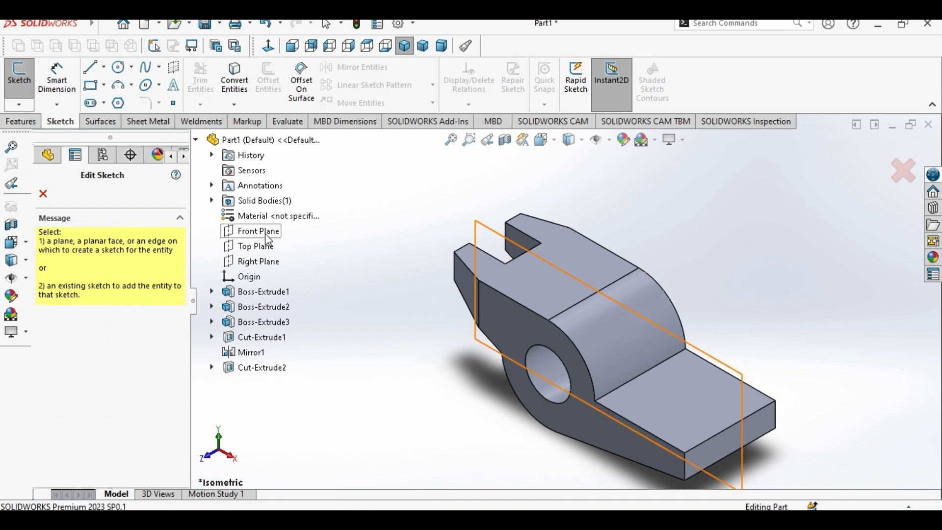
pyautogui.click(244, 232)
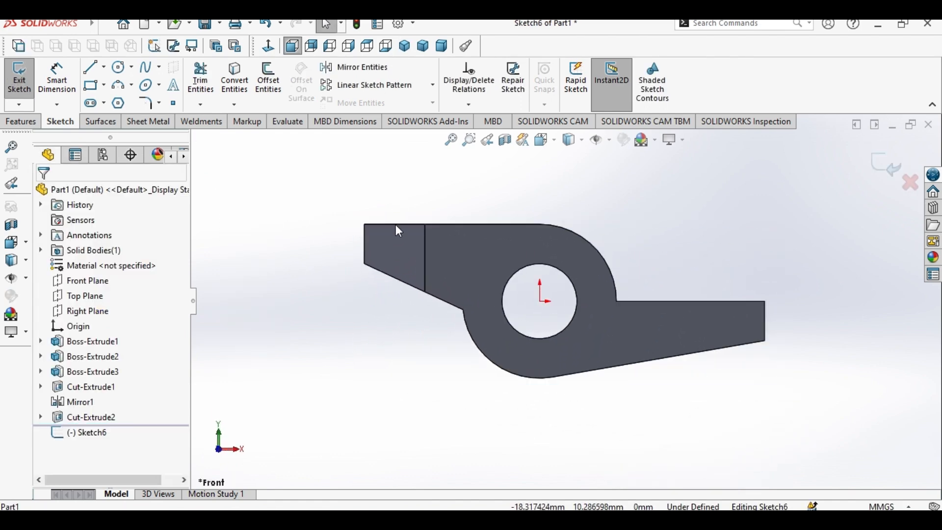
# Step: Sketch a circle of about 1.67 mm radius inside the left arm's tapered end and leave the circle tool
pyautogui.click(118, 67)
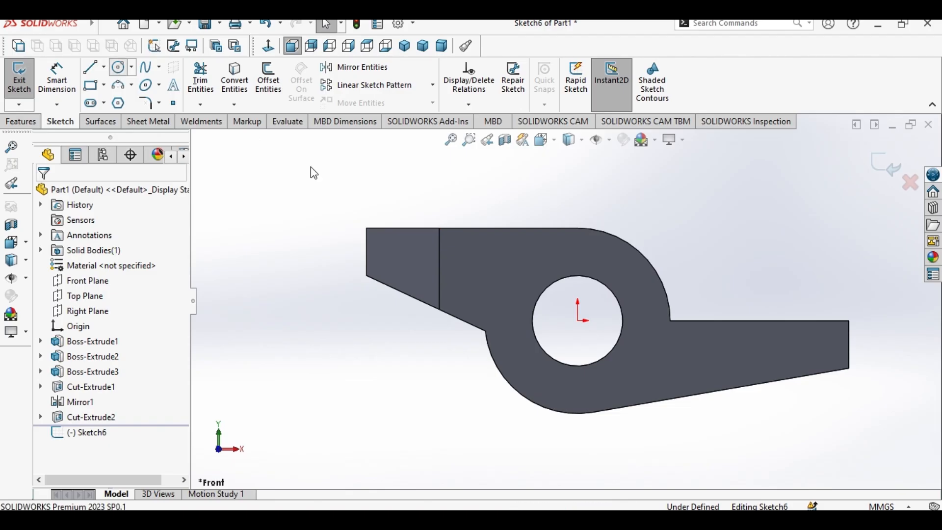
pyautogui.click(396, 258)
pyautogui.click(399, 242)
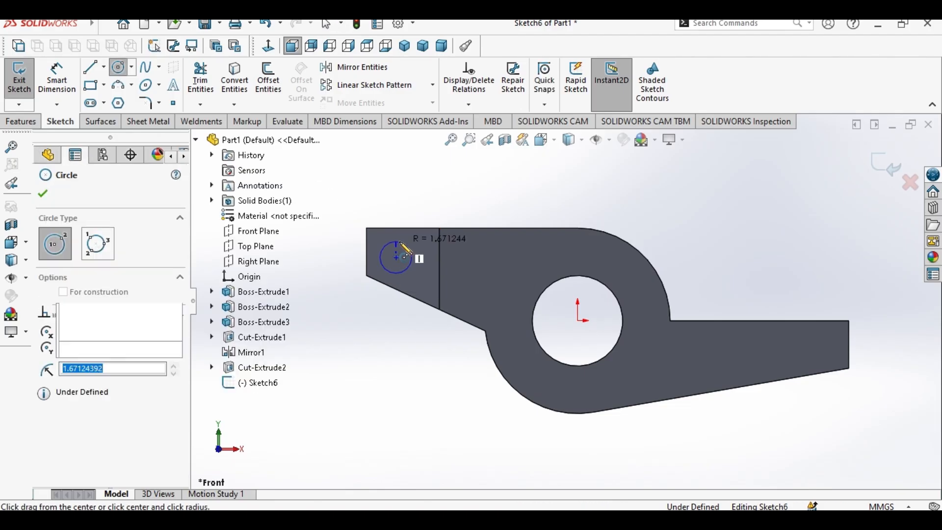
pyautogui.rightClick(399, 243)
pyautogui.click(440, 250)
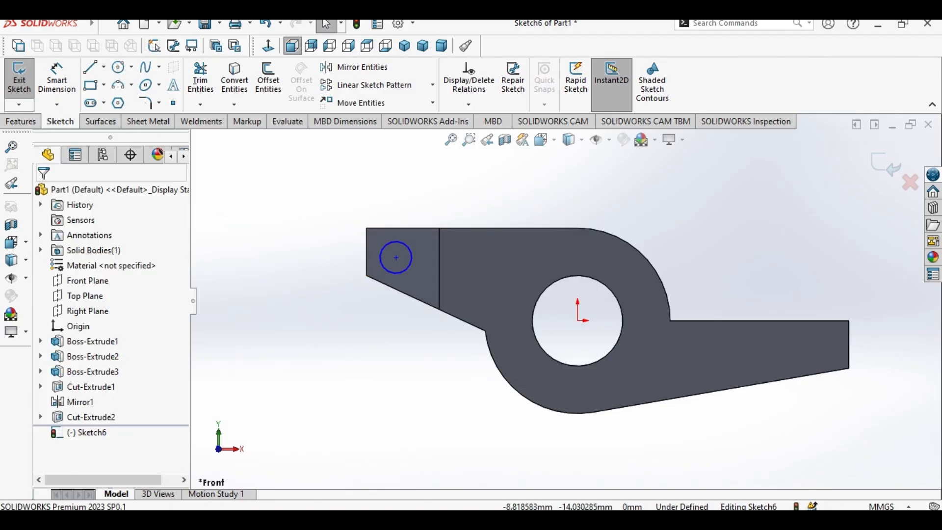
# Step: Consult reference drawing s2.jpeg, then dimension the circle's centre 2.54 mm horizontally from the left arm's end edge in SOLIDWORKS
pyautogui.hotkey('alt', 'Tab')
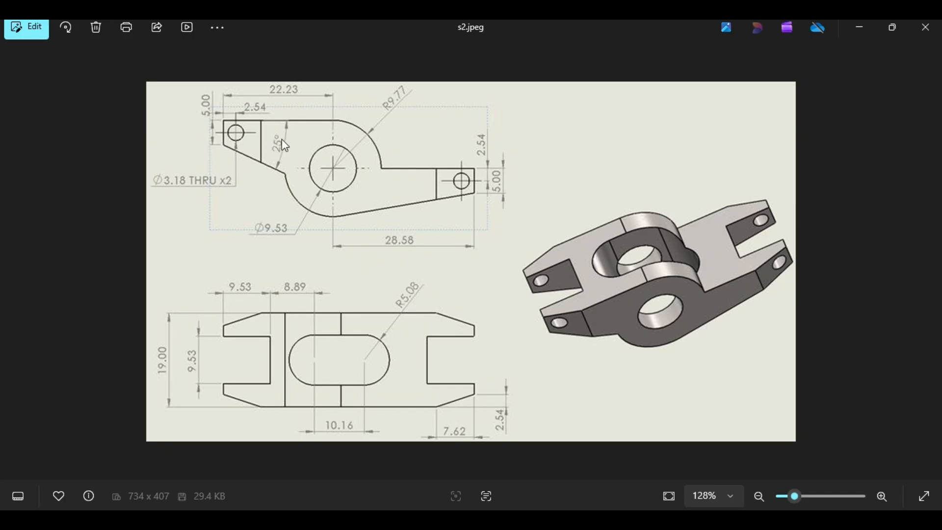
pyautogui.hotkey('alt', 'Tab')
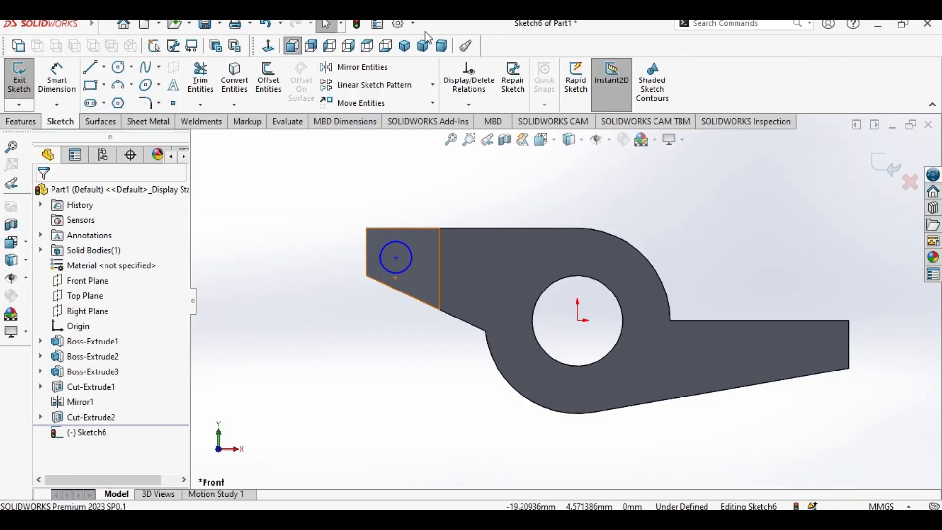
pyautogui.click(49, 85)
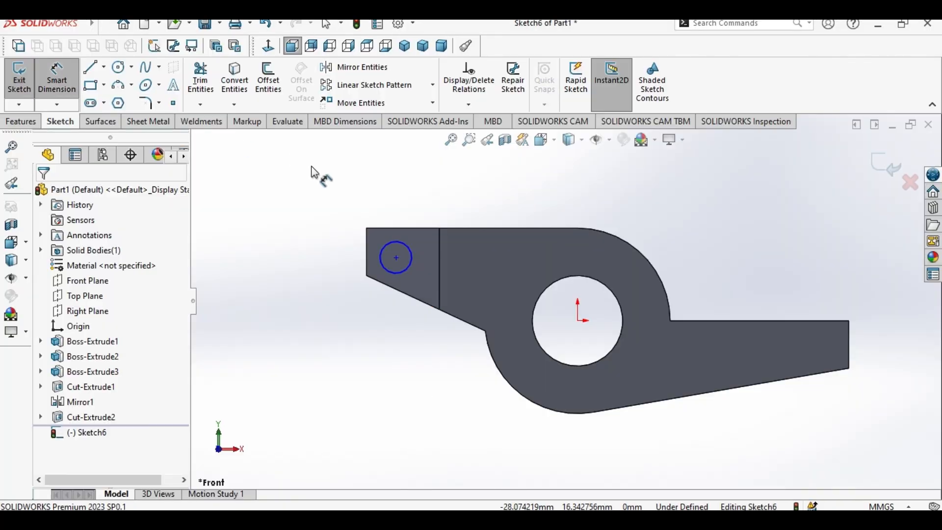
pyautogui.click(398, 258)
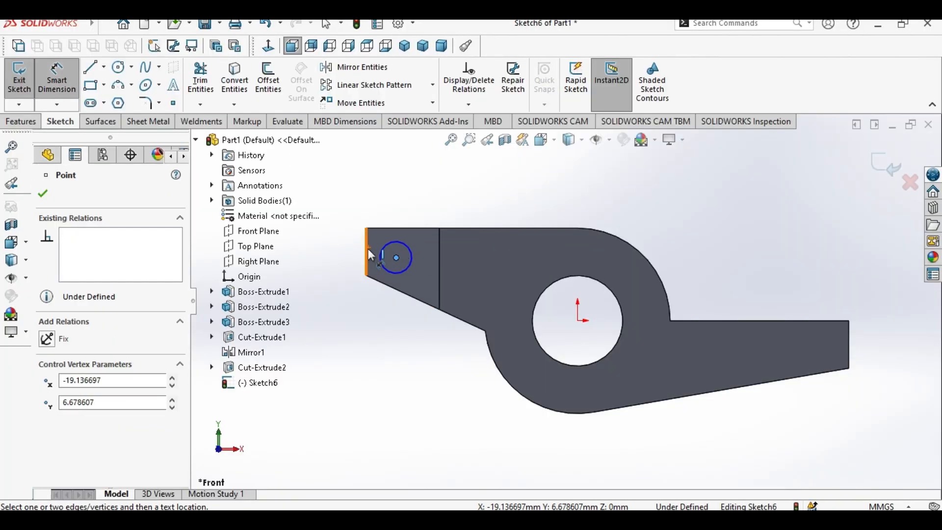
pyautogui.click(367, 248)
pyautogui.click(437, 186)
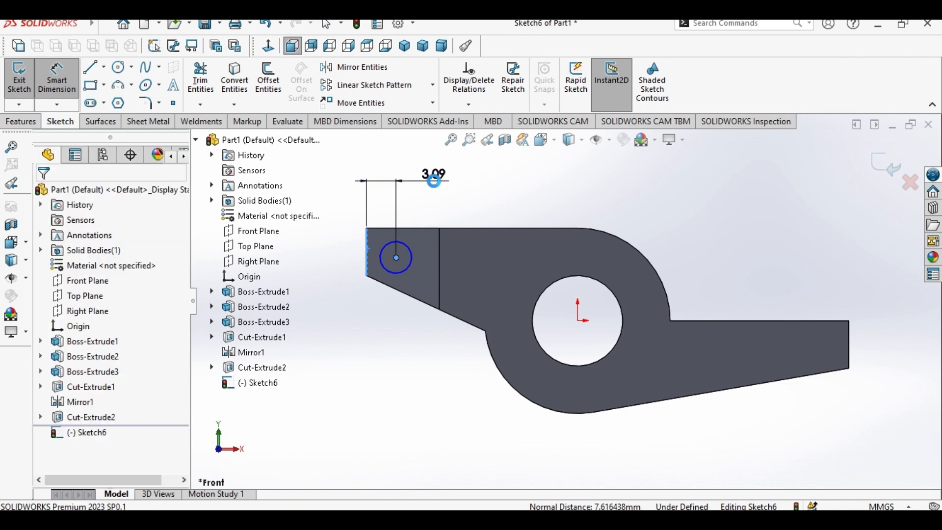
pyautogui.write('50')
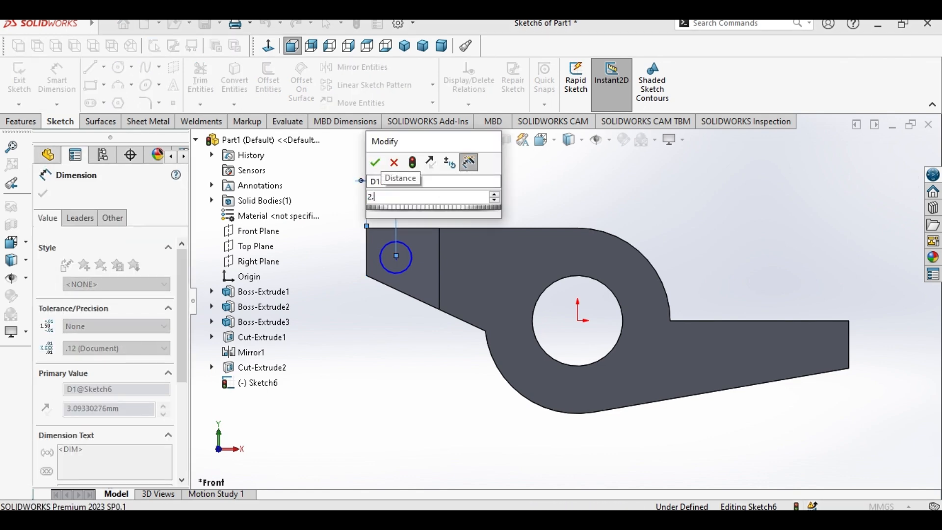
pyautogui.press('Return')
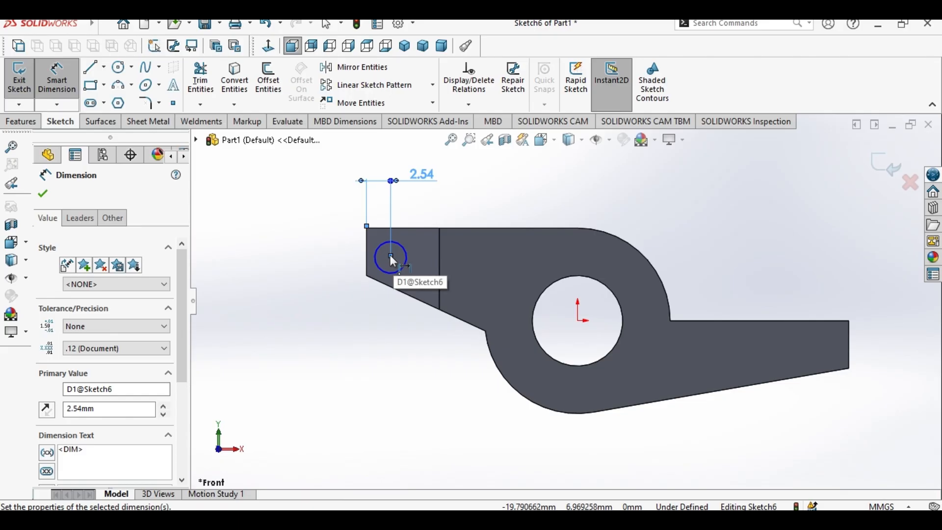
pyautogui.moveTo(390, 256); pyautogui.dragTo(366, 256)
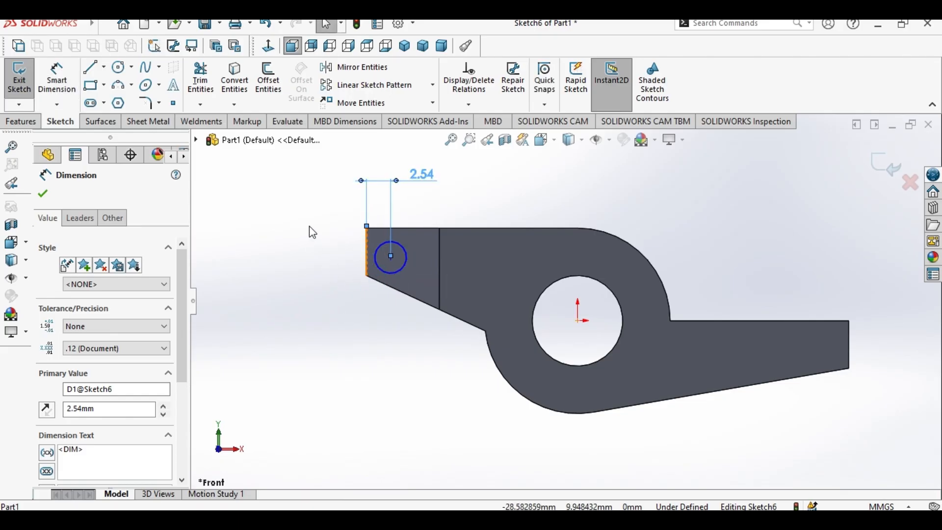
pyautogui.rightClick(327, 225)
pyautogui.click(245, 296)
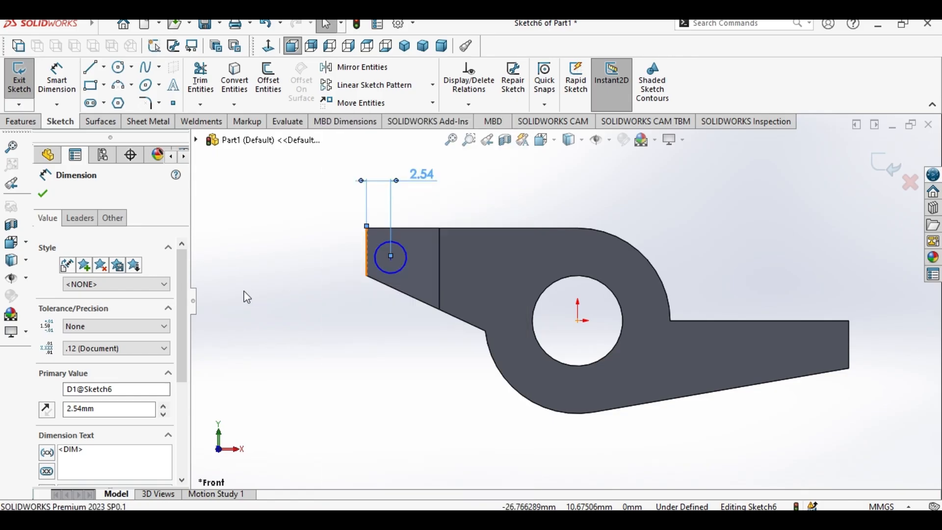
# Step: Dimension the circle's centre 2.5 mm vertically below the left arm's upper edge
pyautogui.click(57, 79)
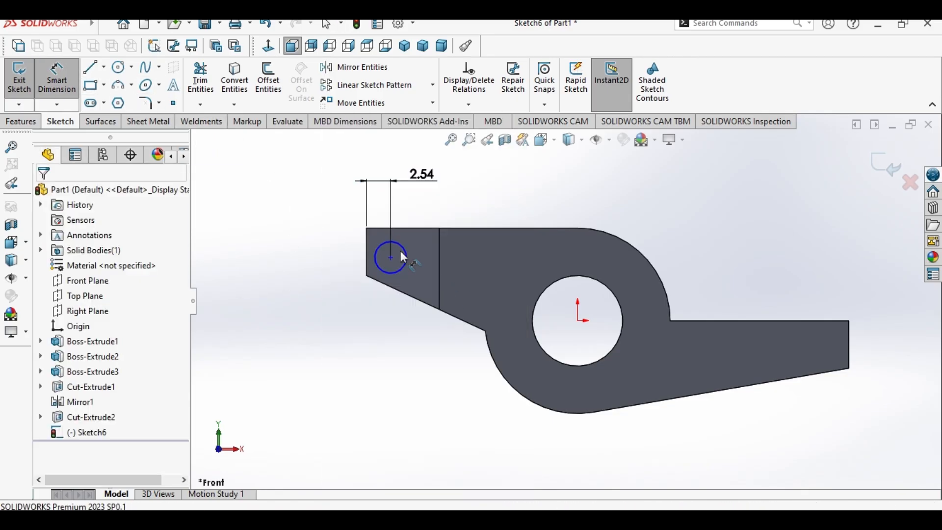
pyautogui.scroll(3, 325, 218)
pyautogui.click(440, 287)
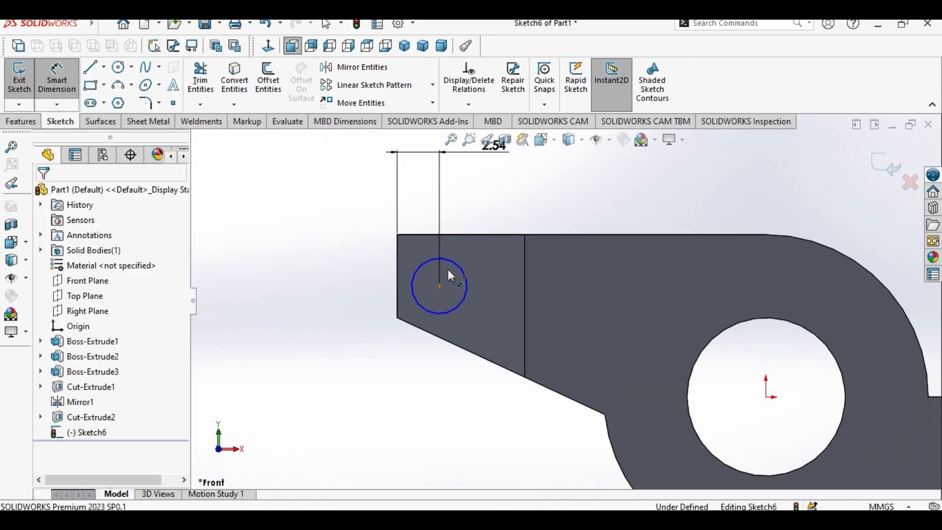
pyautogui.click(457, 234)
pyautogui.click(336, 200)
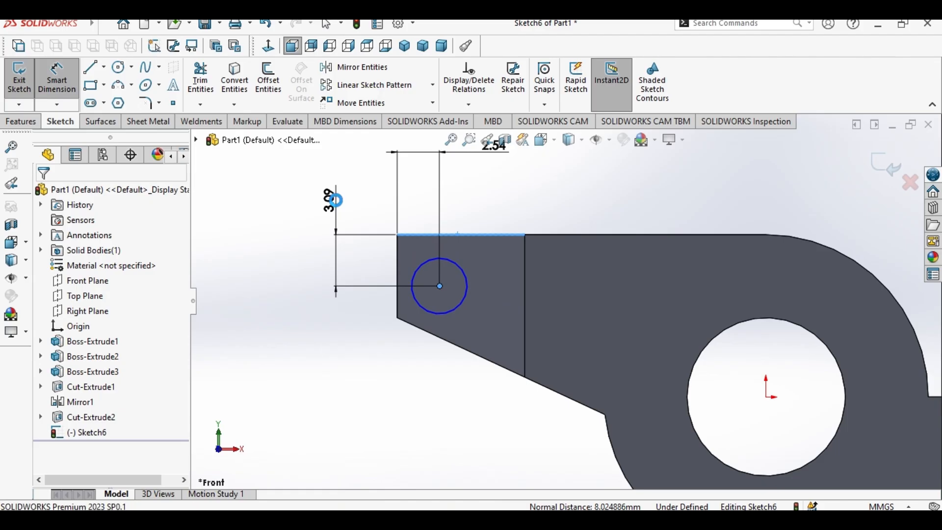
pyautogui.write('2')
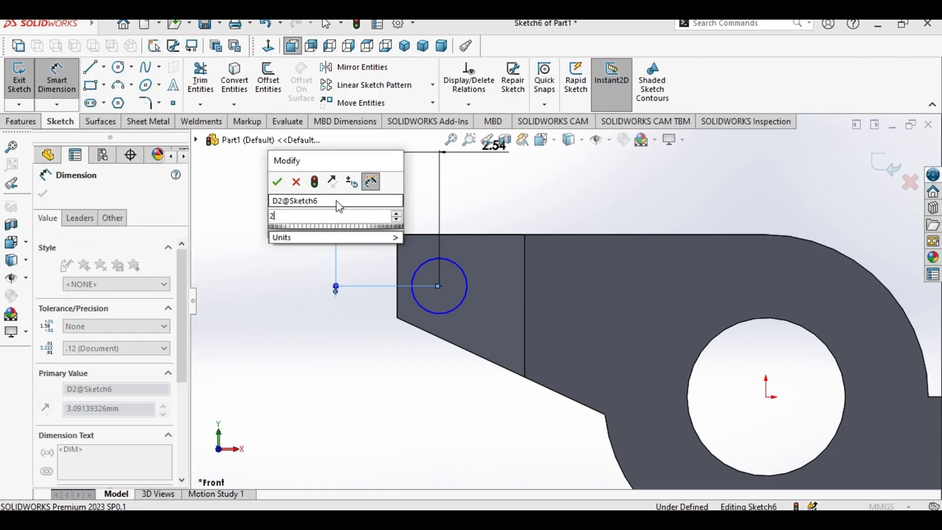
pyautogui.write('.5')
pyautogui.press('Return')
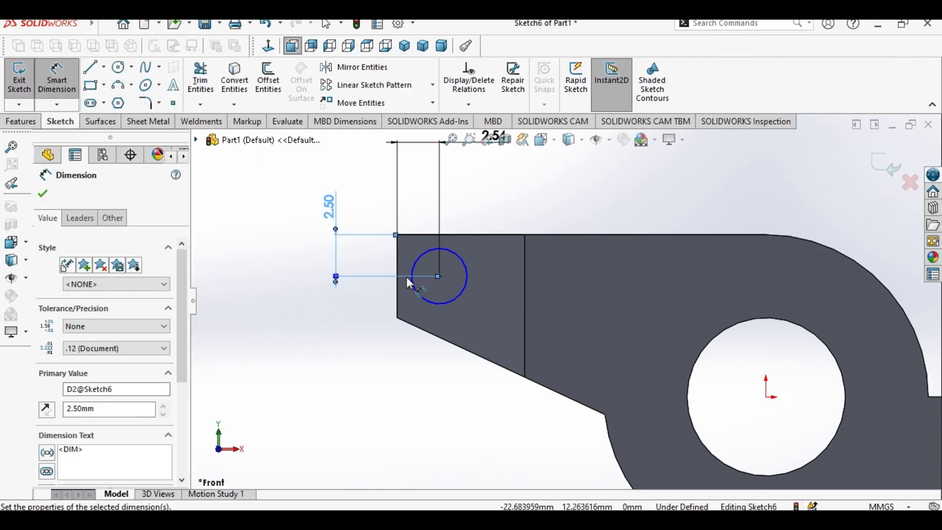
# Step: Check the hole size in s2.jpeg, then set the circle's diameter to 3.18 mm in SOLIDWORKS
pyautogui.hotkey('alt', 'Tab')
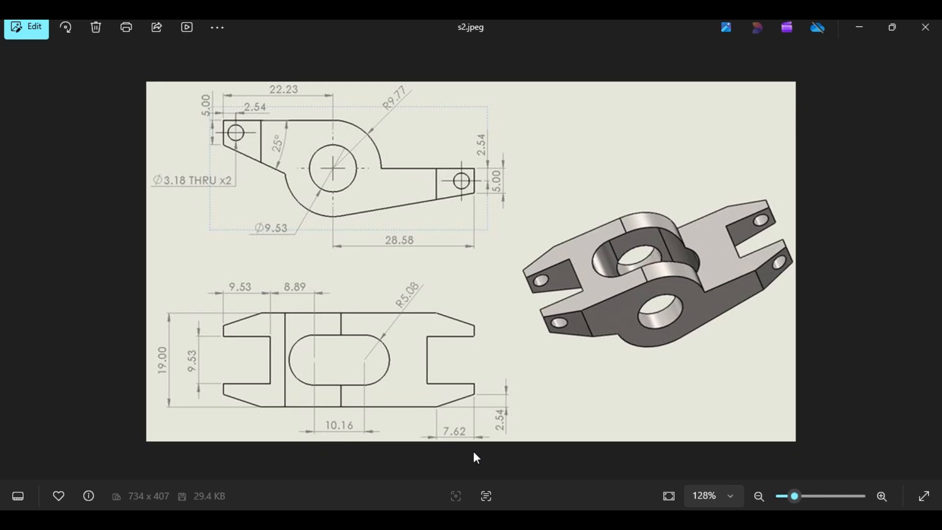
pyautogui.hotkey('alt', 'Tab')
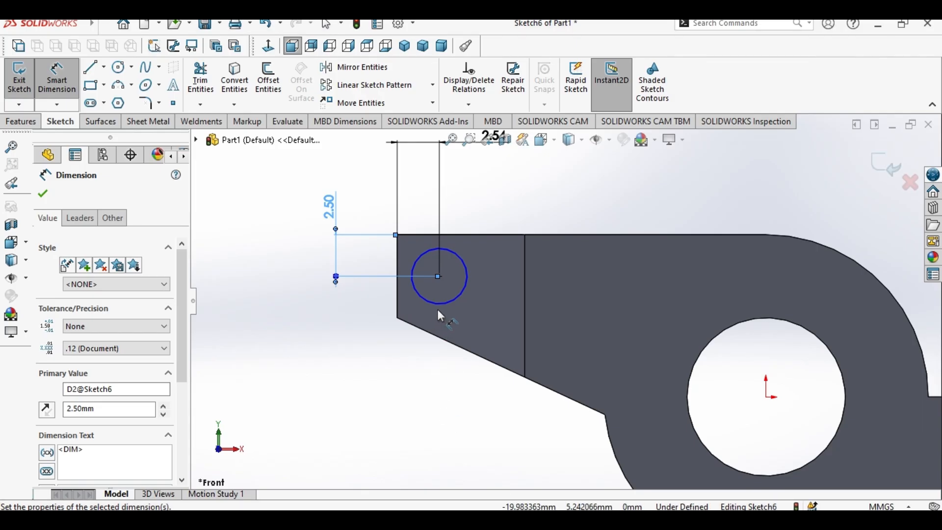
pyautogui.click(441, 305)
pyautogui.click(363, 351)
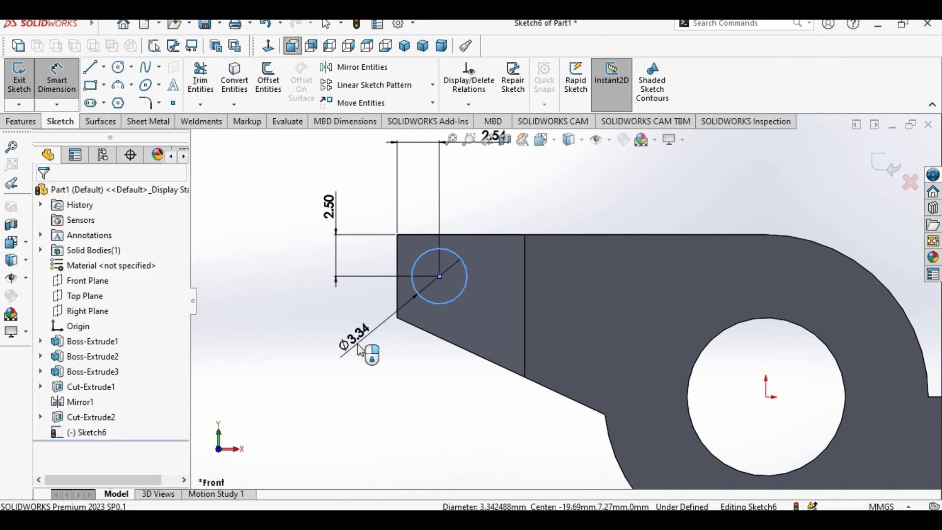
pyautogui.write('3.18')
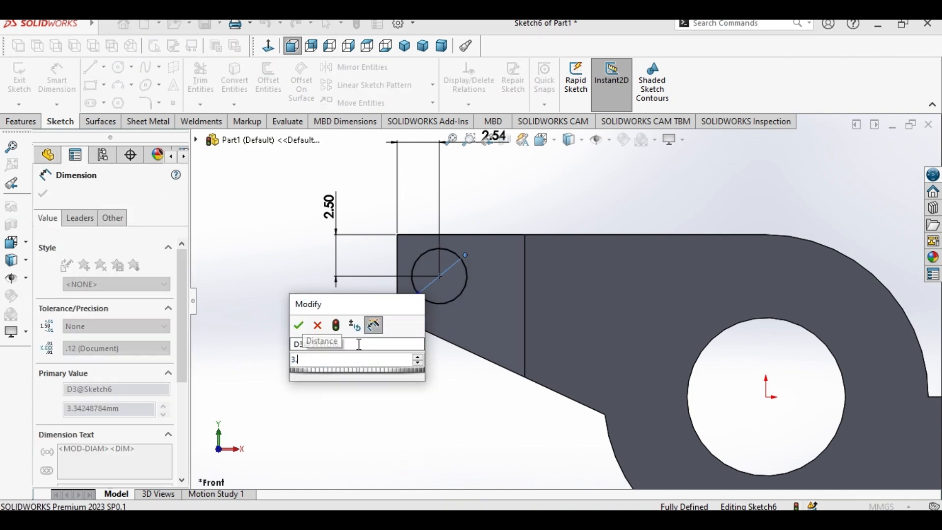
pyautogui.click(300, 326)
pyautogui.click(313, 289)
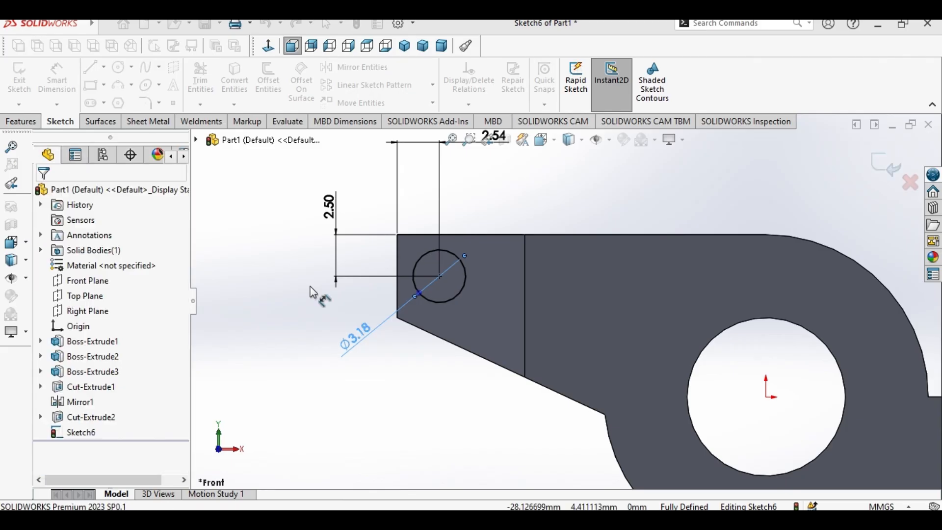
# Step: Cut the 3.18 mm circle through both prongs of the left arm with a 300 mm Mid Plane extruded cut
pyautogui.press('z')
pyautogui.rightClick(385, 196)
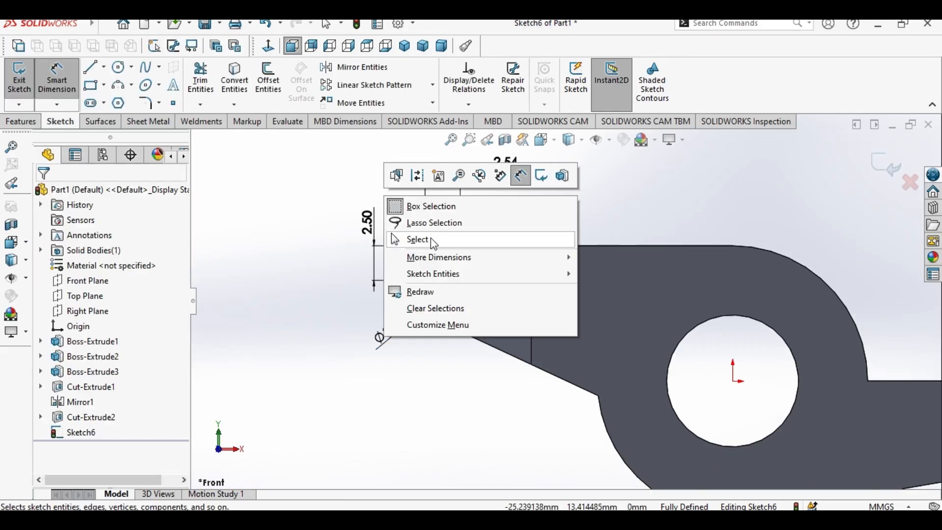
pyautogui.click(418, 240)
pyautogui.hotkey('ctrl', '7')
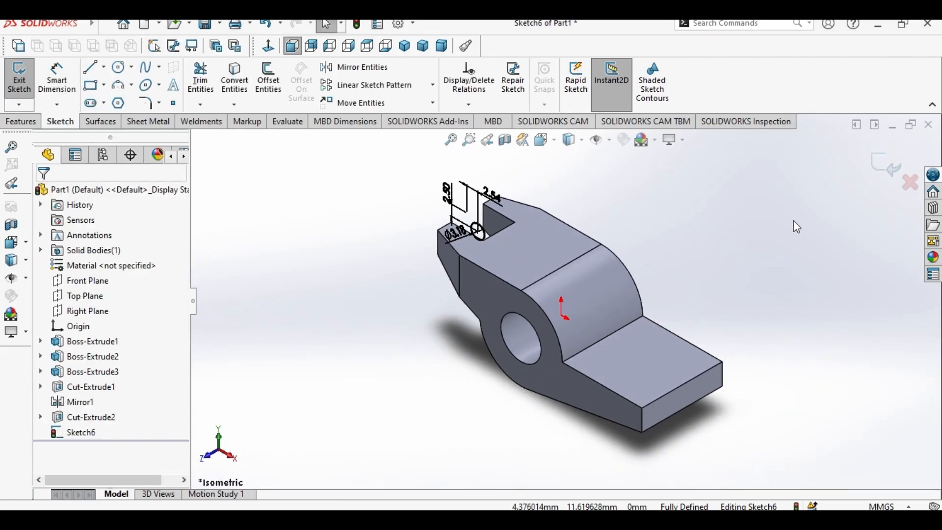
pyautogui.scroll(-3, 520, 185)
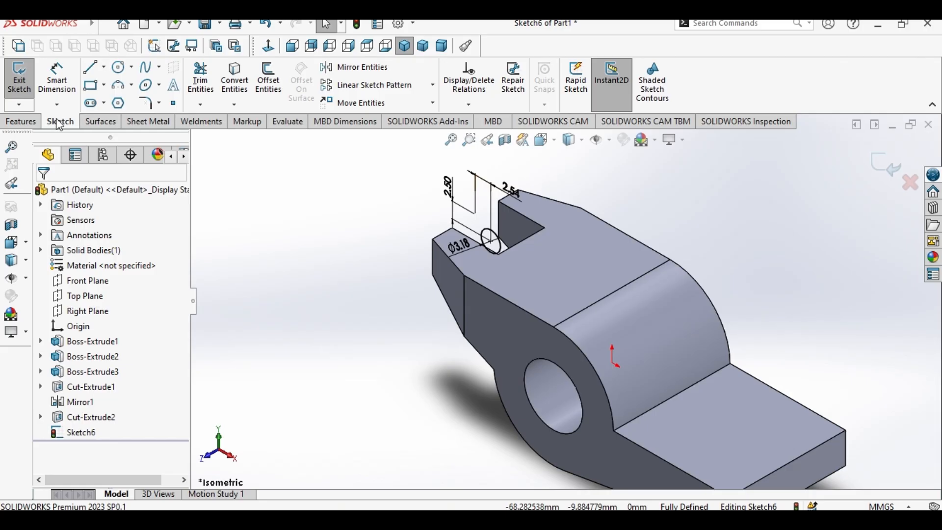
pyautogui.click(33, 124)
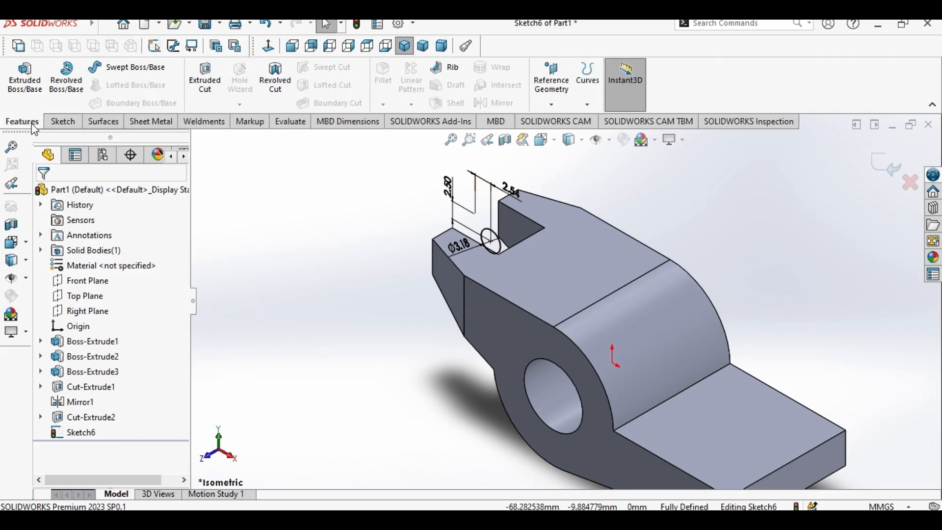
pyautogui.click(205, 79)
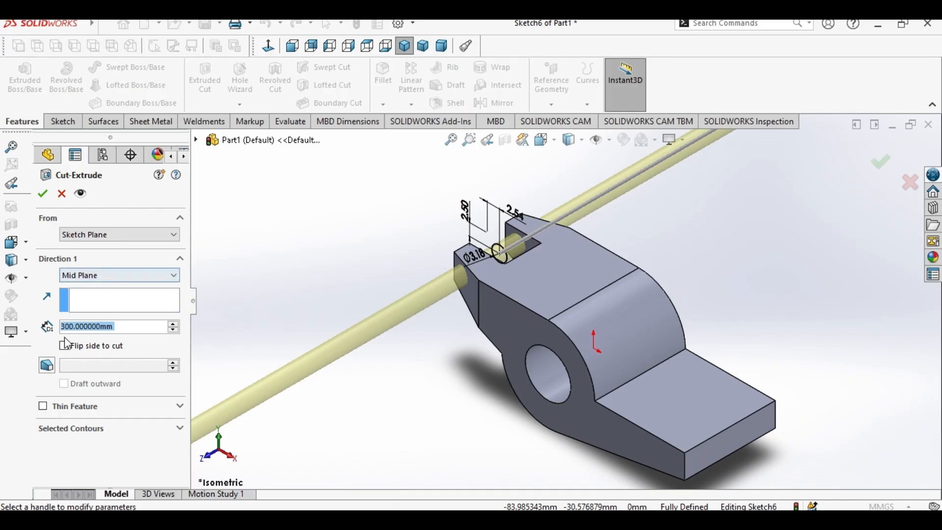
pyautogui.click(43, 194)
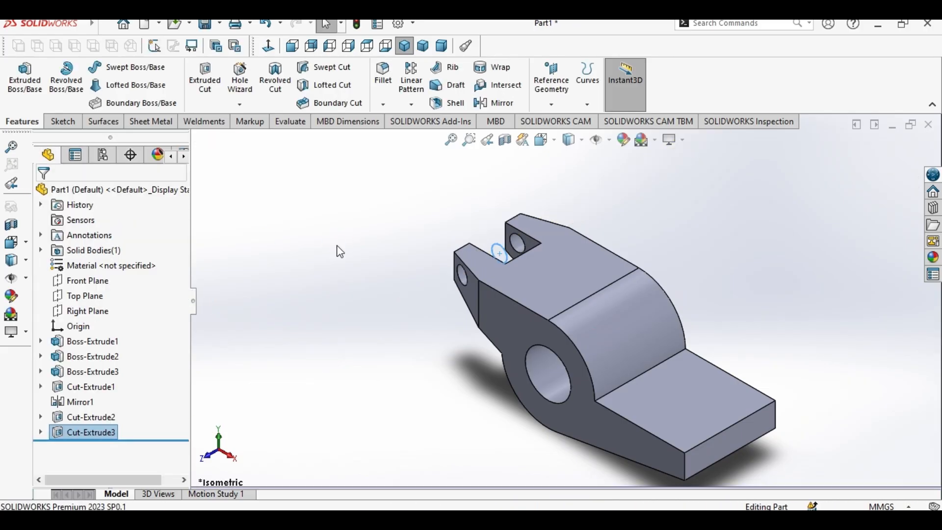
pyautogui.scroll(1, 471, 316)
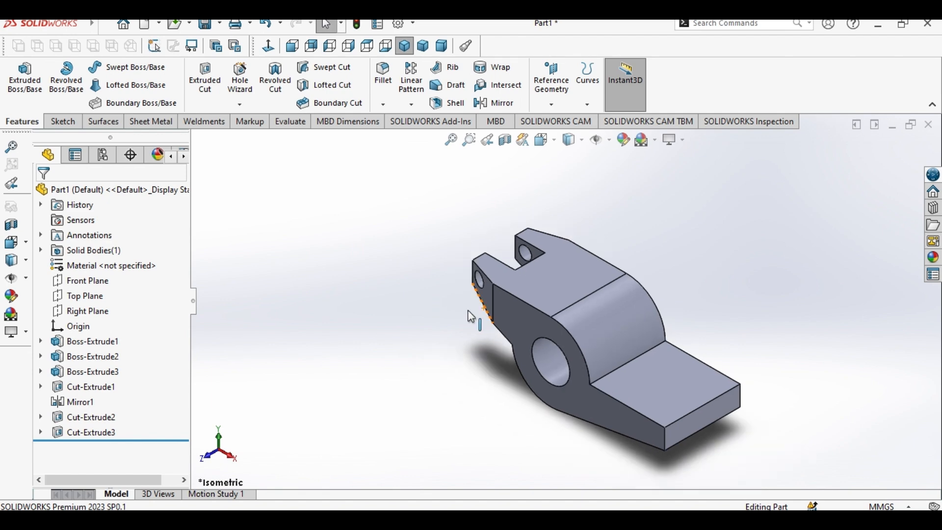
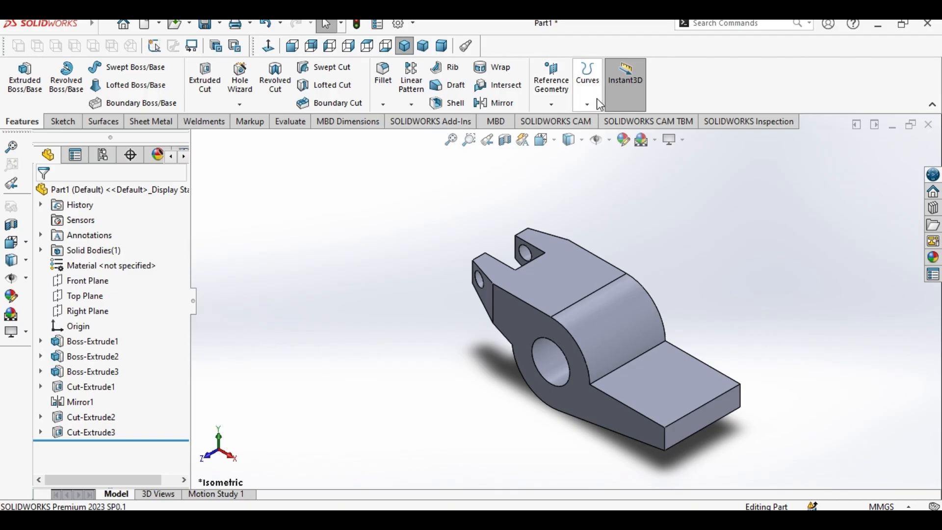
# Step: Create a reference plane at 0 mm offset from the right arm's end face
pyautogui.click(556, 99)
pyautogui.click(564, 122)
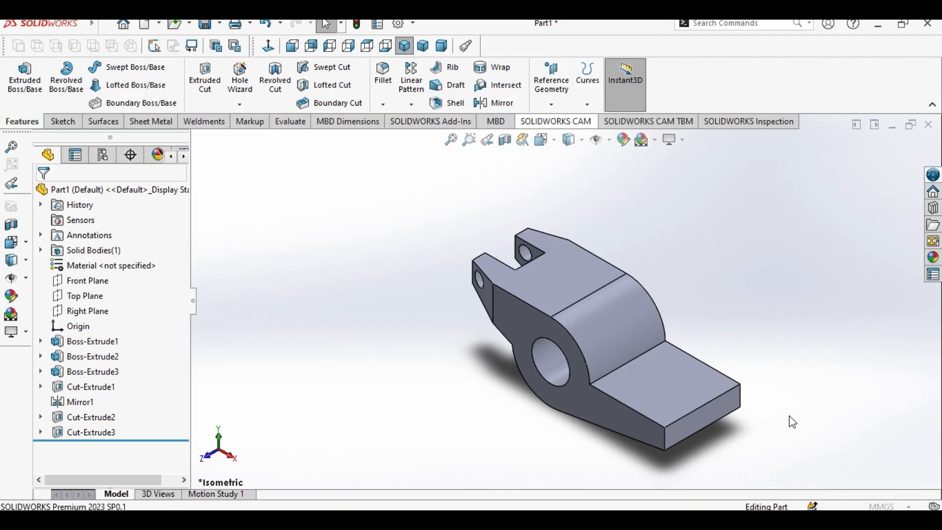
pyautogui.click(718, 409)
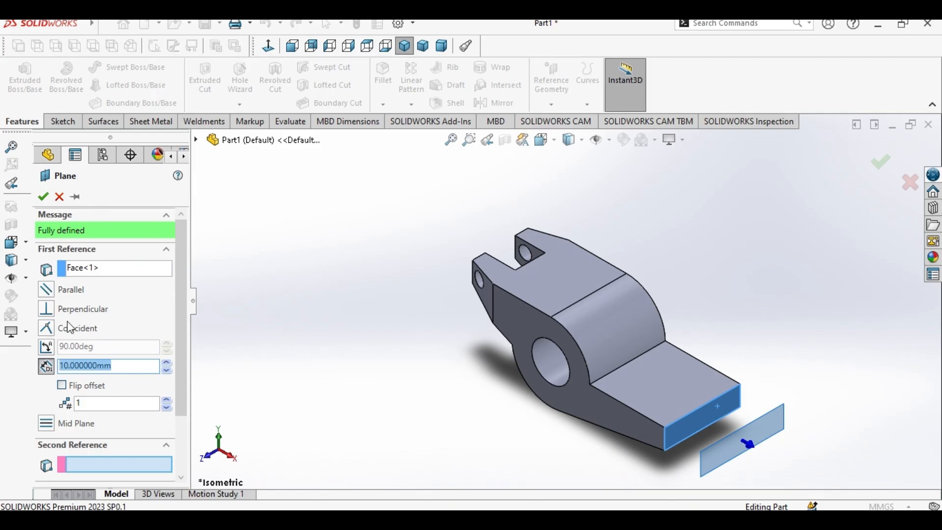
pyautogui.write('0')
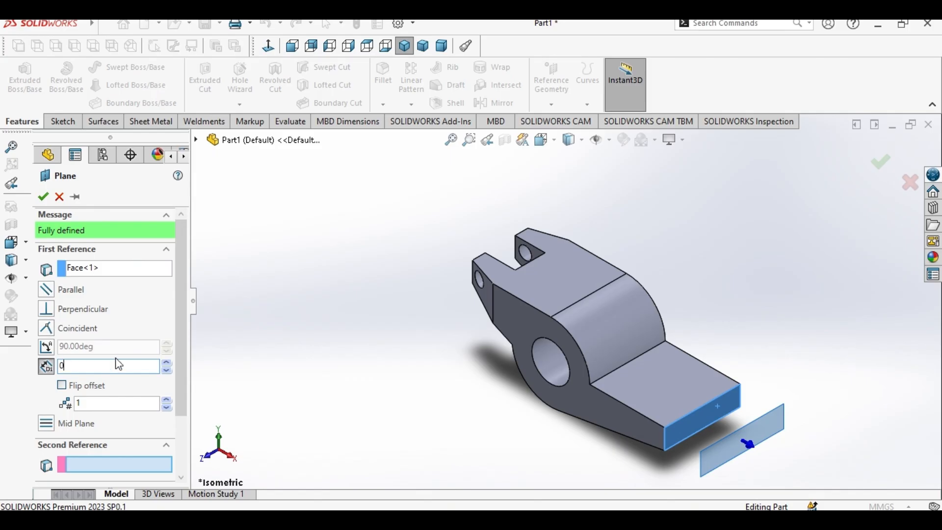
pyautogui.click(43, 196)
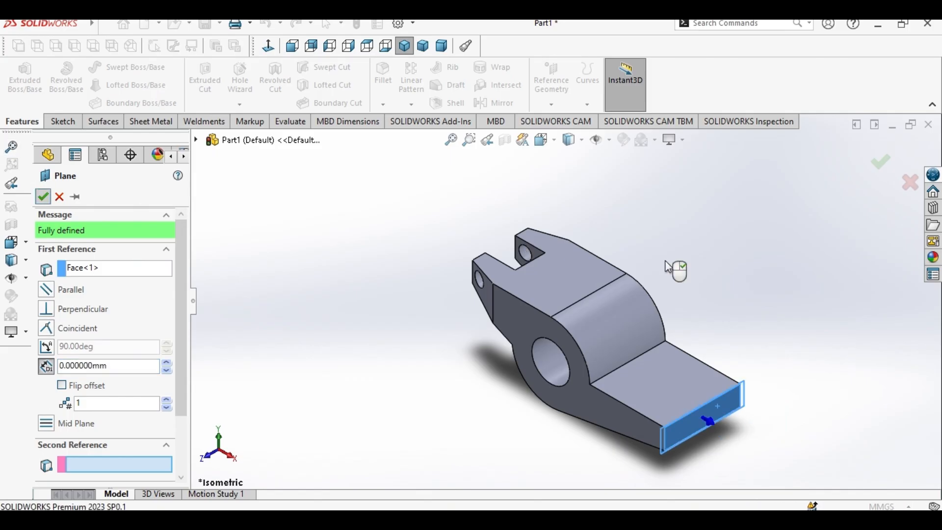
# Step: Create a reference plane at 0 mm offset from the end face of the left arm's rear prong
pyautogui.rightClick(699, 251)
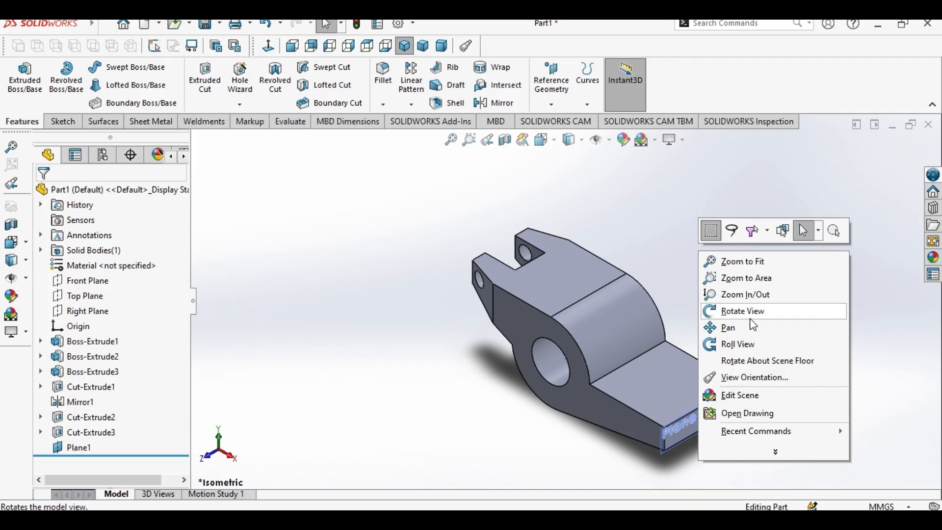
pyautogui.click(753, 310)
pyautogui.moveTo(440, 288); pyautogui.dragTo(522, 403)
pyautogui.rightClick(447, 203)
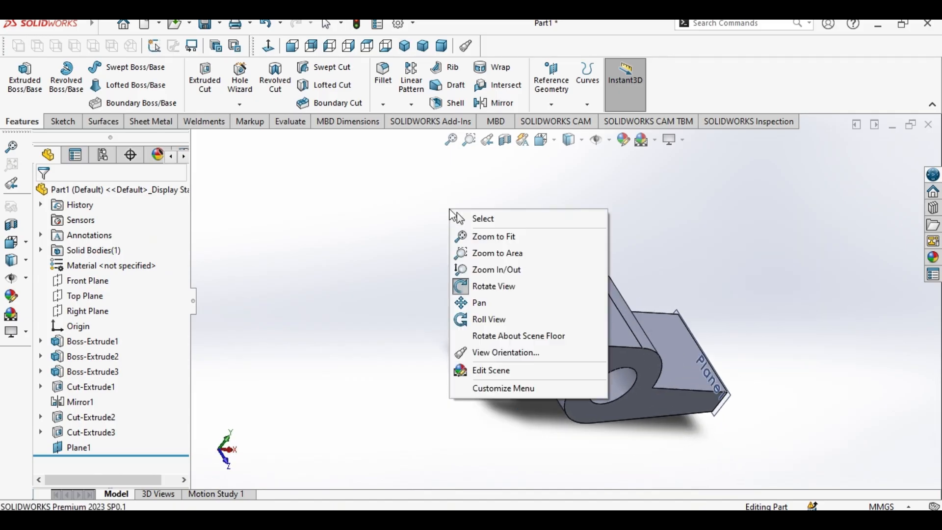
pyautogui.click(483, 218)
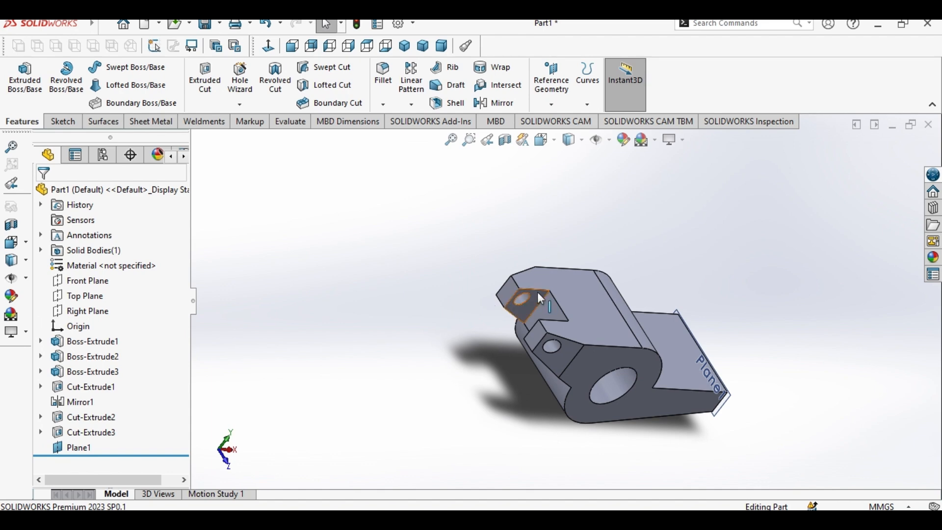
pyautogui.scroll(-2, 530, 287)
pyautogui.click(552, 105)
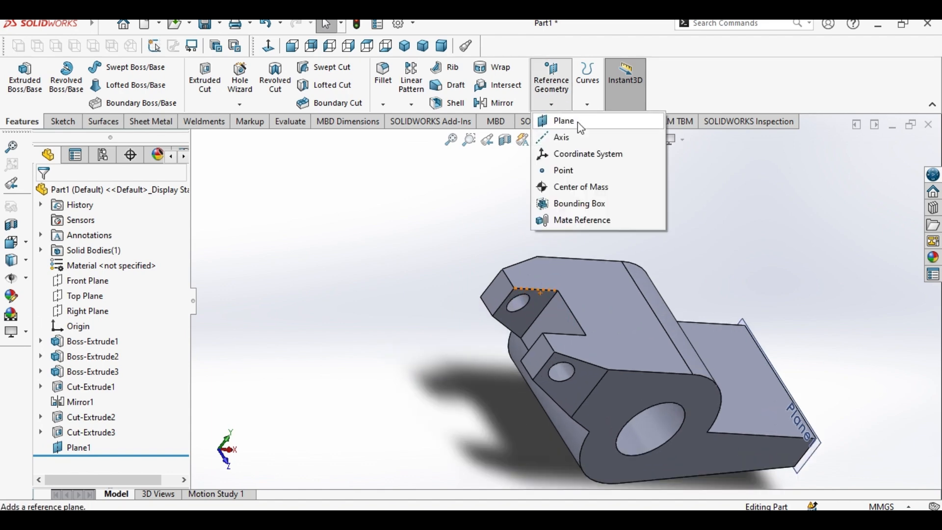
pyautogui.click(561, 120)
pyautogui.click(494, 294)
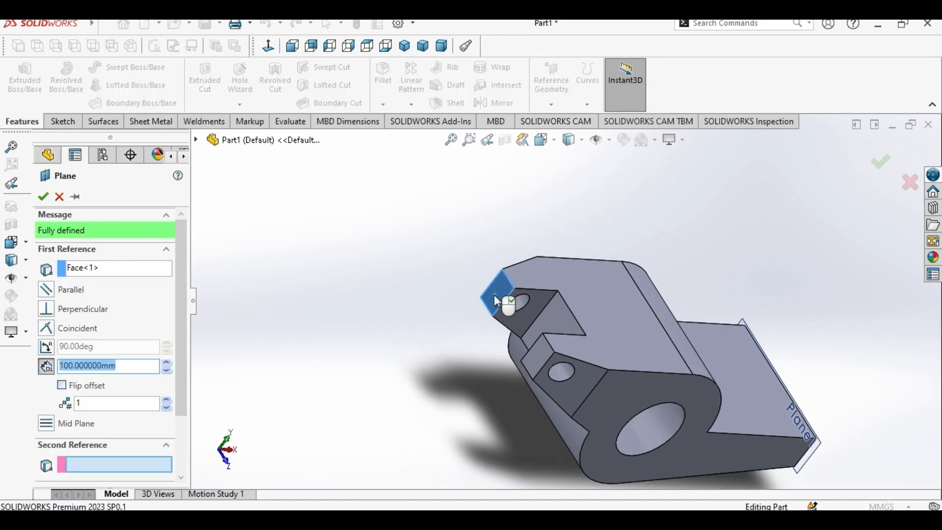
pyautogui.write('0')
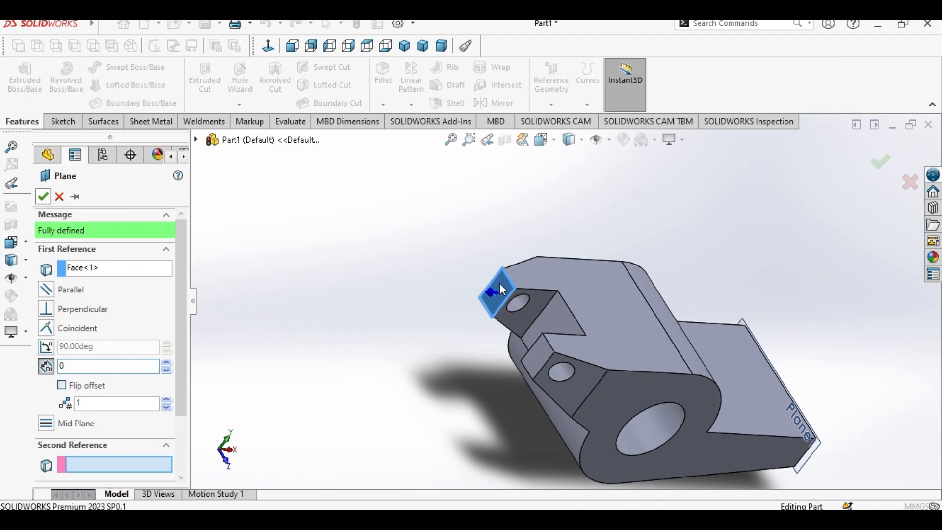
pyautogui.rightClick(417, 268)
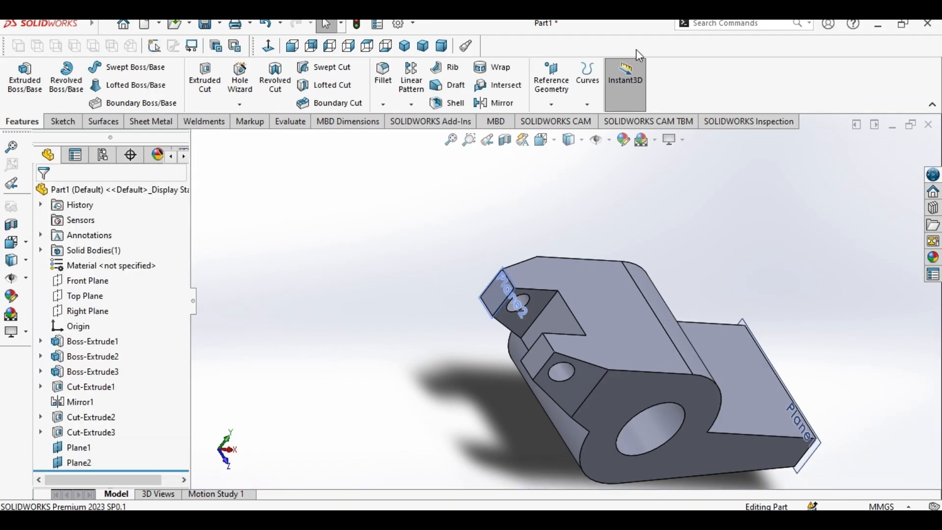
# Step: Create a mid plane between the reference planes on the right and left arm ends
pyautogui.click(554, 103)
pyautogui.click(614, 121)
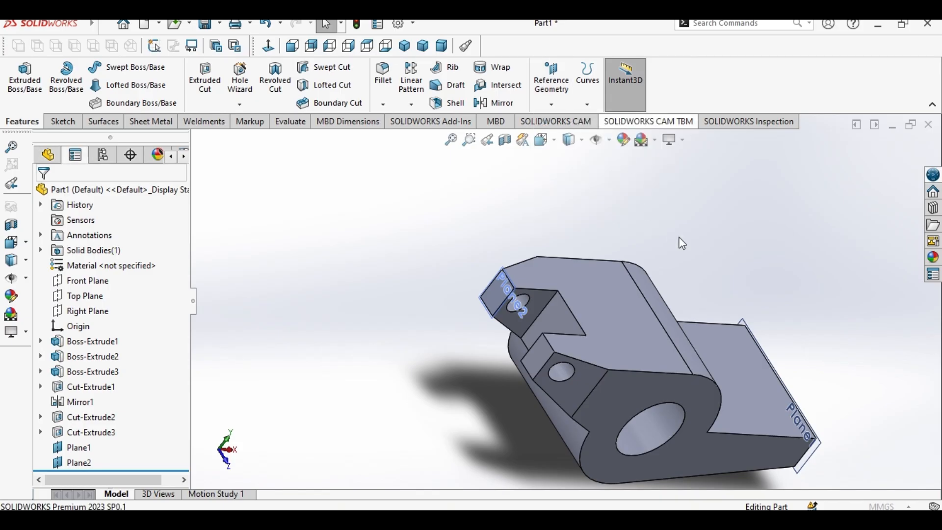
pyautogui.scroll(3, 683, 246)
pyautogui.scroll(-2, 710, 449)
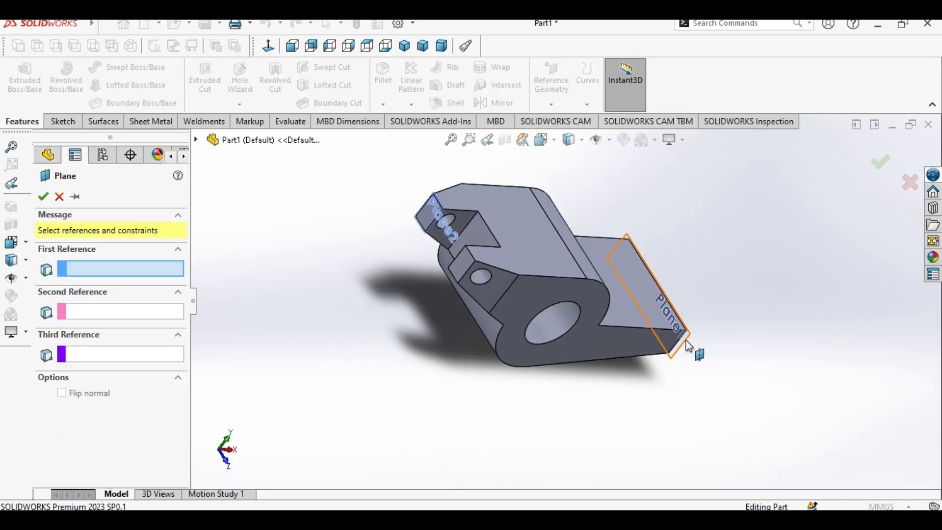
pyautogui.scroll(-2, 689, 346)
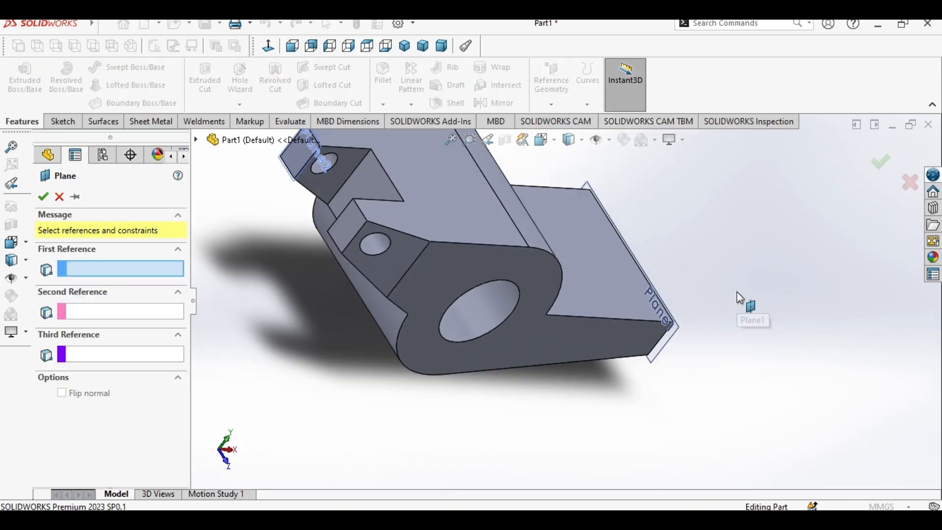
pyautogui.click(670, 337)
pyautogui.scroll(2, 670, 338)
pyautogui.scroll(-2, 353, 166)
pyautogui.scroll(-2, 496, 240)
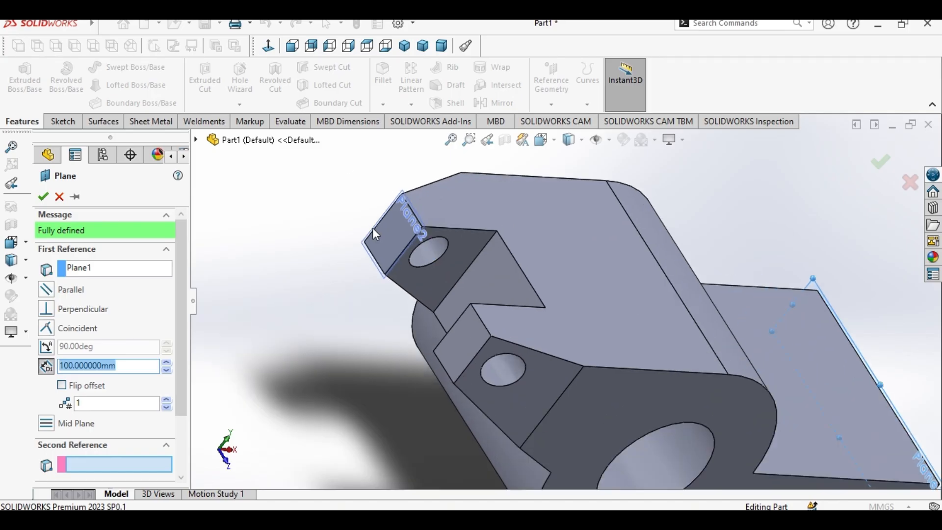
pyautogui.click(378, 270)
pyautogui.scroll(5, 430, 271)
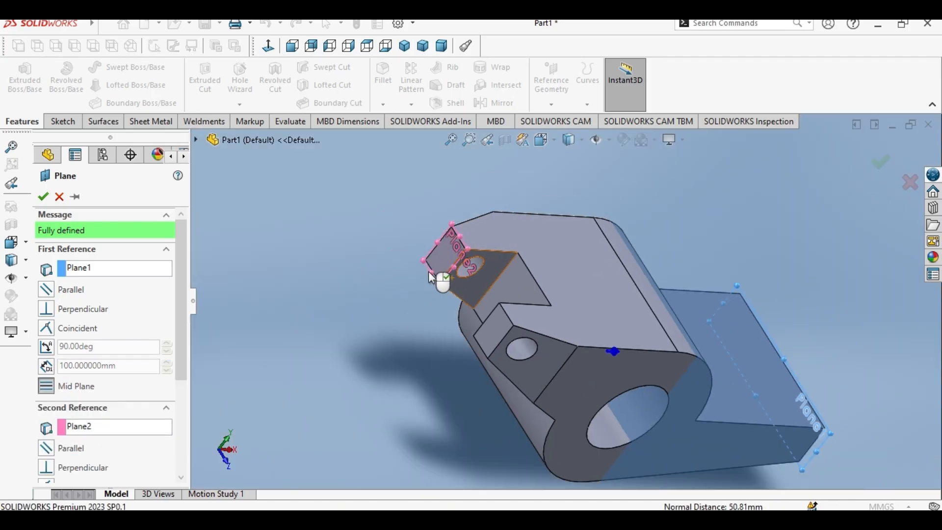
pyautogui.rightClick(703, 246)
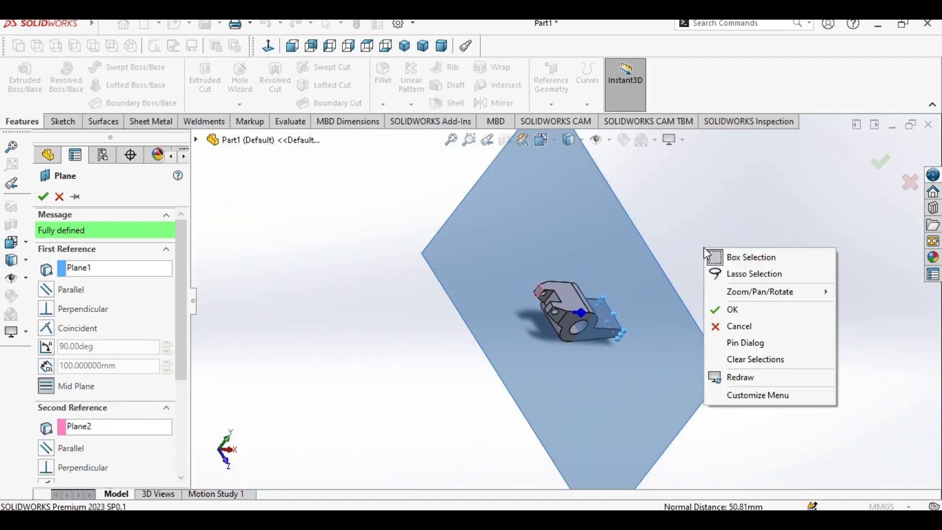
pyautogui.click(740, 307)
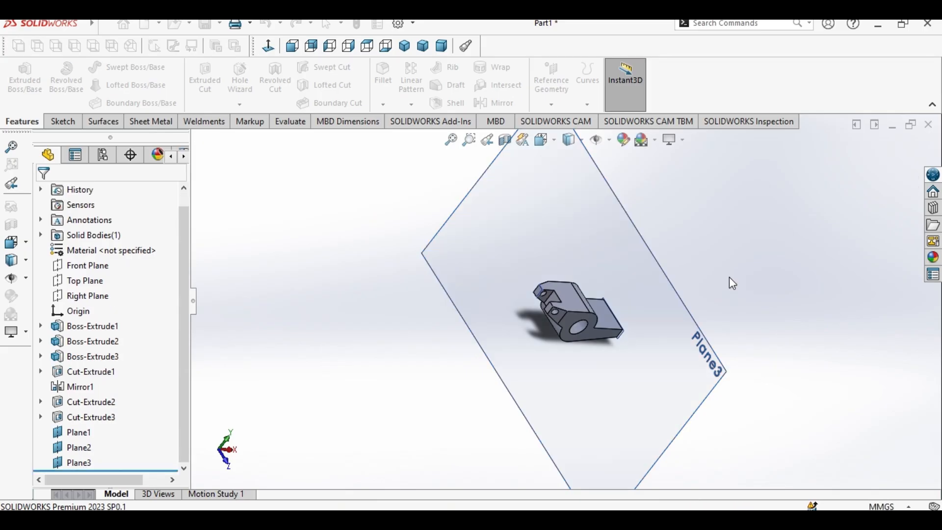
# Step: Mirror Cut-Extrude1, Mirror1, Cut-Extrude2 and Cut-Extrude3 about Plane3 onto the right arm
pyautogui.hotkey('ctrl', '5')
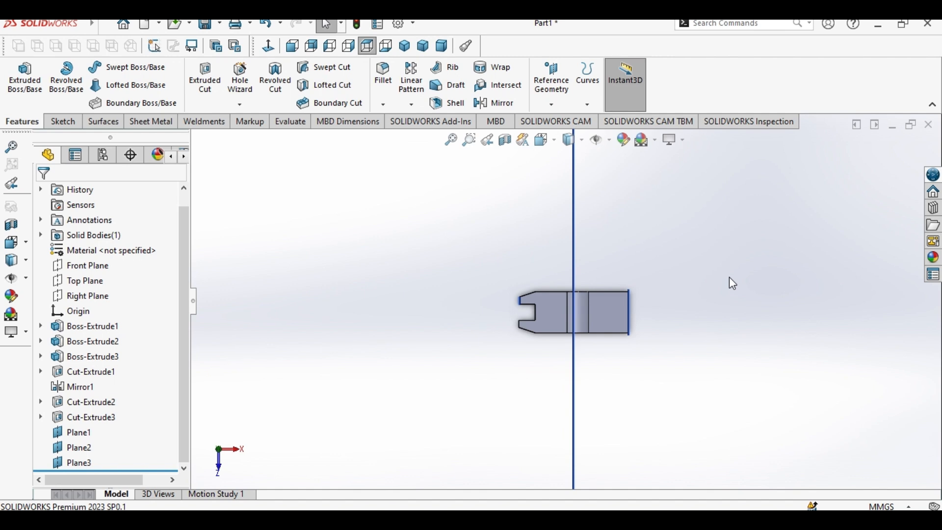
pyautogui.hotkey('ctrl', '7')
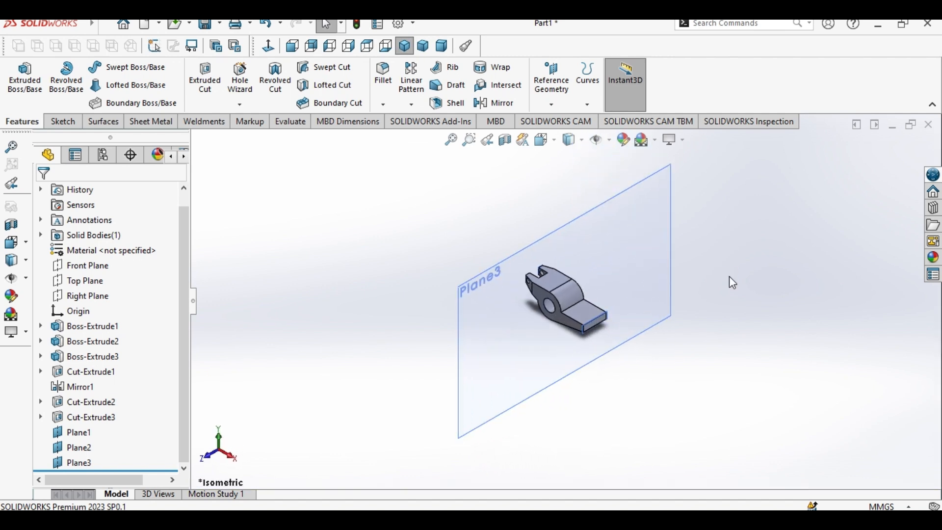
pyautogui.scroll(-3, 594, 209)
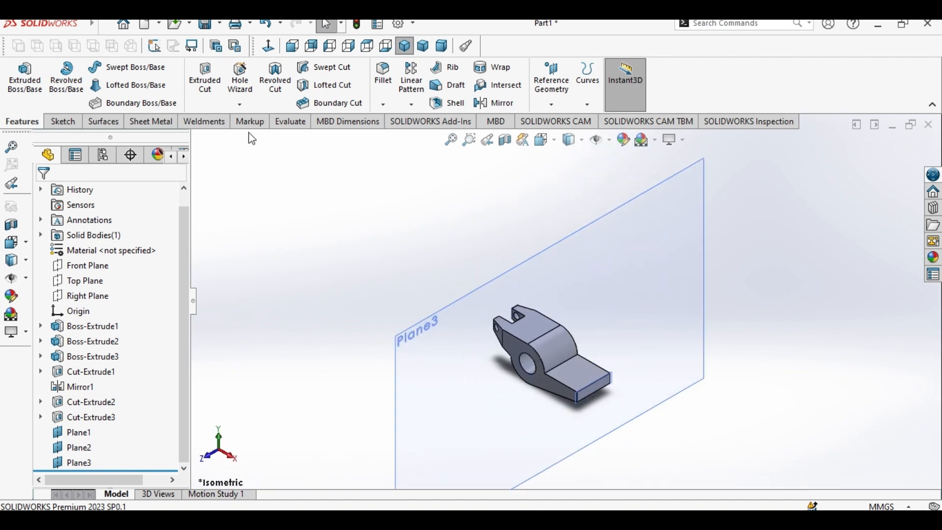
pyautogui.click(495, 103)
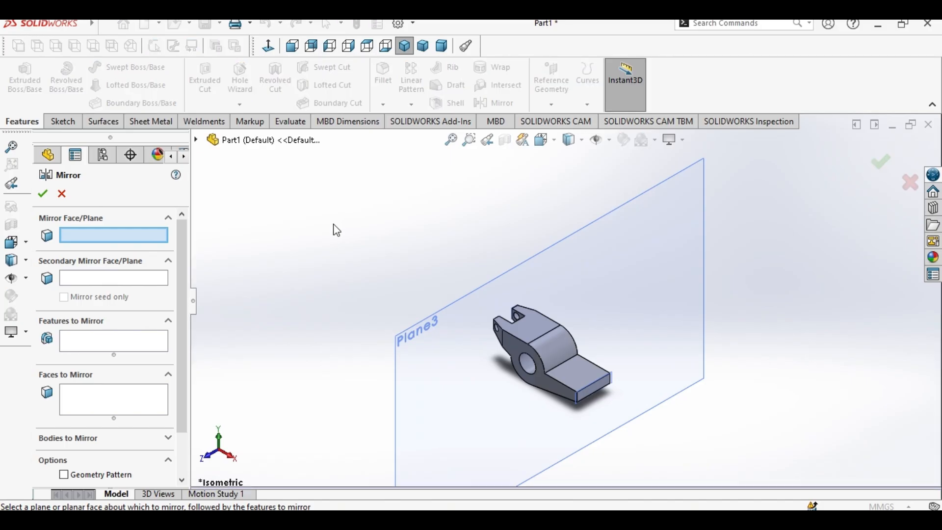
pyautogui.click(538, 271)
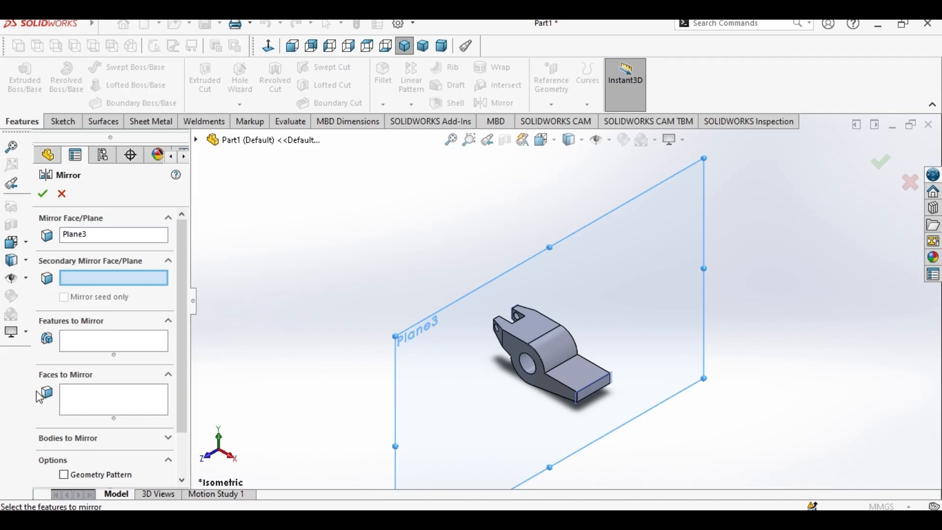
pyautogui.click(94, 347)
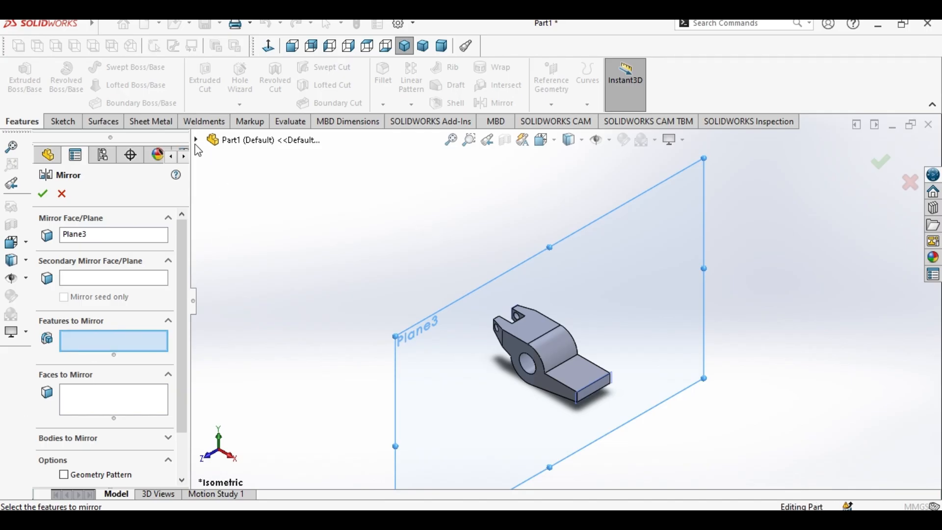
pyautogui.click(196, 140)
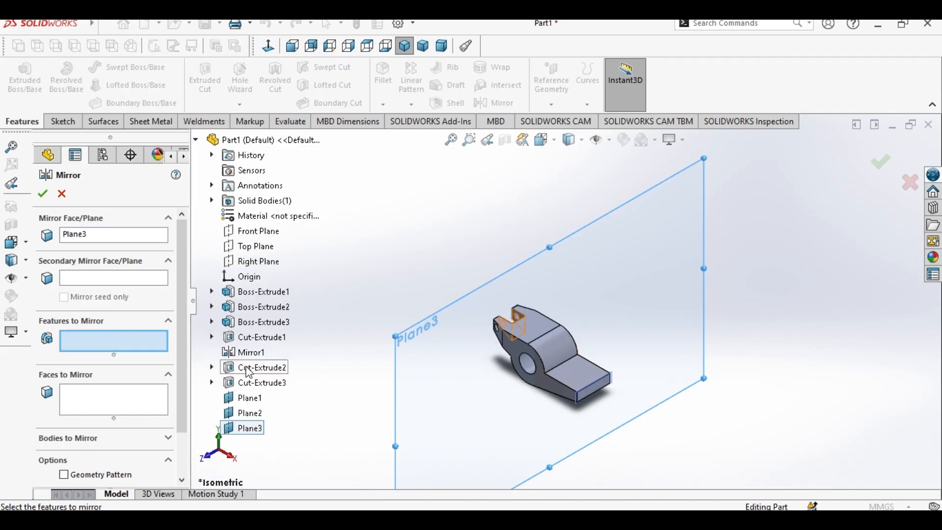
pyautogui.click(260, 337)
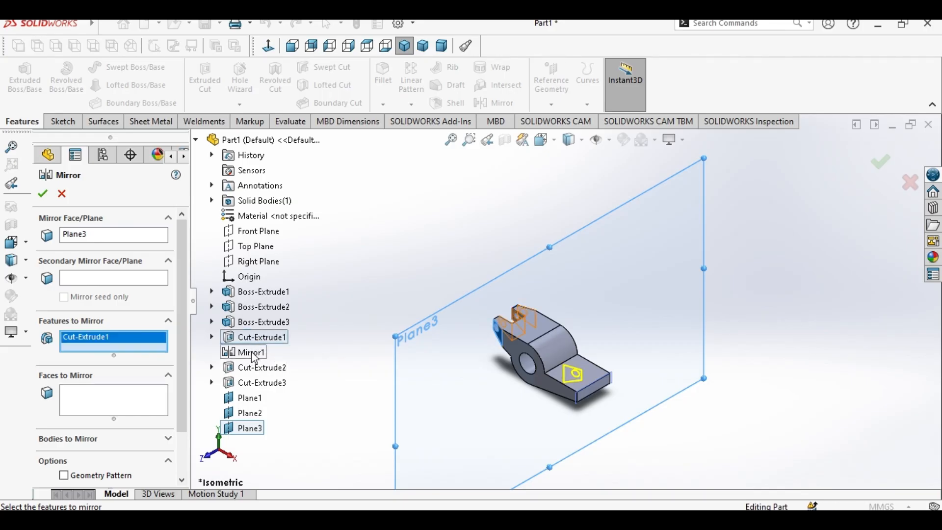
pyautogui.click(247, 352)
pyautogui.click(259, 369)
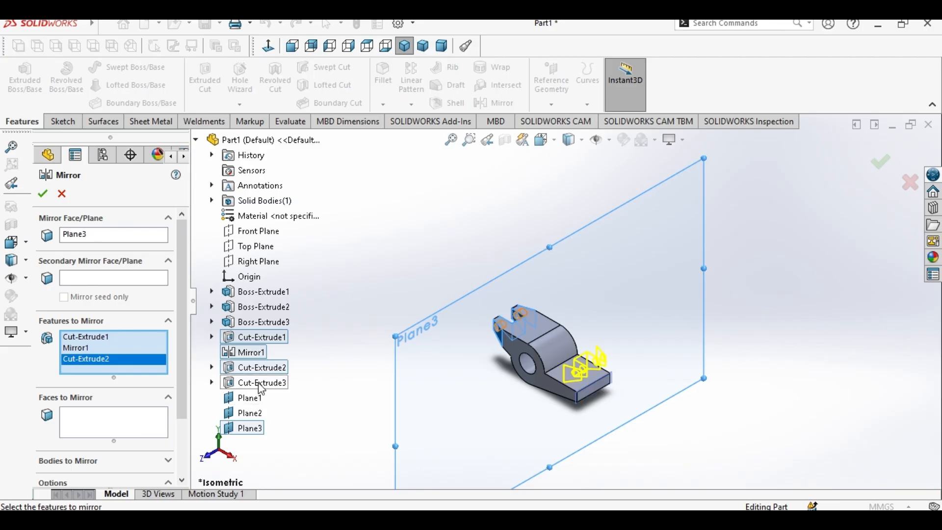
pyautogui.click(260, 383)
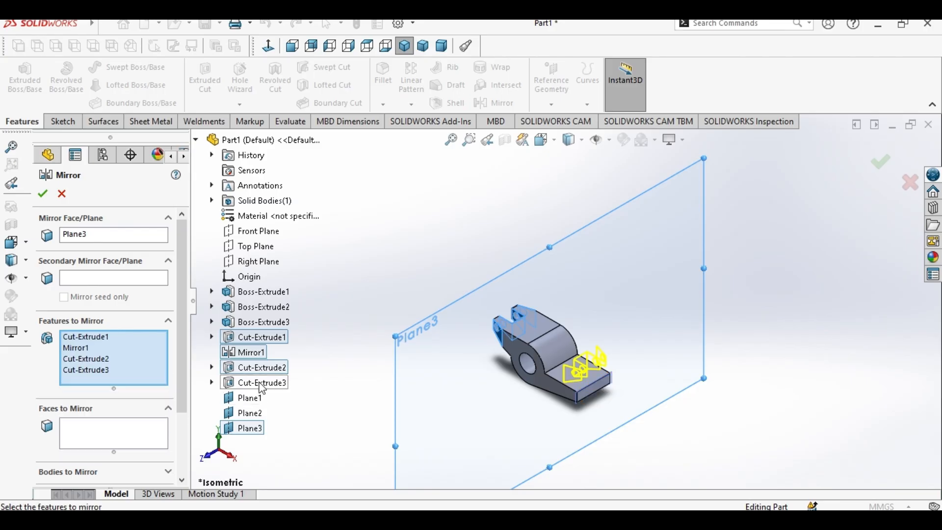
pyautogui.click(42, 194)
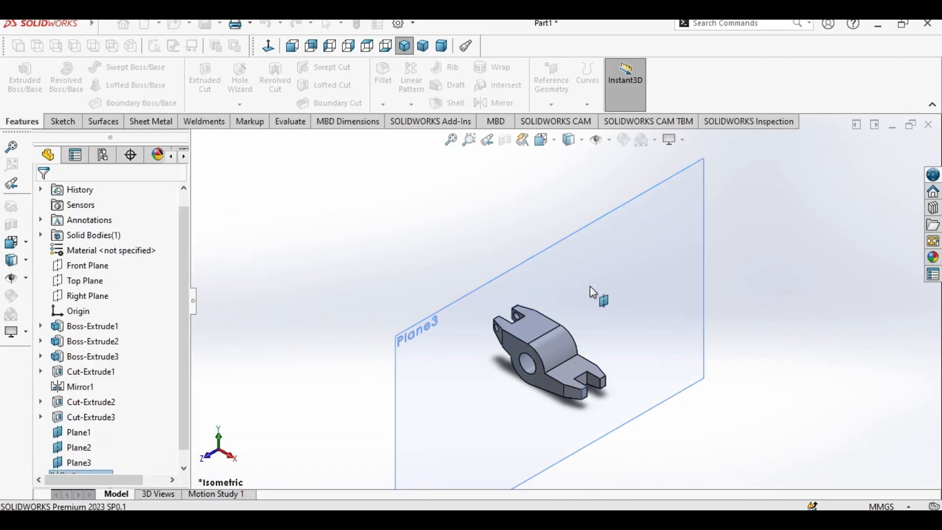
pyautogui.scroll(-3, 598, 369)
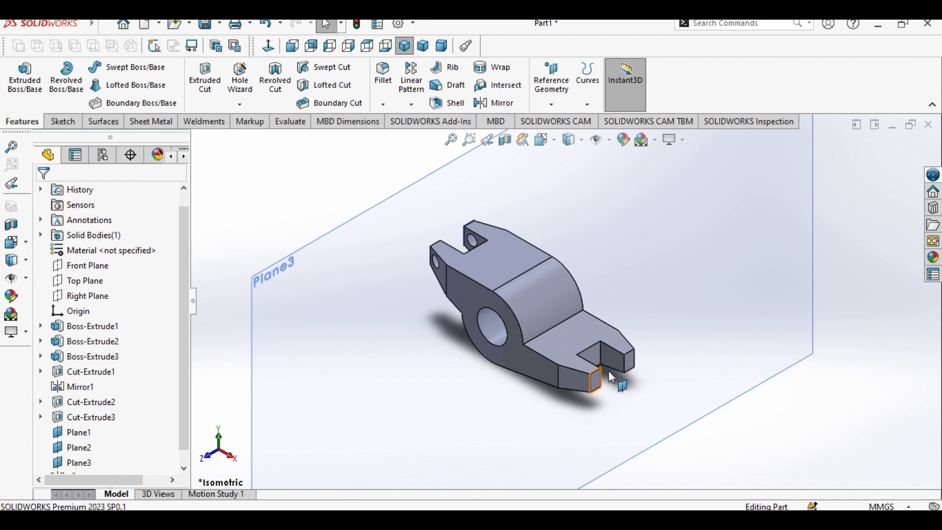
pyautogui.click(611, 377)
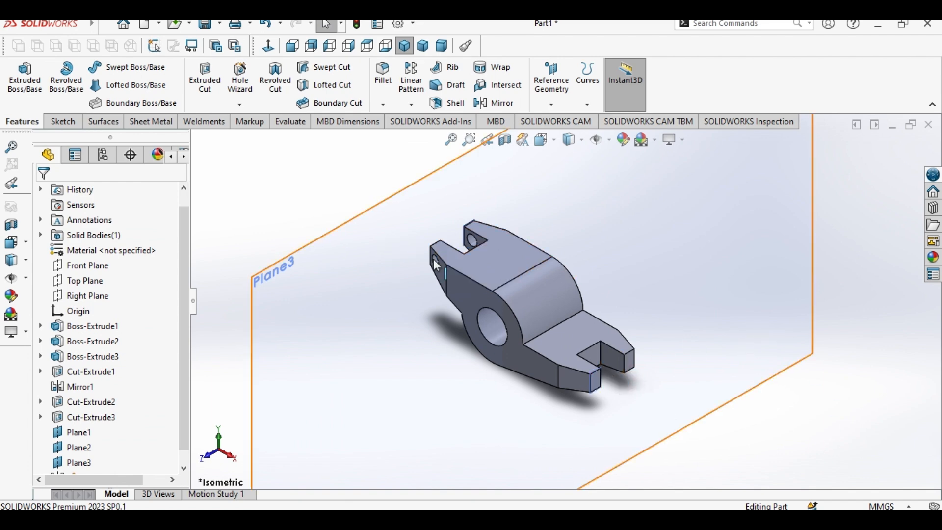
pyautogui.click(493, 103)
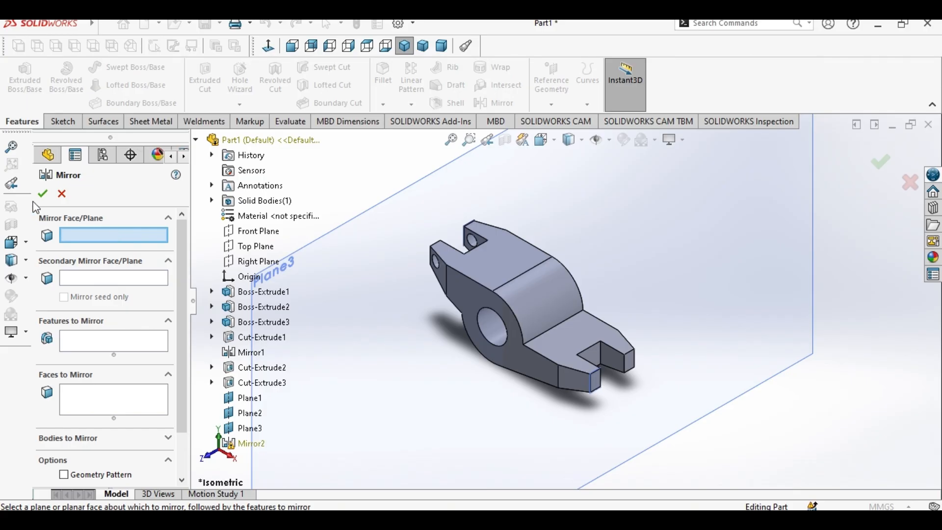
pyautogui.scroll(3, 581, 263)
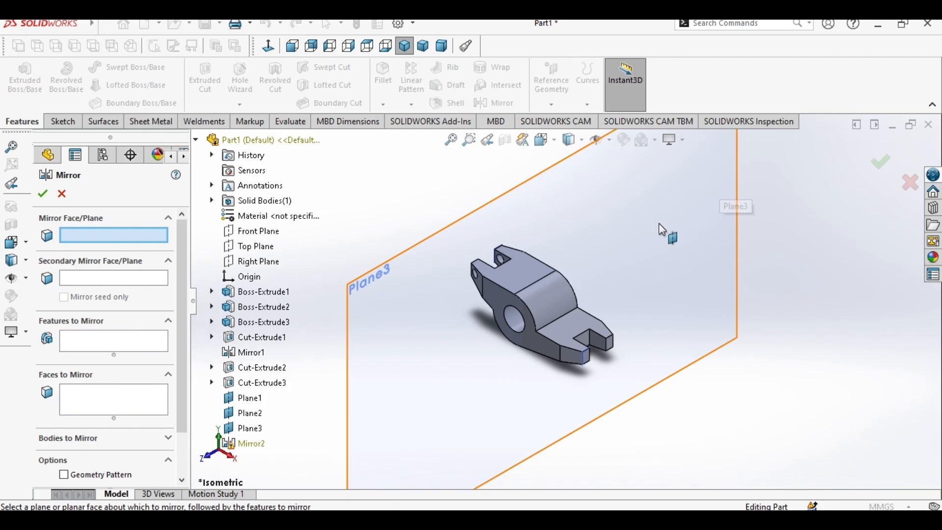
pyautogui.rightClick(811, 296)
pyautogui.click(834, 382)
pyautogui.rightClick(459, 221)
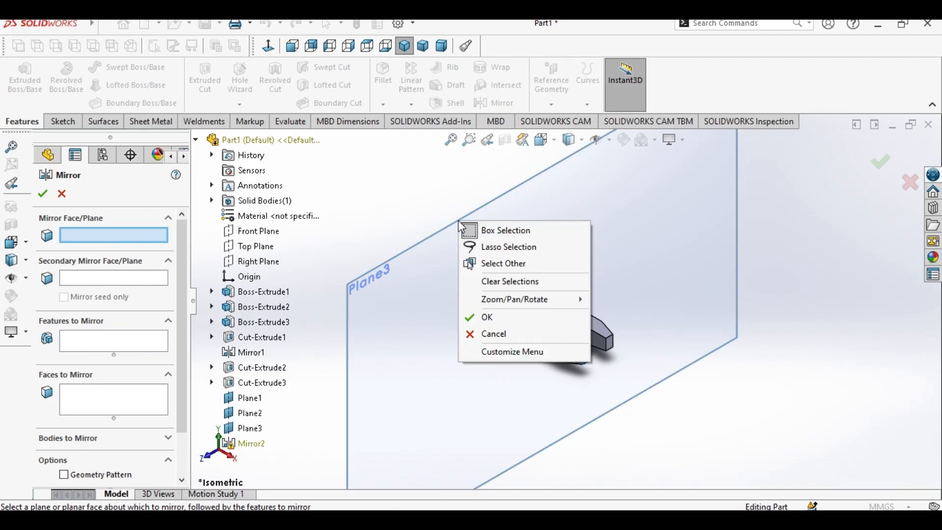
pyautogui.click(403, 225)
pyautogui.click(62, 193)
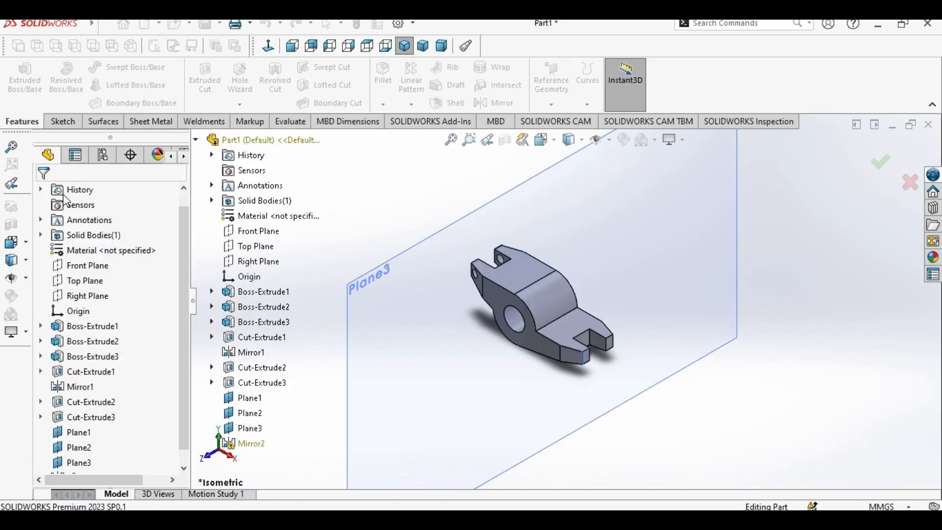
# Step: Hide Plane3, the mid plane between the two arm ends
pyautogui.rightClick(456, 237)
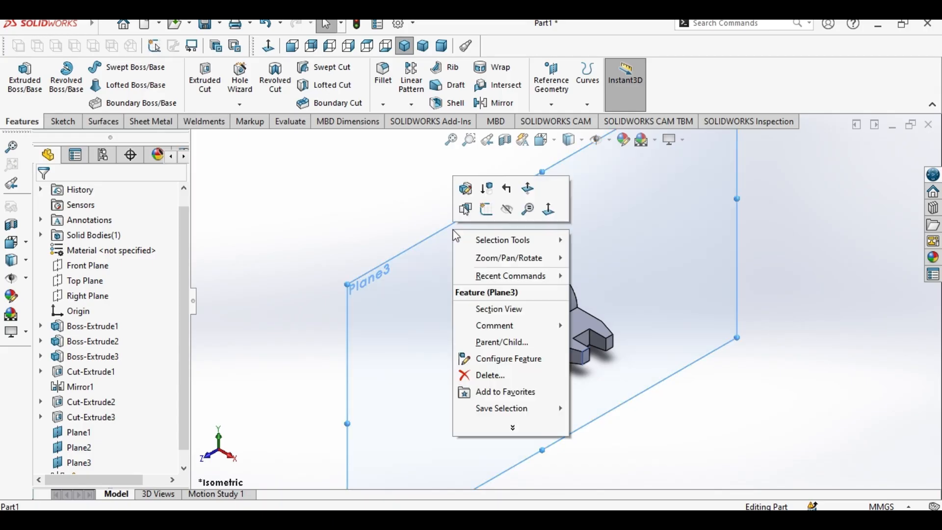
pyautogui.click(507, 209)
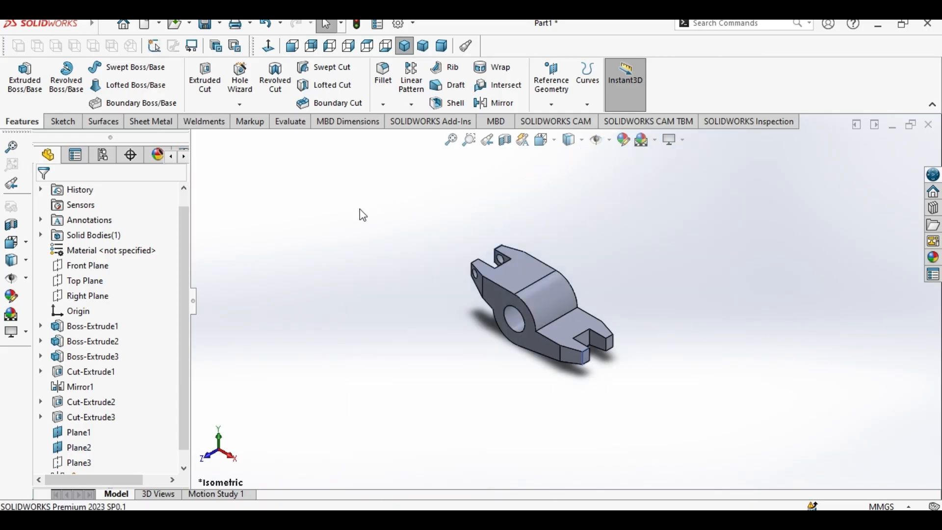
pyautogui.scroll(-3, 564, 258)
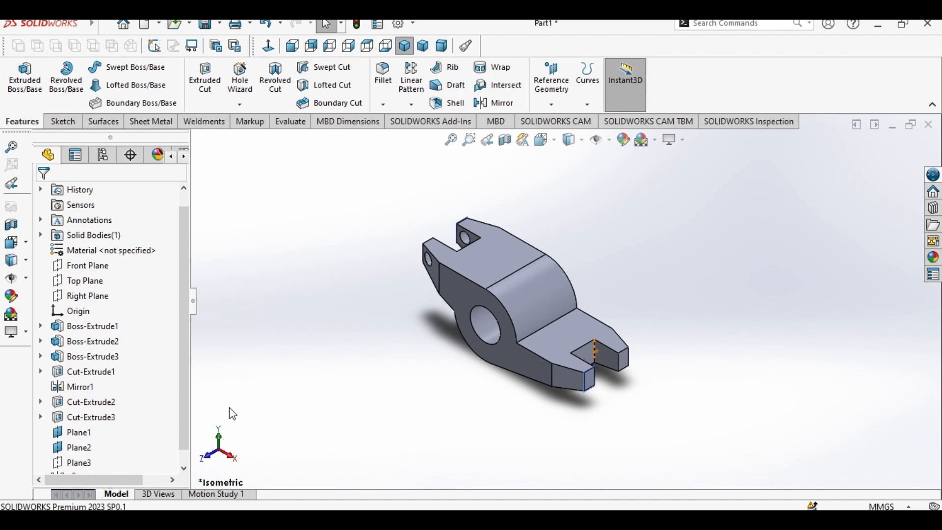
pyautogui.moveTo(183, 413); pyautogui.dragTo(185, 459)
pyautogui.rightClick(101, 465)
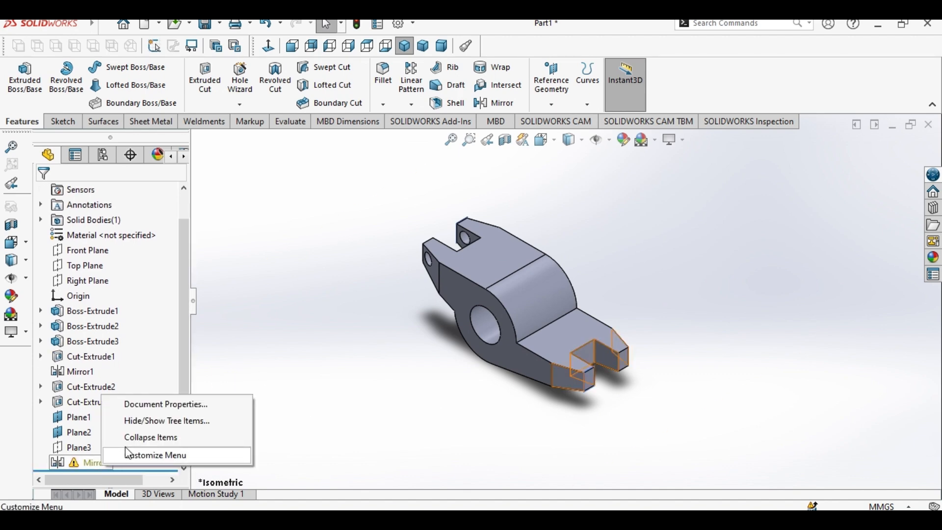
pyautogui.click(157, 422)
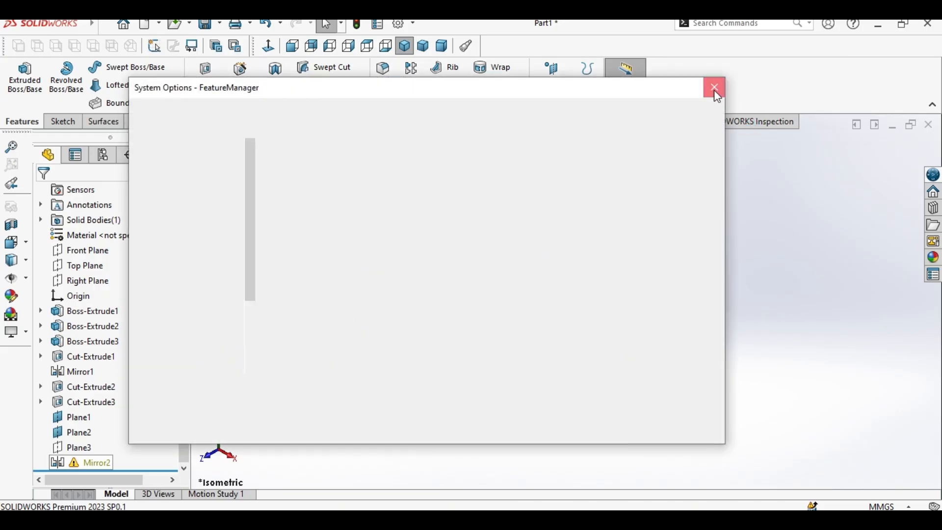
pyautogui.click(714, 90)
# Step: Hide Plane1, the reference plane on the right arm's end face
pyautogui.scroll(-5, 599, 381)
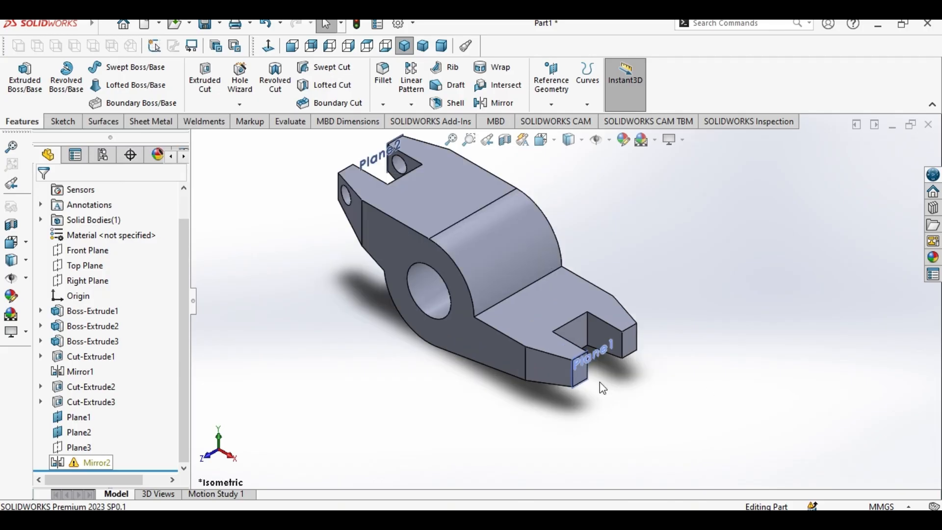
pyautogui.scroll(-3, 583, 331)
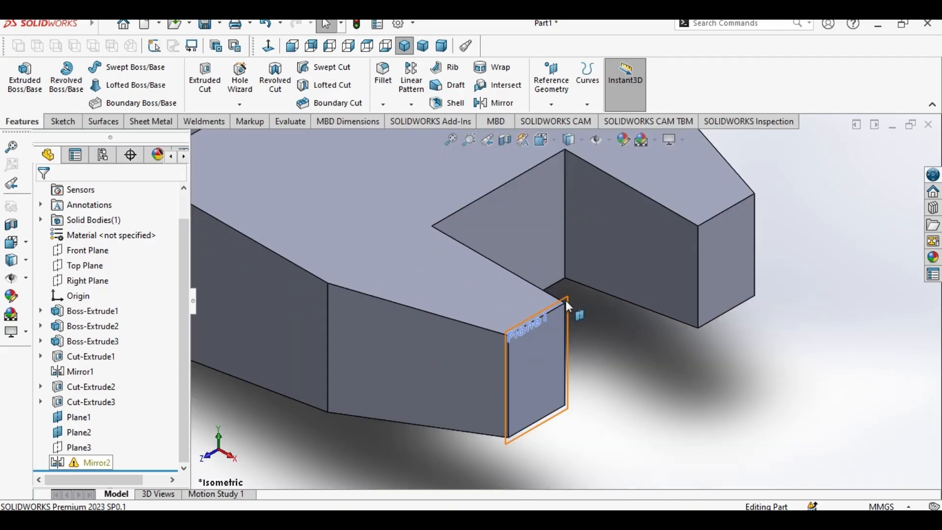
pyautogui.rightClick(565, 301)
pyautogui.click(618, 282)
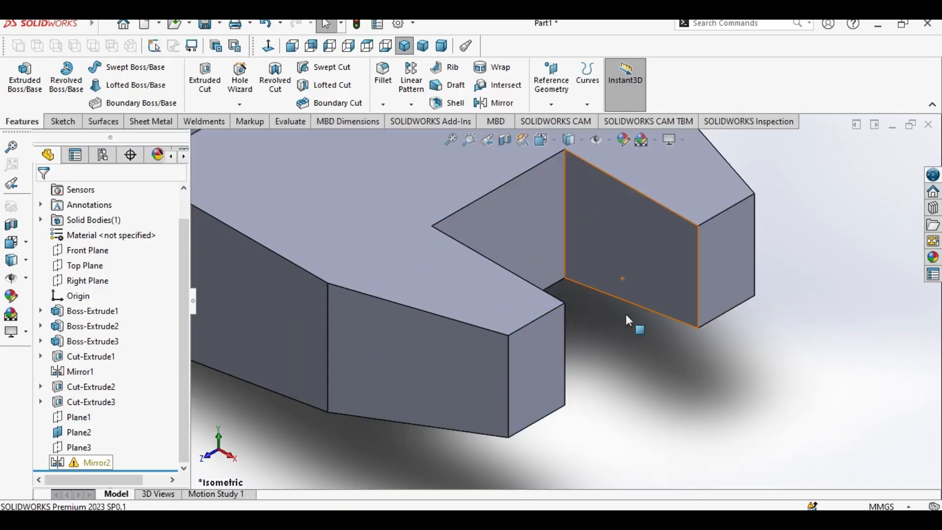
# Step: Sketch a circle on the Front Plane within the tapered end of the right arm
pyautogui.scroll(3, 589, 390)
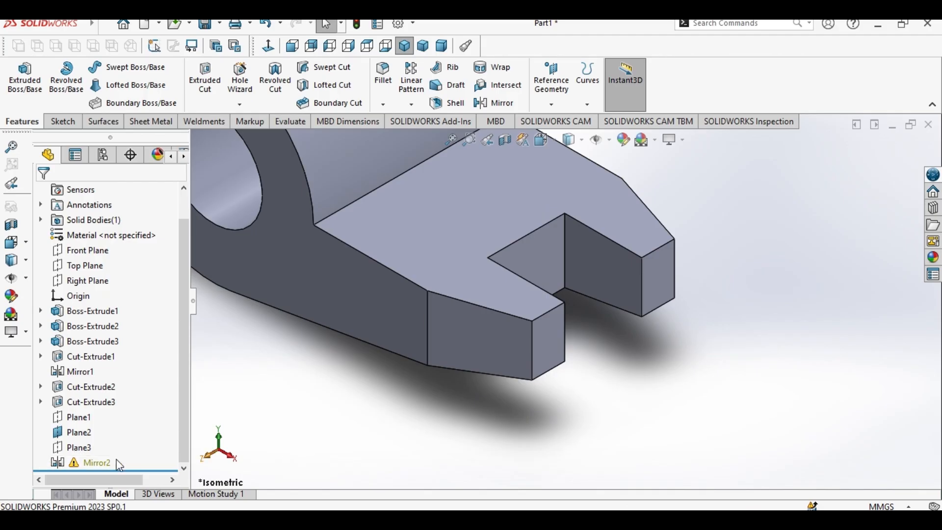
pyautogui.moveTo(76, 467)
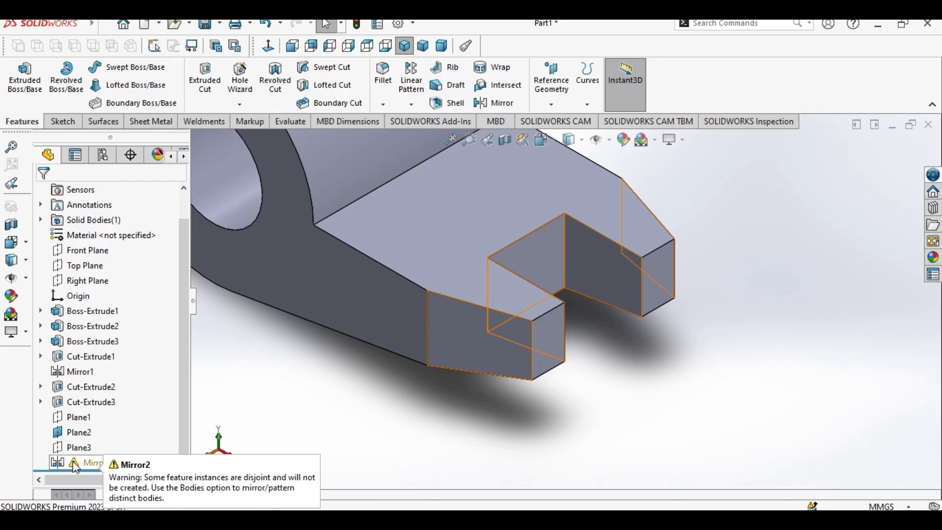
pyautogui.hotkey('ctrl', '7')
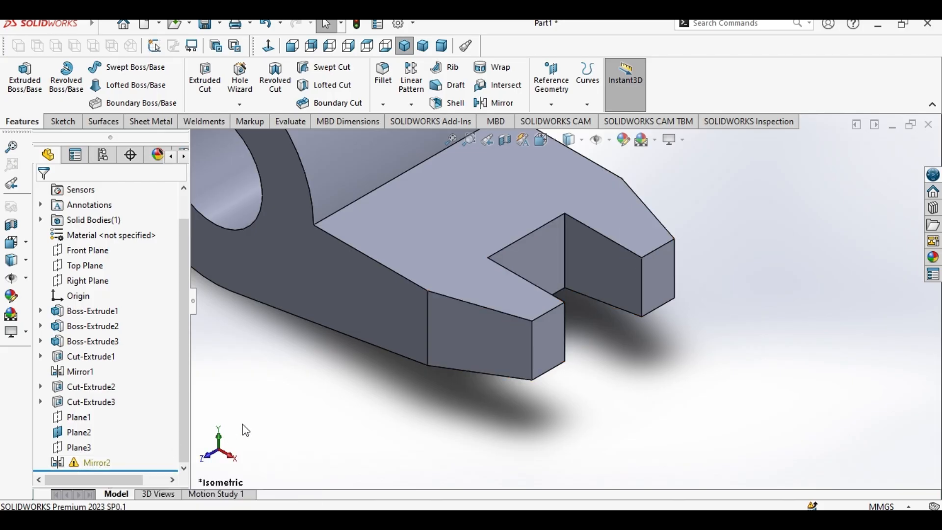
pyautogui.scroll(-2, 402, 150)
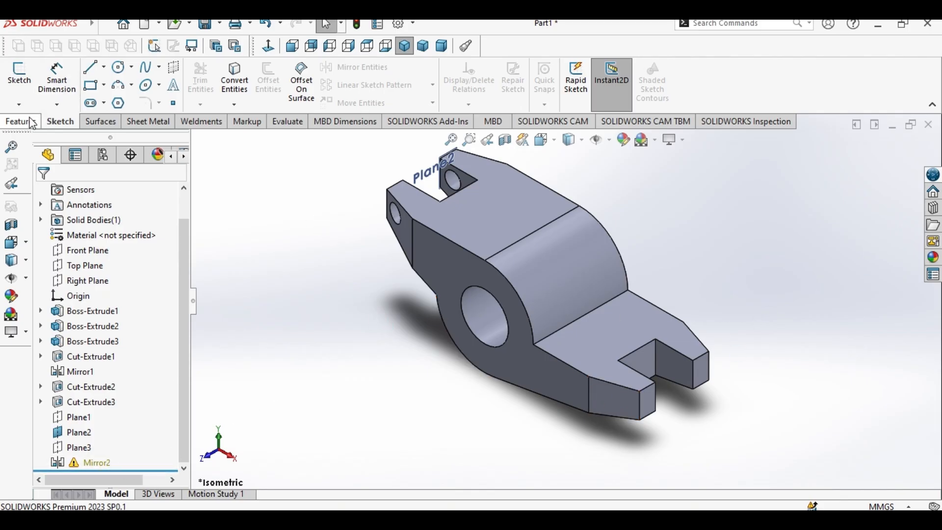
pyautogui.click(20, 73)
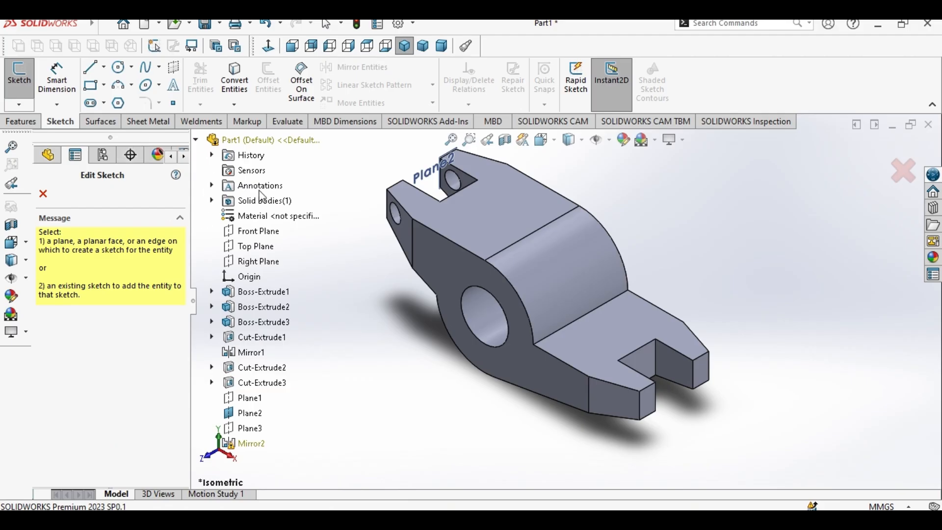
pyautogui.click(267, 233)
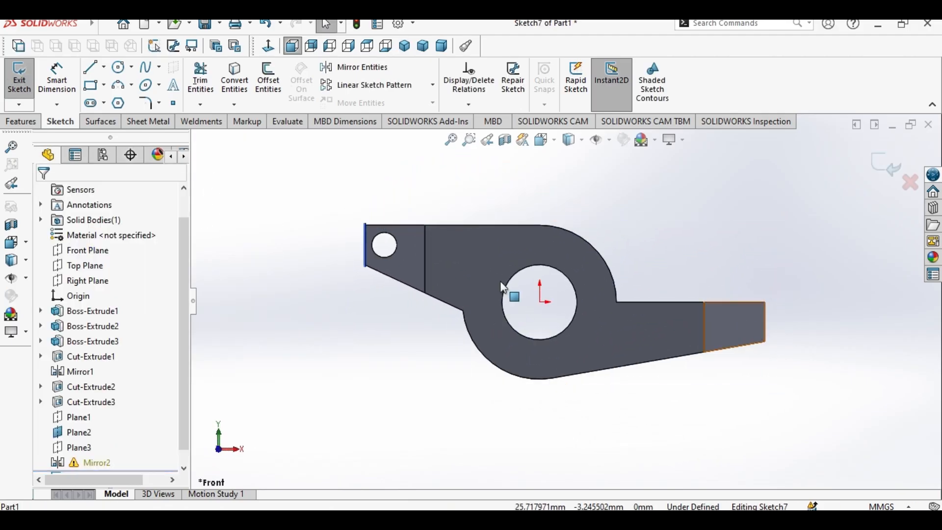
pyautogui.click(123, 72)
pyautogui.scroll(-3, 736, 326)
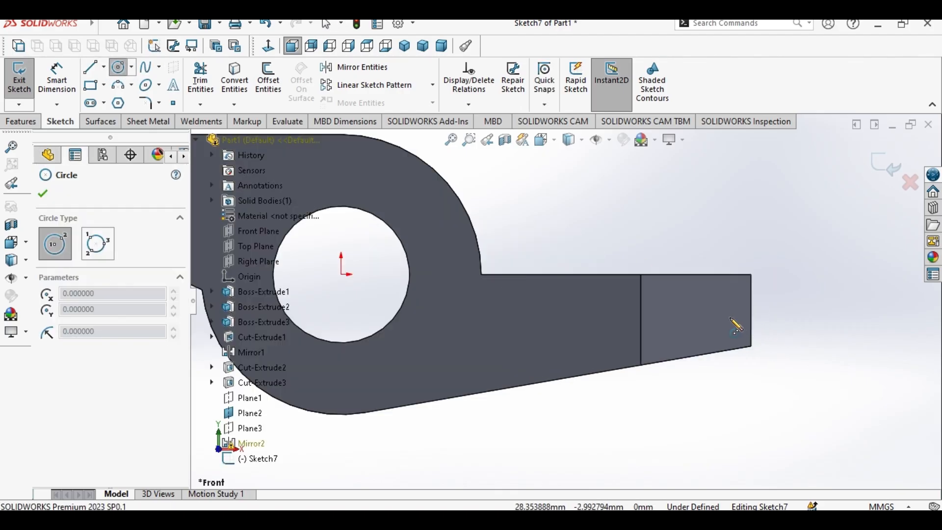
pyautogui.click(721, 317)
pyautogui.click(734, 304)
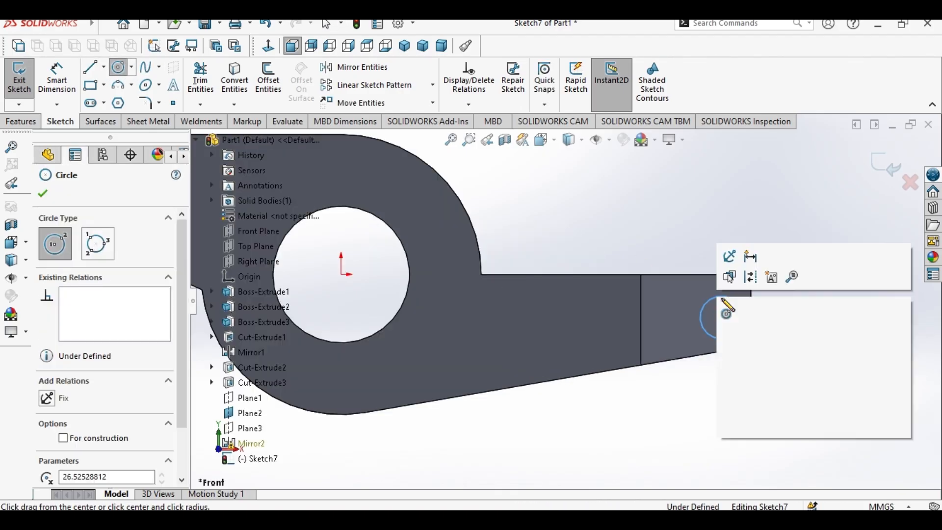
pyautogui.press('Escape')
# Step: Dimension the circle's centre 2.5 mm below the top edge of the right arm
pyautogui.scroll(3, 560, 301)
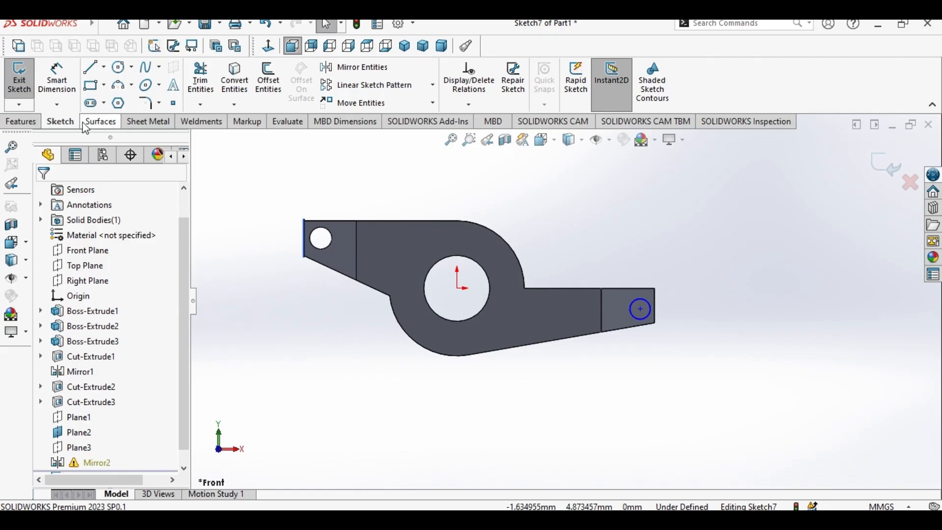
pyautogui.click(39, 123)
pyautogui.click(61, 121)
pyautogui.click(55, 84)
pyautogui.scroll(-2, 728, 301)
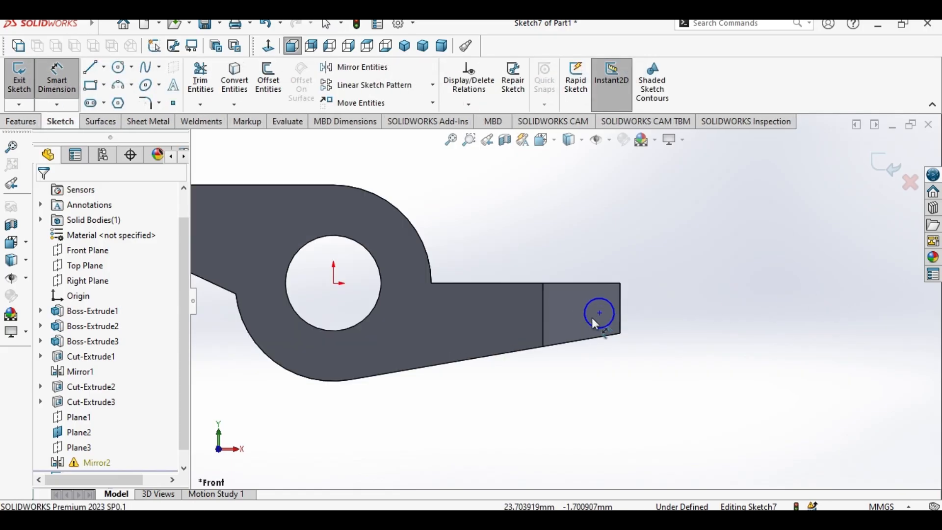
pyautogui.click(600, 313)
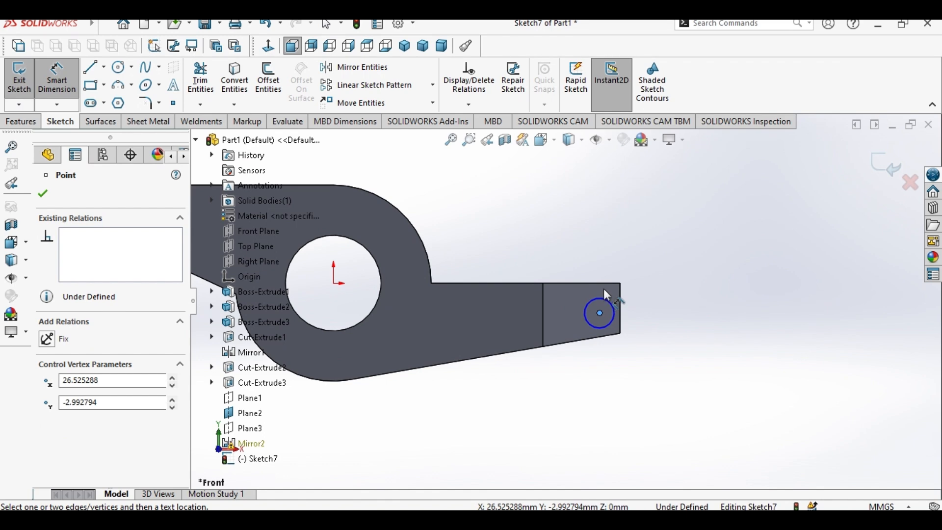
pyautogui.click(605, 284)
pyautogui.click(682, 267)
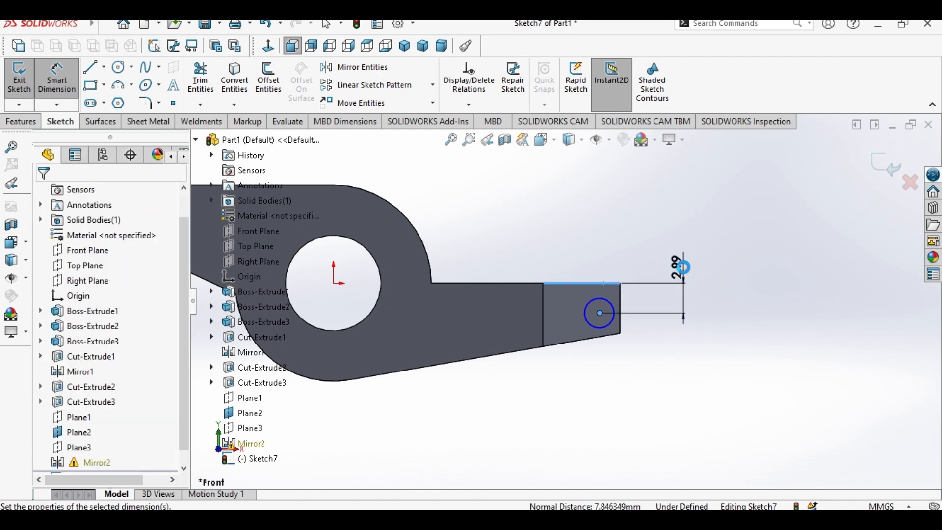
pyautogui.write('2.5')
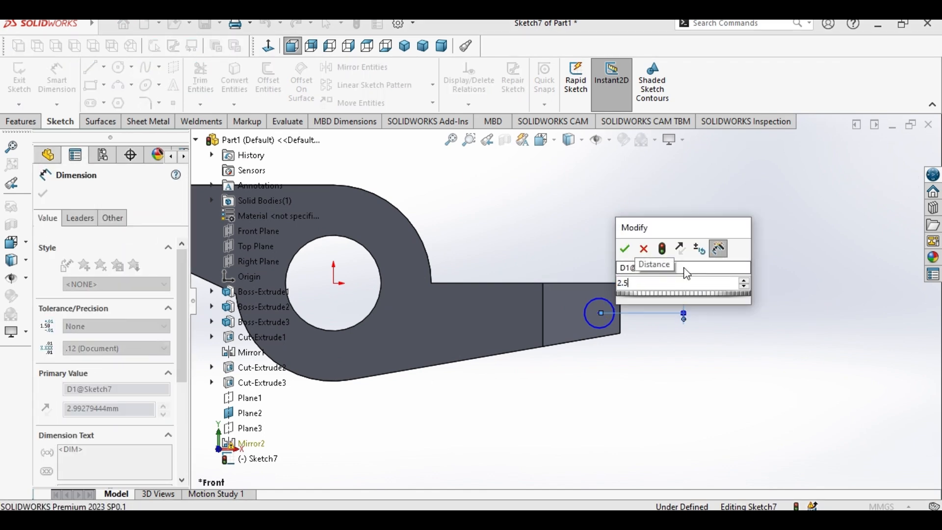
pyautogui.press('Return')
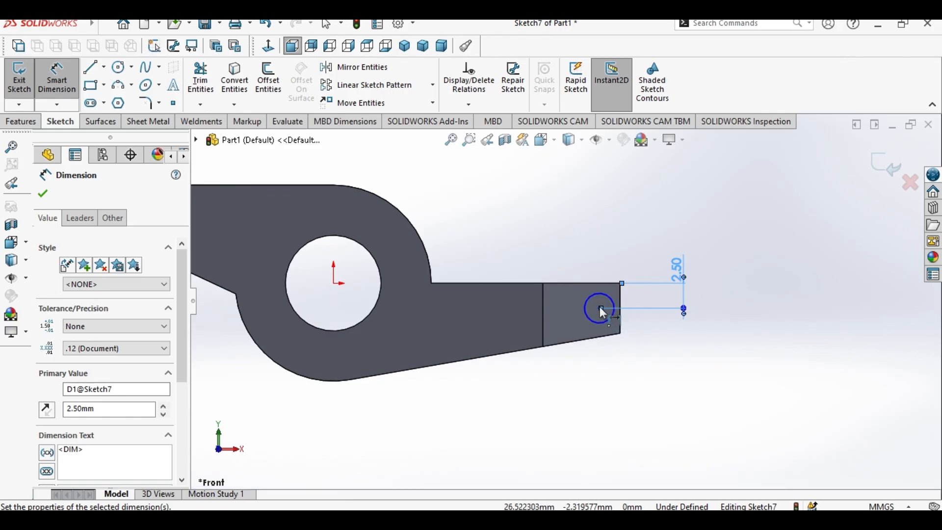
# Step: Dimension the circle's centre 2.54 mm horizontally from the right arm's vertical end edge
pyautogui.scroll(-3, 599, 311)
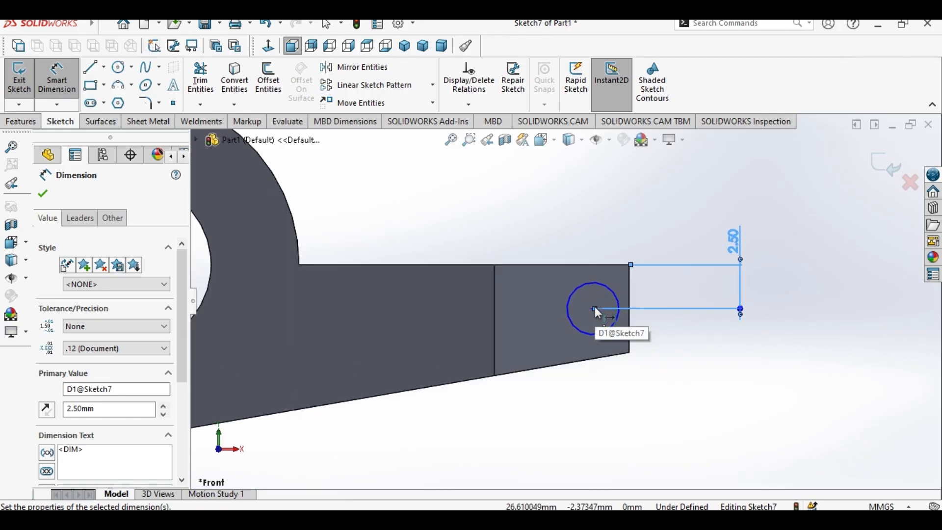
pyautogui.click(630, 324)
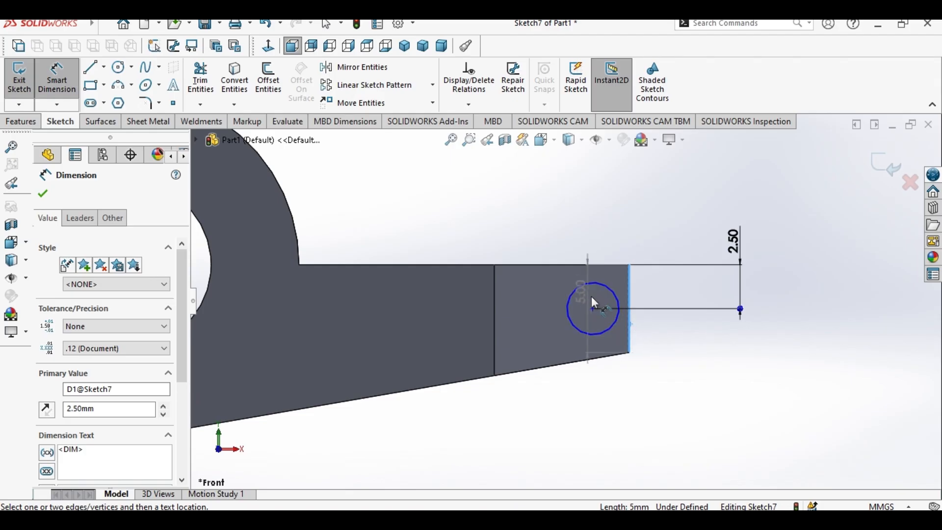
pyautogui.click(594, 310)
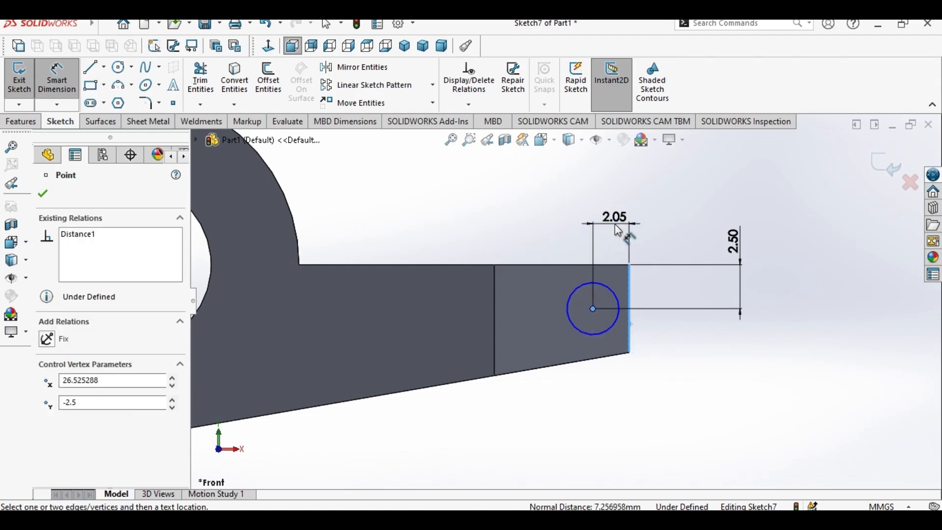
pyautogui.click(618, 230)
pyautogui.write('2.')
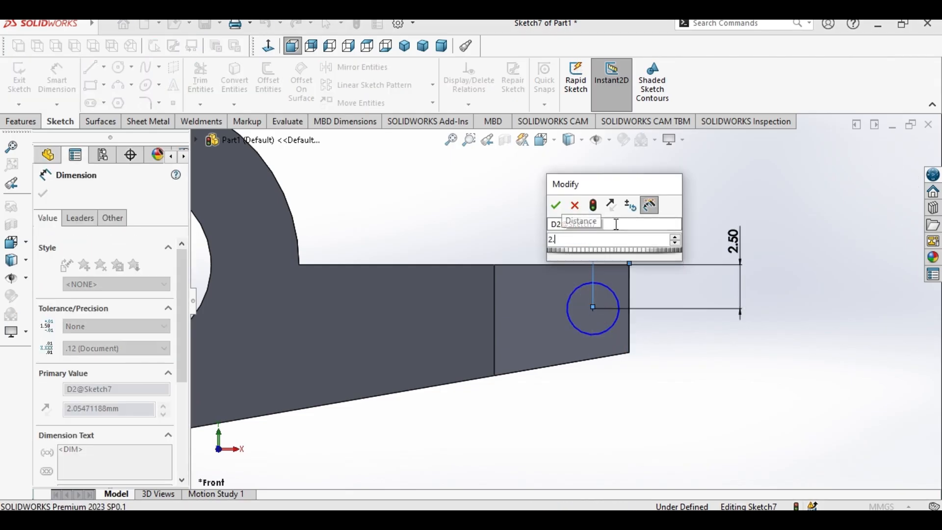
pyautogui.write('50')
pyautogui.press('Return')
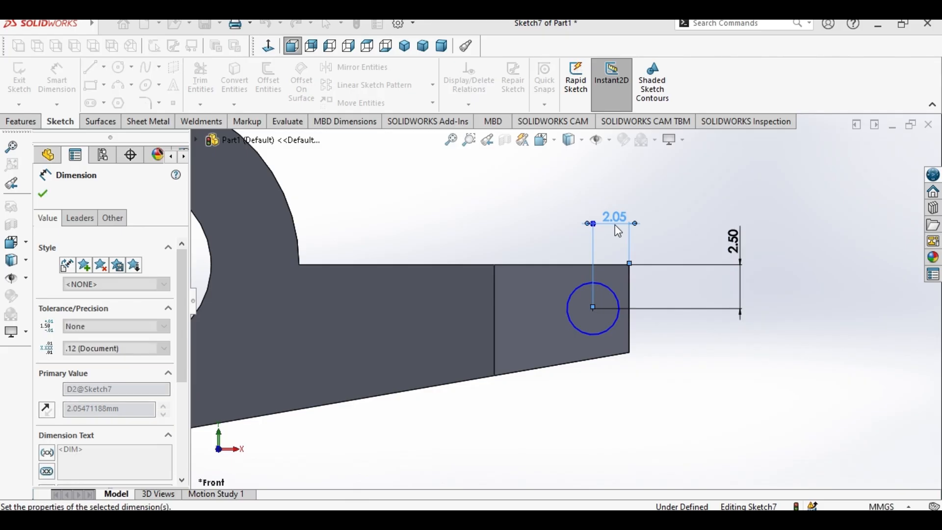
# Step: Dimension the circle's diameter as 3.14 mm, discard the redundant second diameter dimension and leave dimensioning
pyautogui.click(602, 326)
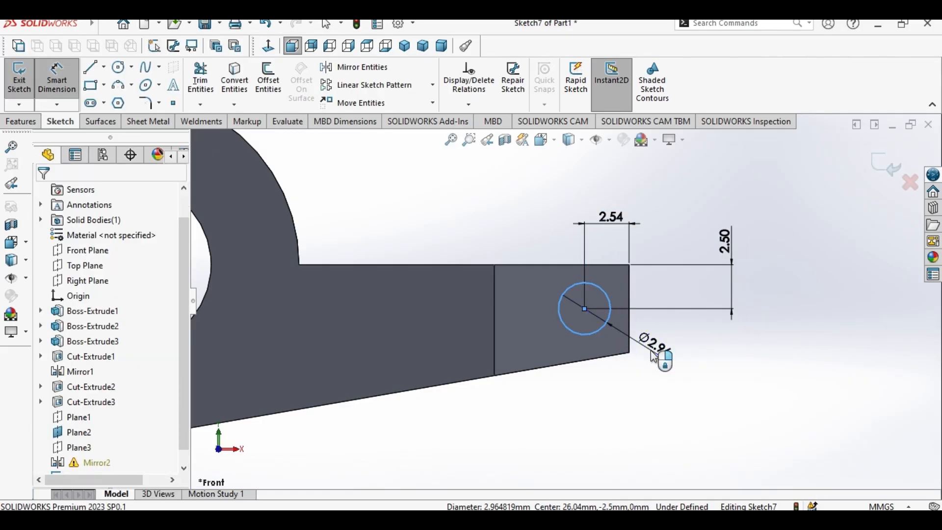
pyautogui.click(654, 357)
pyautogui.write('3.14')
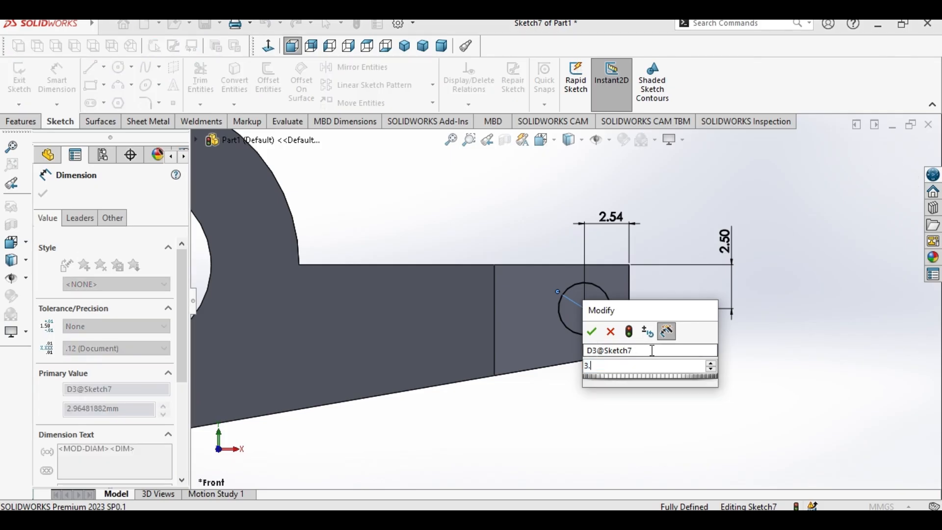
pyautogui.press('Escape')
pyautogui.click(597, 331)
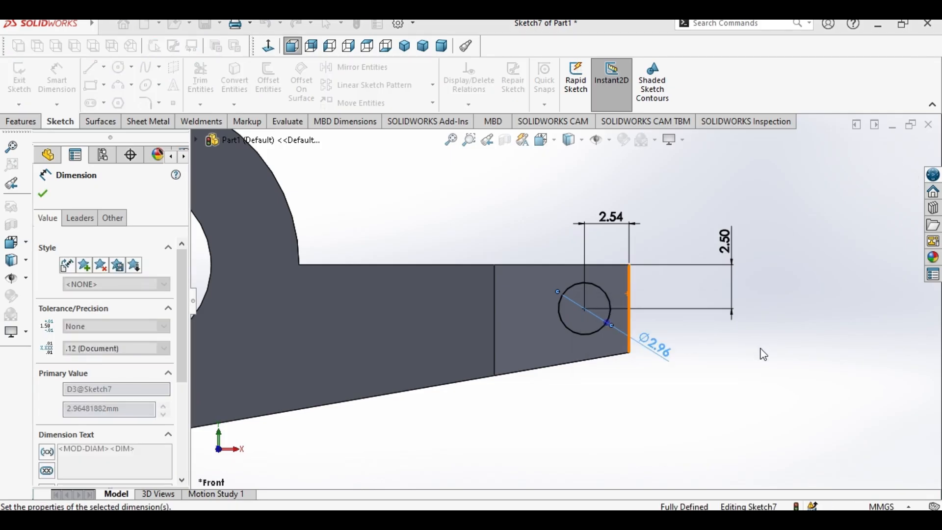
pyautogui.click(764, 354)
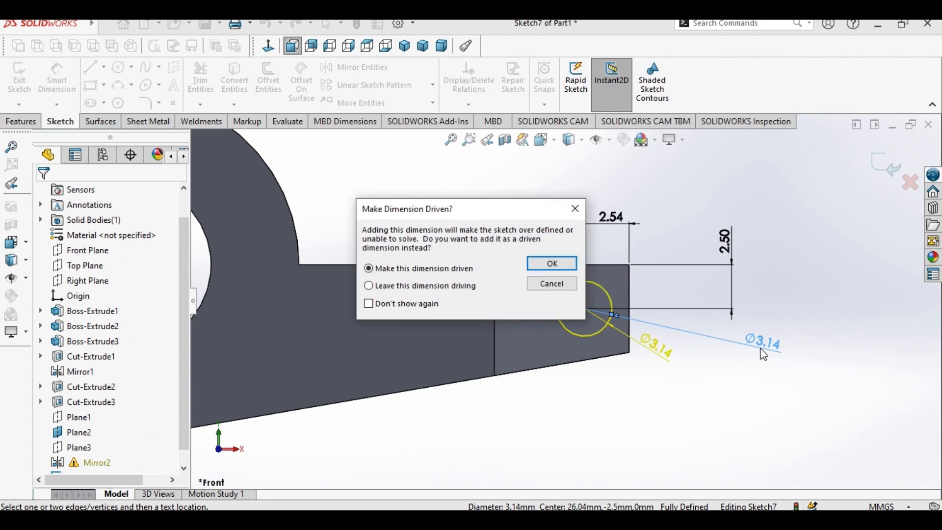
pyautogui.click(547, 284)
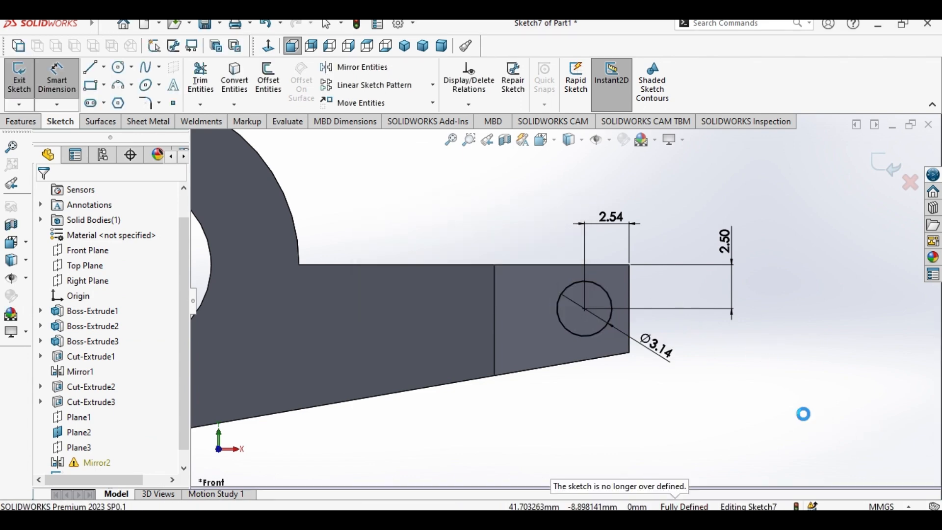
pyautogui.scroll(3, 777, 330)
pyautogui.rightClick(776, 330)
pyautogui.click(779, 374)
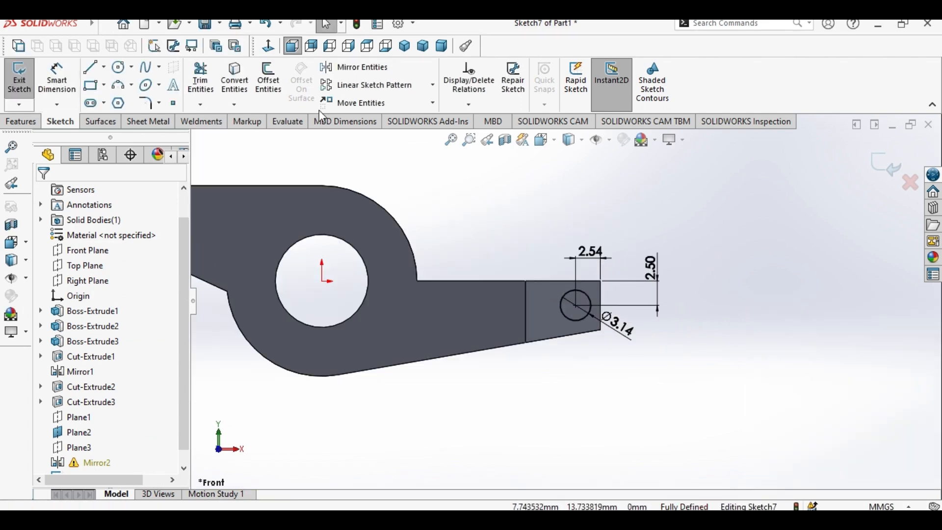
# Step: Cut-extrude the circle with a Mid Plane end condition and 300 mm depth through both prongs of the right arm
pyautogui.click(24, 122)
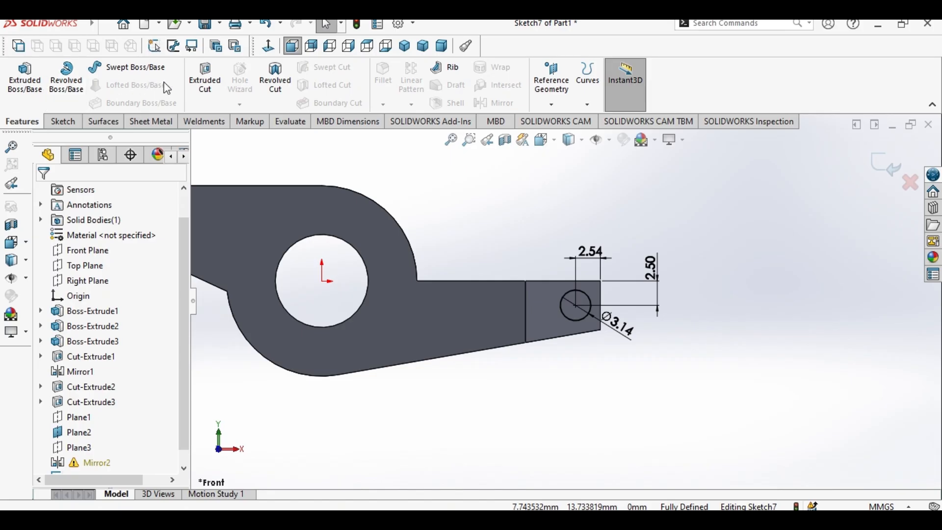
pyautogui.click(215, 85)
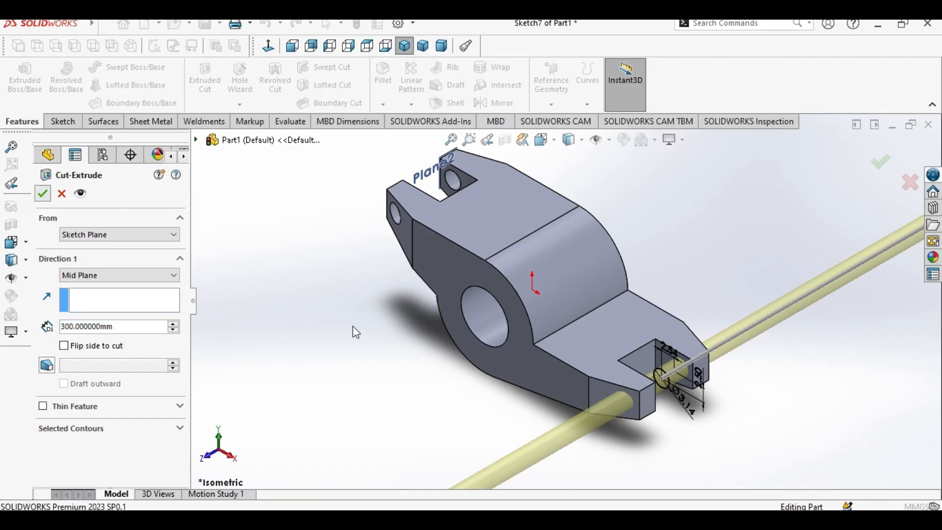
pyautogui.press('Return')
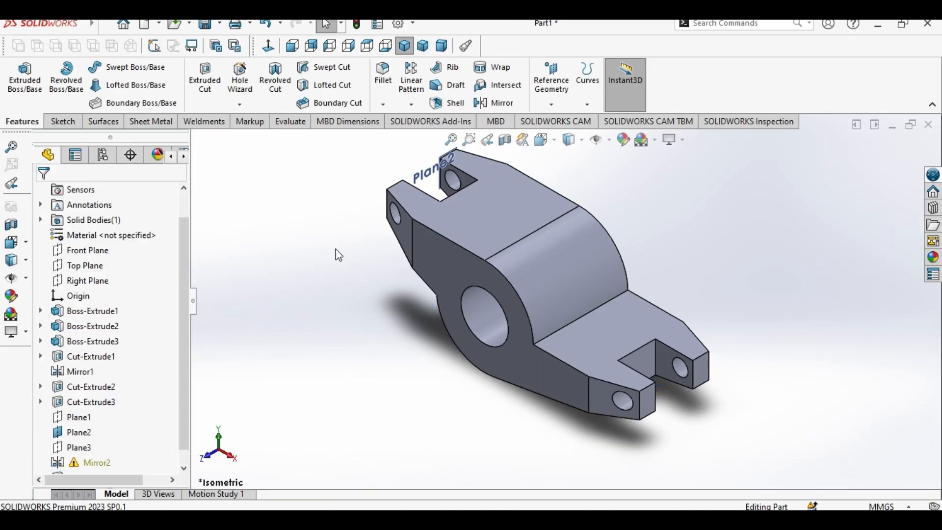
# Step: Hide Plane2, the reference plane on the left arm's end face
pyautogui.scroll(-5, 475, 166)
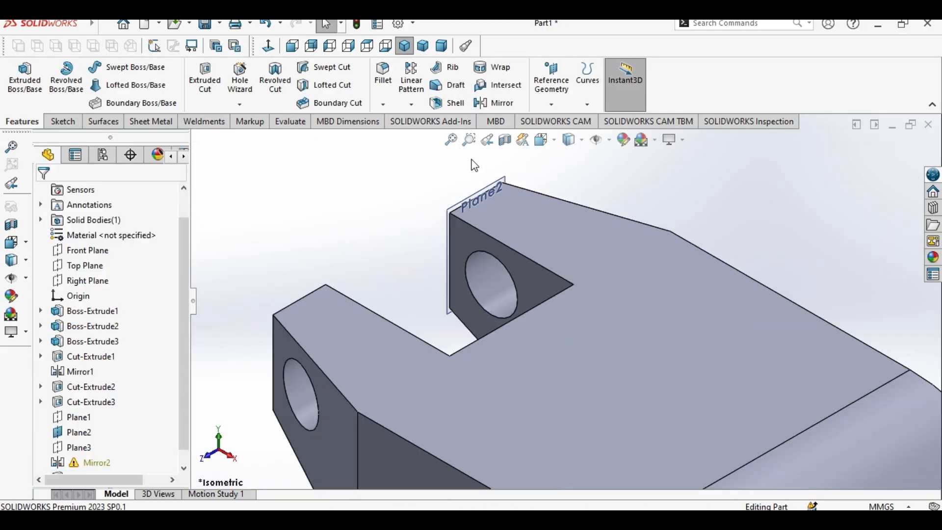
pyautogui.rightClick(479, 190)
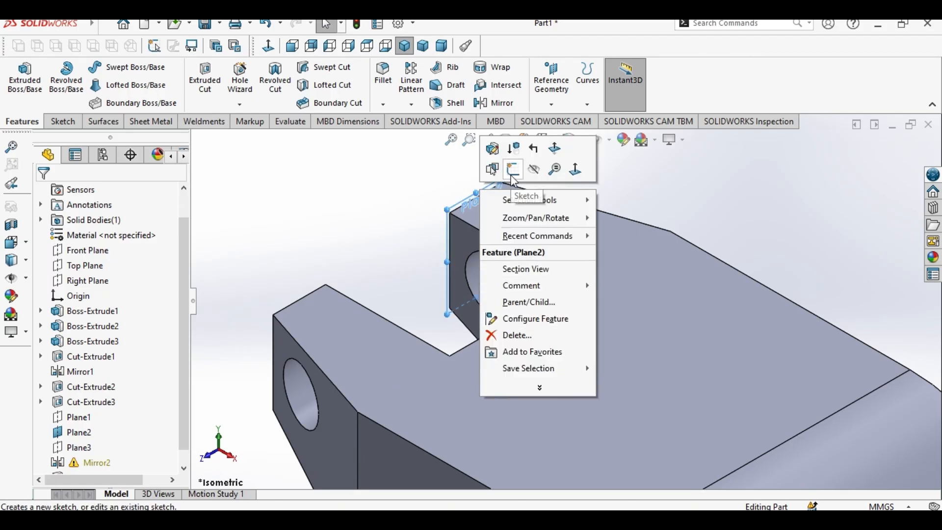
pyautogui.click(534, 169)
pyautogui.scroll(3, 856, 271)
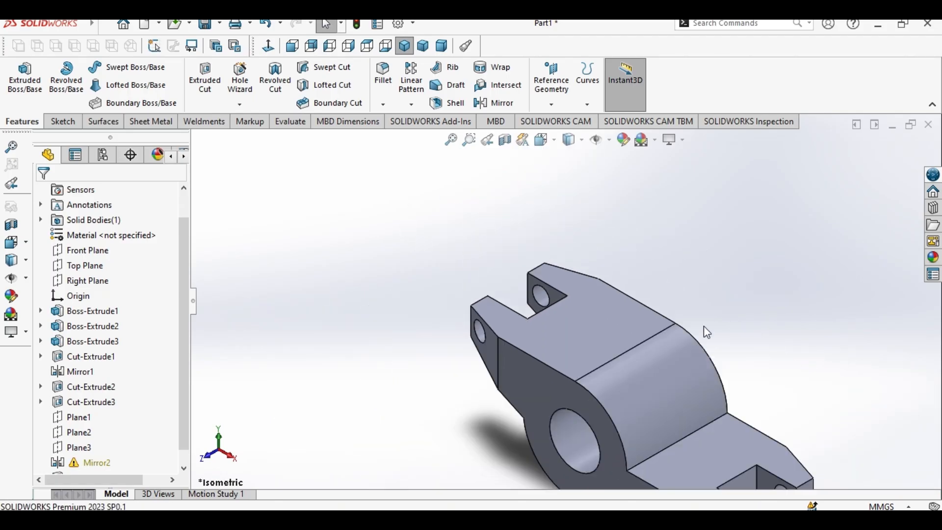
# Step: Check the slot in the s2.jpeg drawing, and create a reference plane offset 10 mm above the left arm's top face
pyautogui.hotkey('alt', 'Tab')
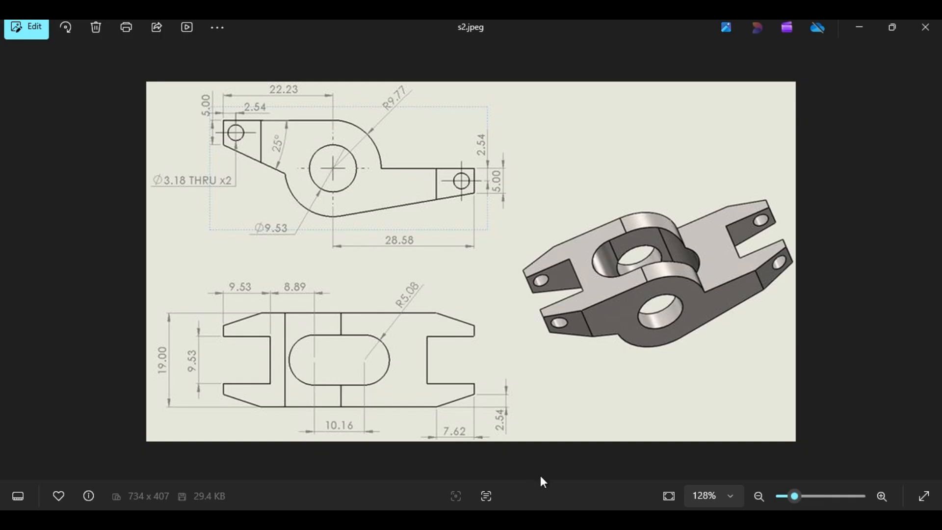
pyautogui.hotkey('alt', 'Tab')
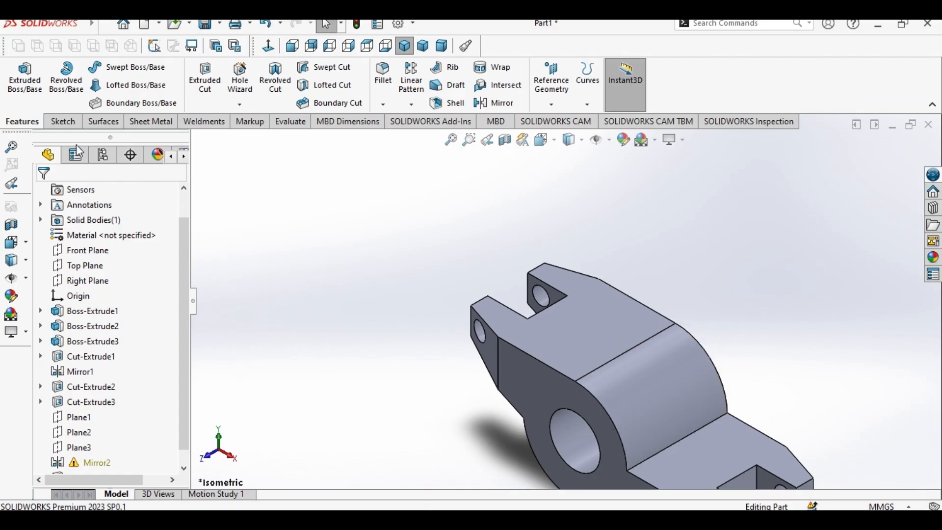
pyautogui.click(544, 102)
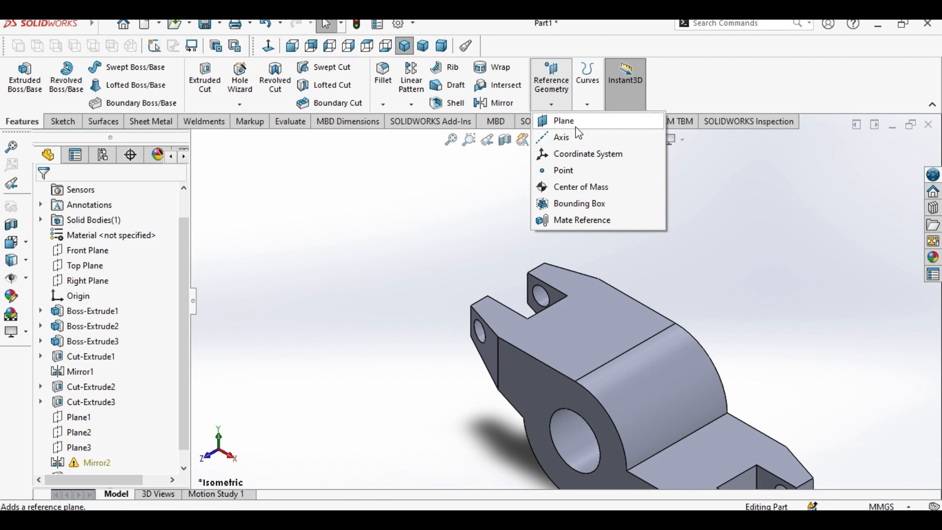
pyautogui.click(569, 122)
pyautogui.scroll(2, 665, 309)
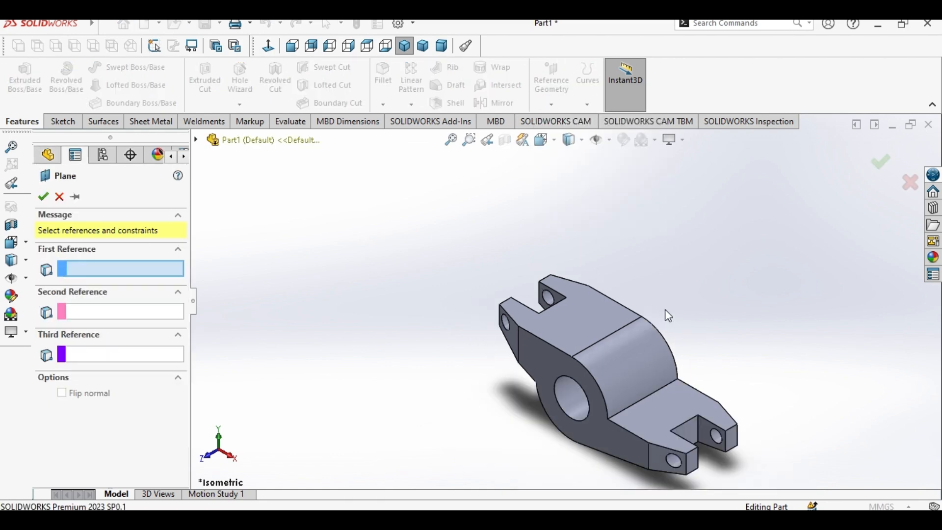
pyautogui.click(582, 324)
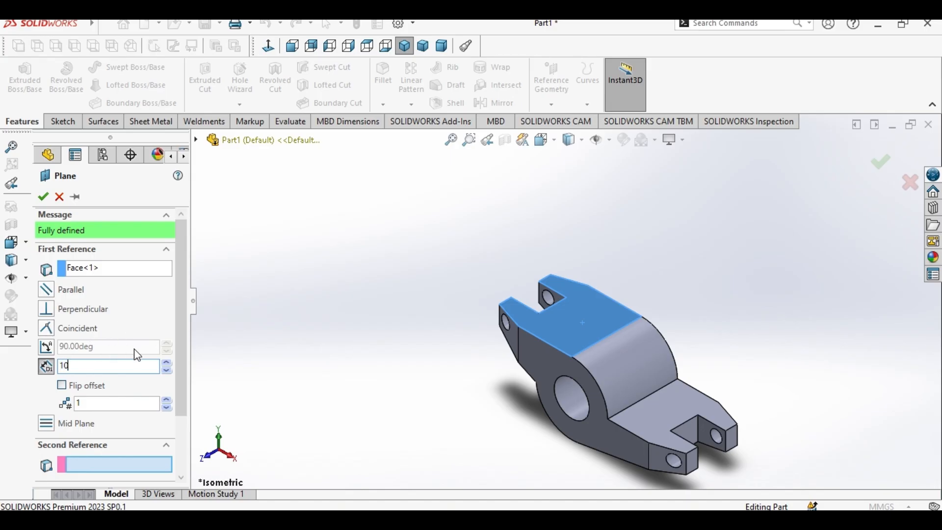
pyautogui.click(43, 197)
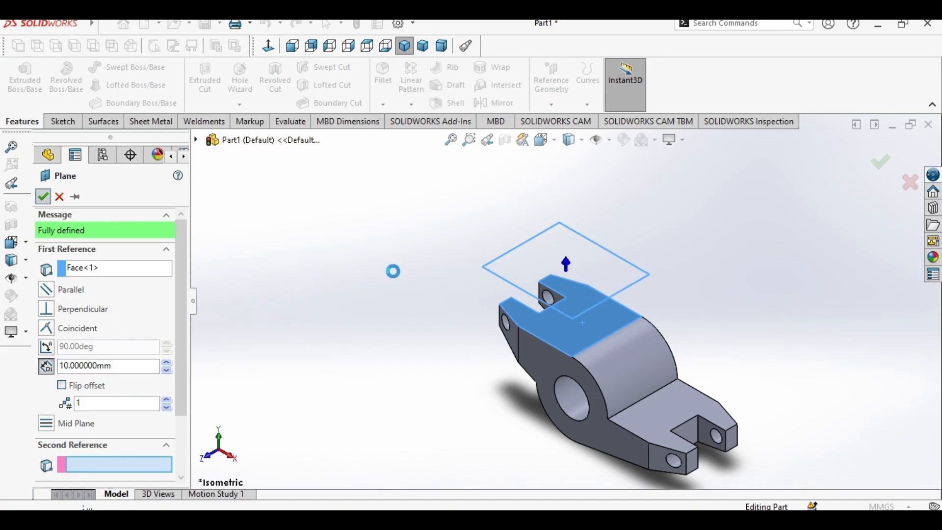
# Step: Start a new sketch on the reference plane offset above the left arm's top face
pyautogui.rightClick(632, 277)
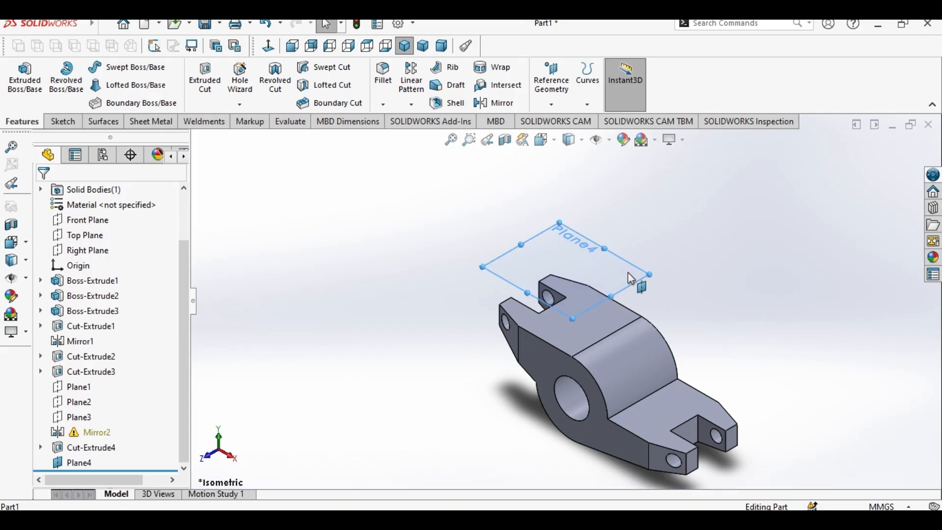
pyautogui.click(591, 153)
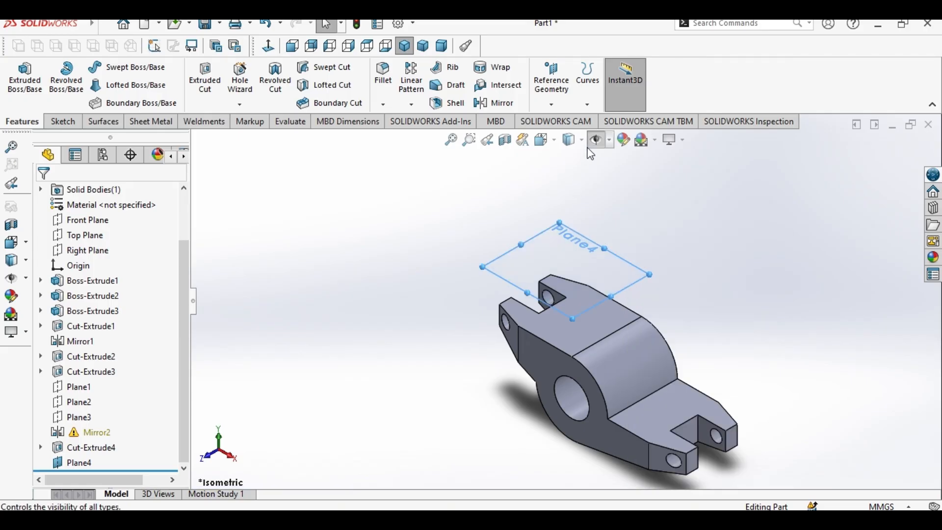
pyautogui.click(587, 245)
pyautogui.click(639, 195)
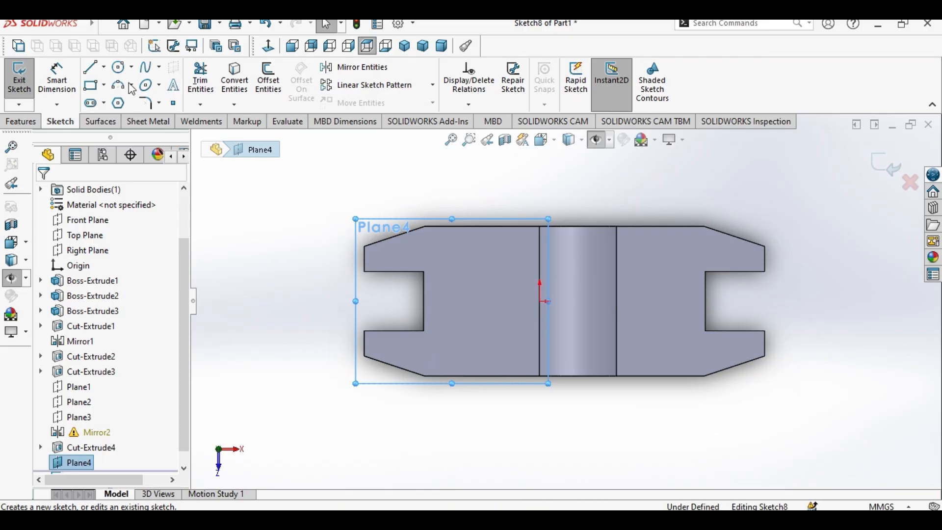
# Step: Sketch a horizontal straight slot with its centreline through the origin, about 18.4 mm between arc centres and about 3.8 mm end radius
pyautogui.click(97, 107)
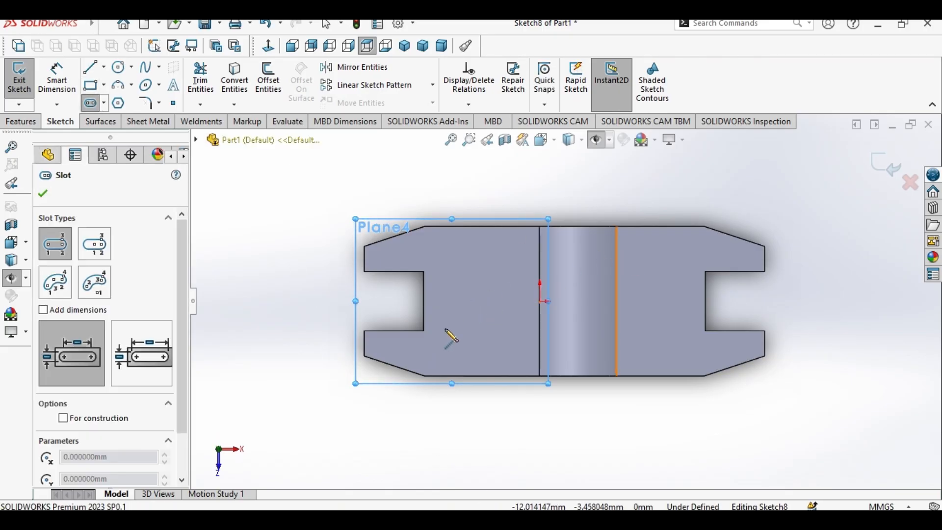
pyautogui.click(468, 301)
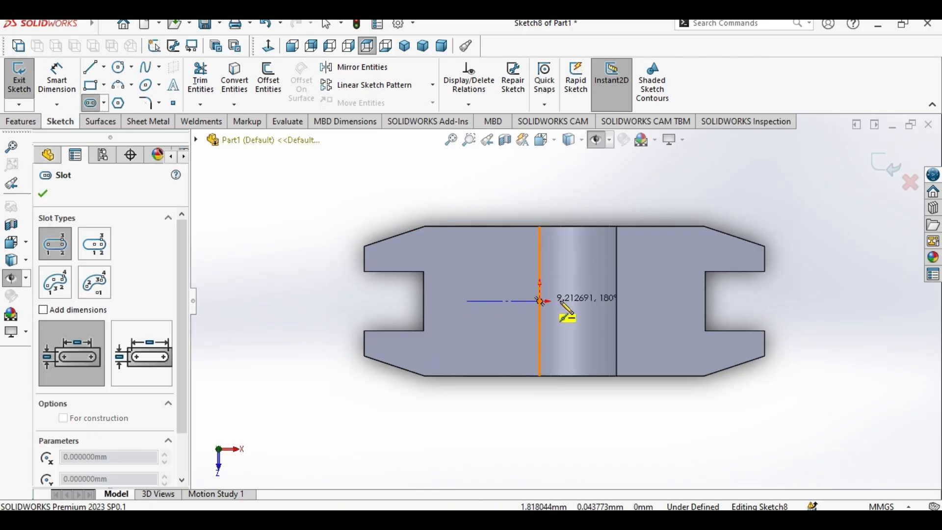
pyautogui.click(612, 301)
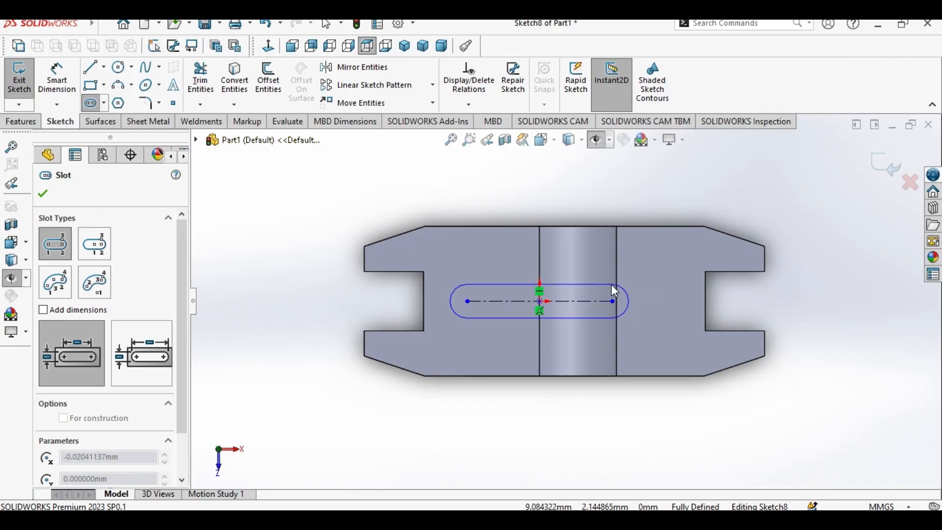
pyautogui.click(612, 271)
pyautogui.rightClick(636, 245)
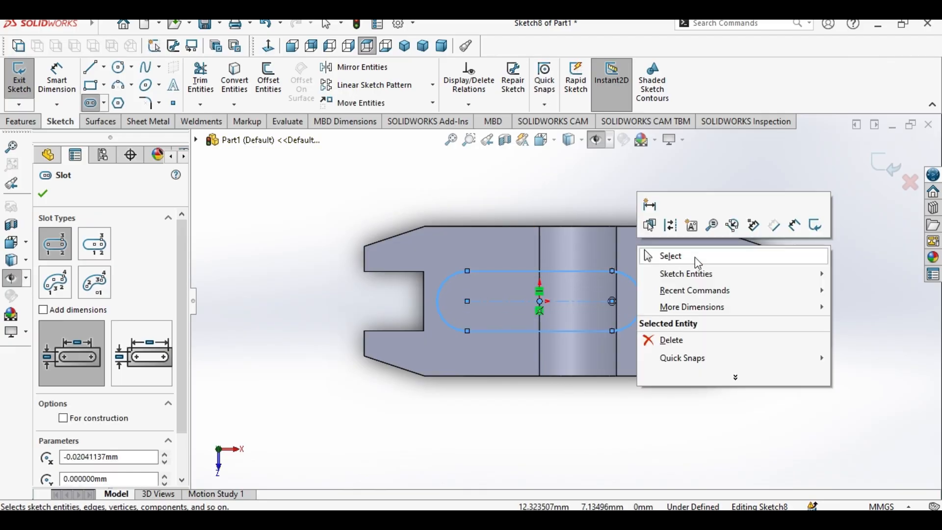
pyautogui.click(695, 258)
# Step: Check the slot length in the s2.jpeg drawing and dimension the distance between the slot's arc centres as 10.16 mm
pyautogui.hotkey('alt', 'Tab')
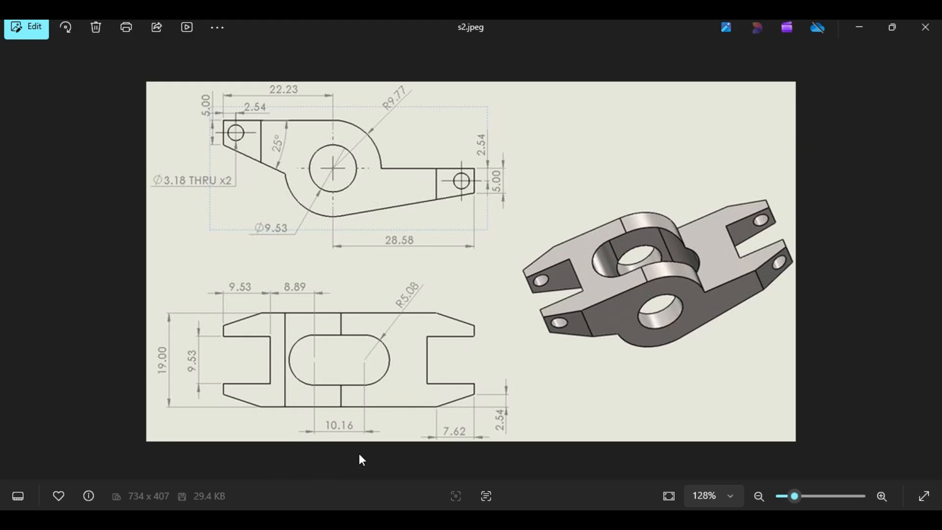
pyautogui.hotkey('alt', 'Tab')
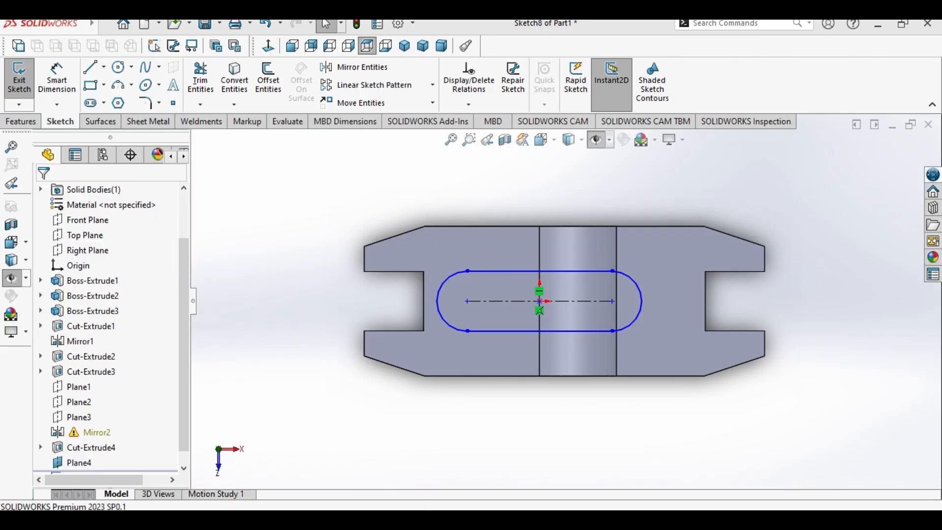
pyautogui.click(69, 93)
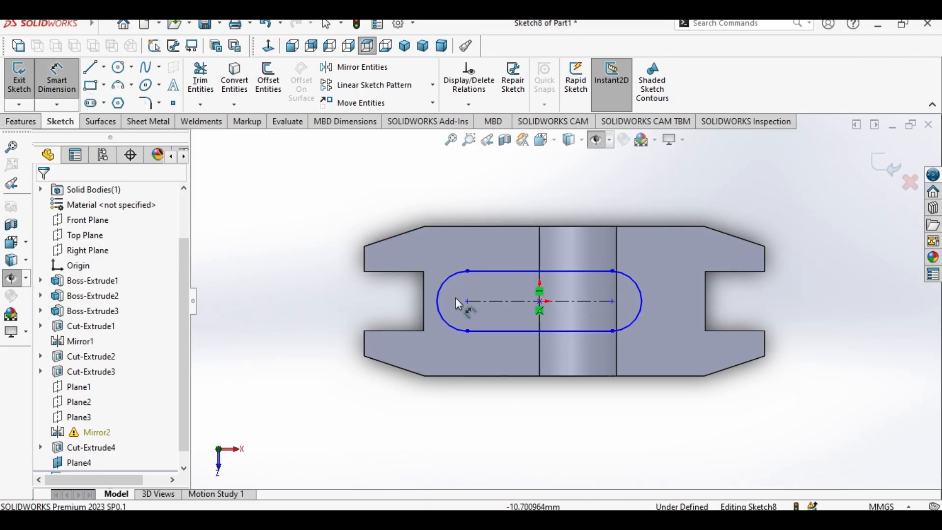
pyautogui.click(614, 328)
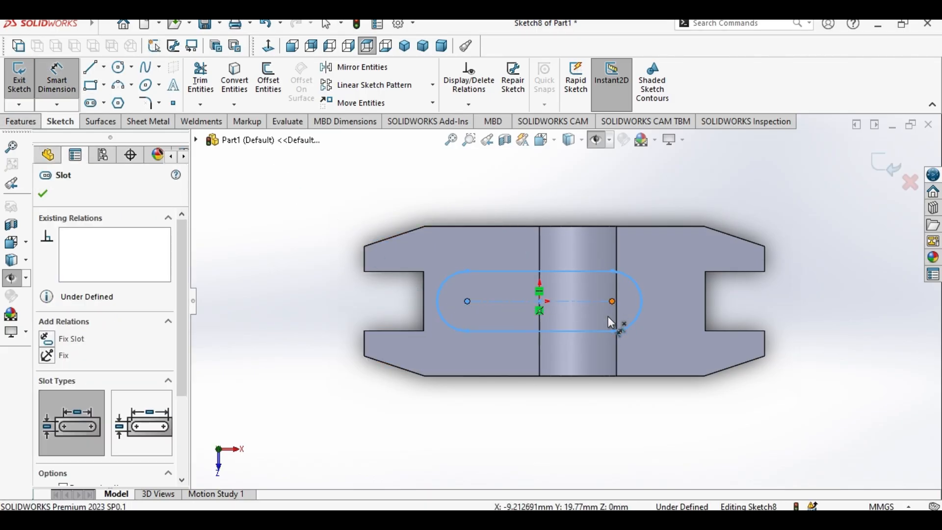
pyautogui.click(610, 301)
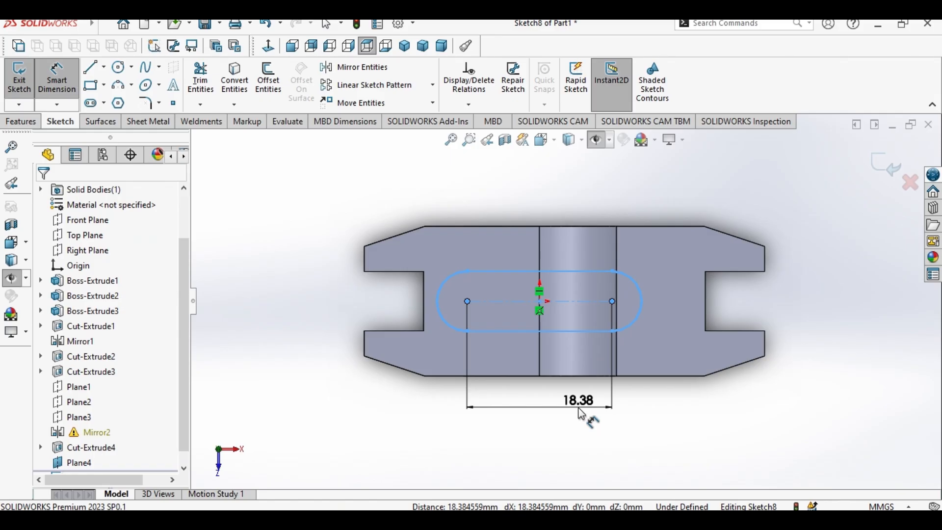
pyautogui.click(581, 413)
pyautogui.write('10.16')
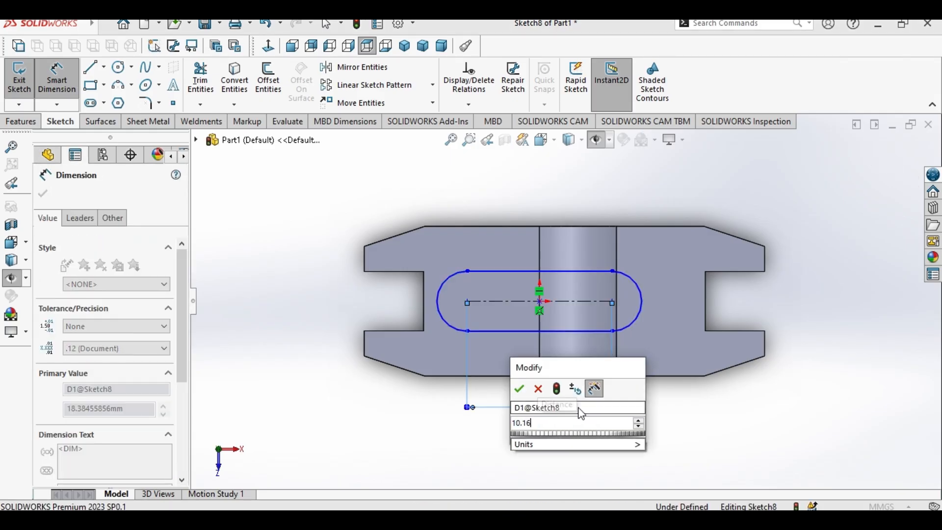
pyautogui.click(519, 389)
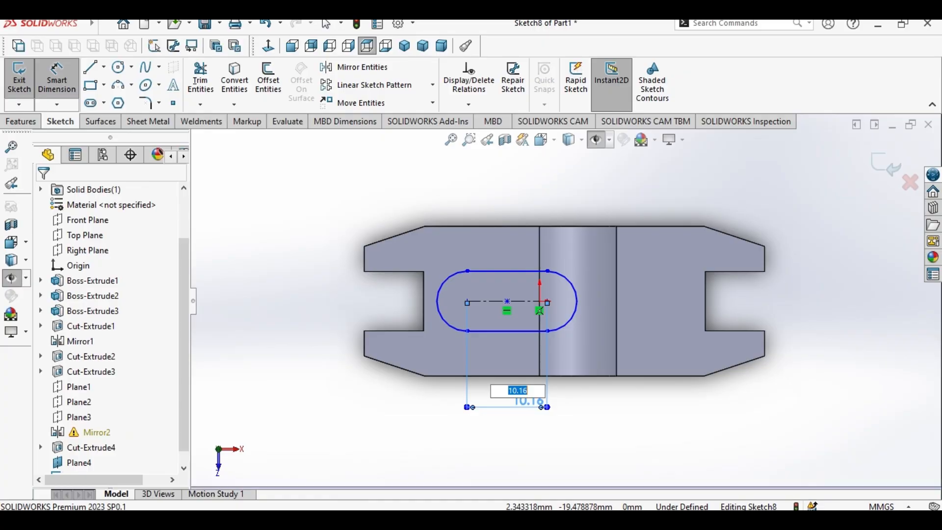
# Step: Check the slot radius in the s2.jpeg drawing and dimension the slot's right end arc with a 5.08 mm radius
pyautogui.click(536, 514)
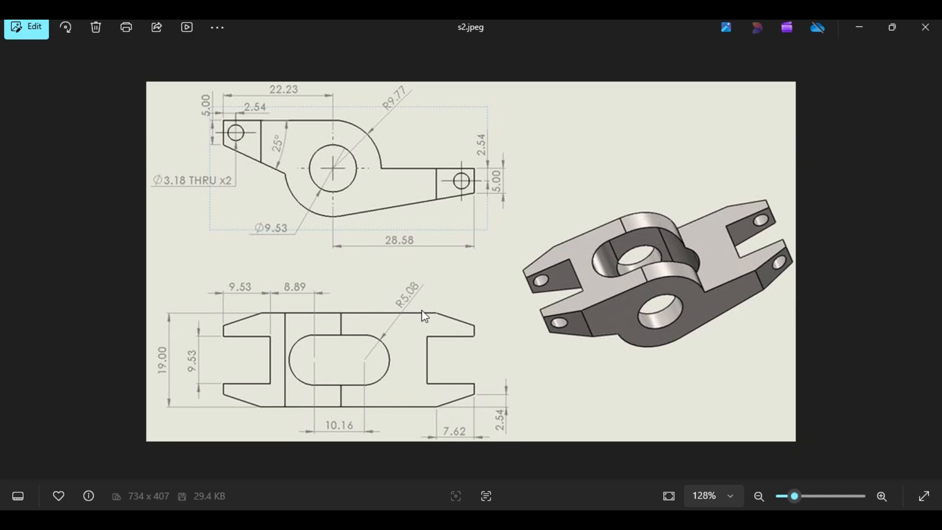
pyautogui.click(539, 517)
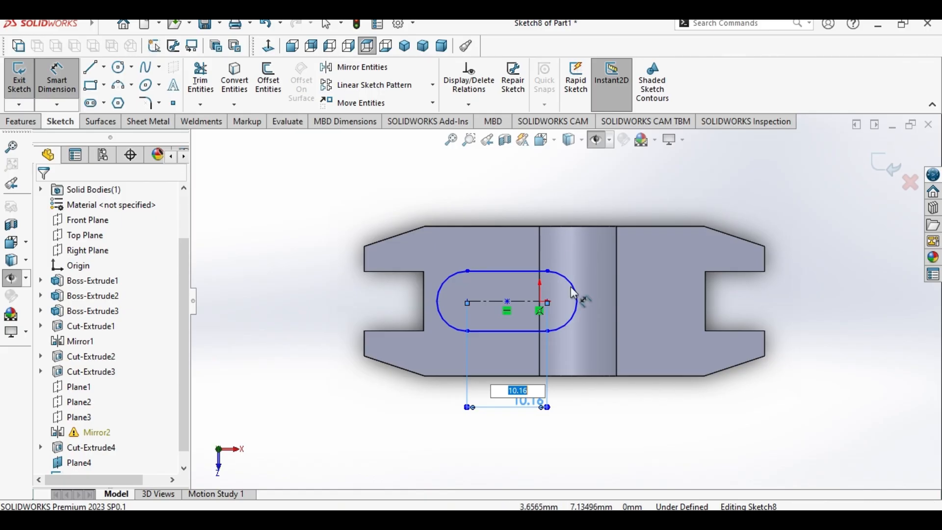
pyautogui.click(577, 301)
pyautogui.click(608, 198)
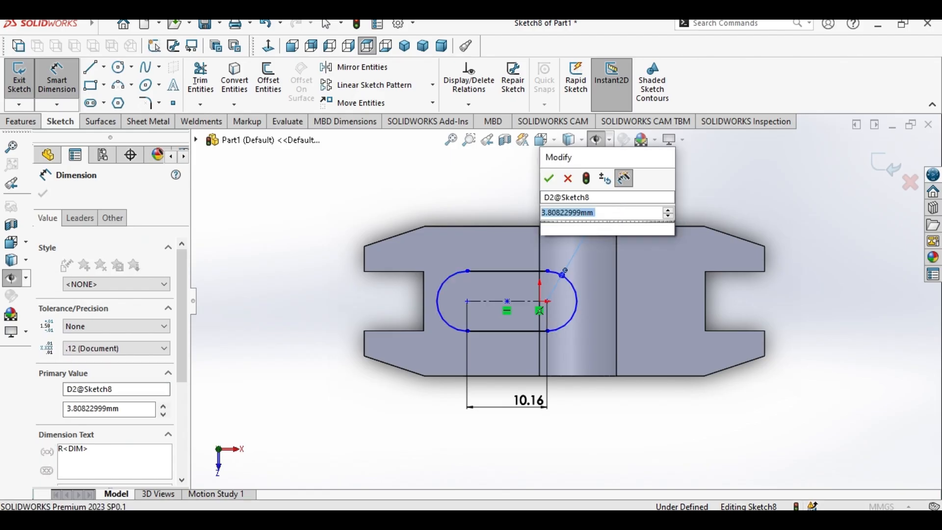
pyautogui.write('5.08')
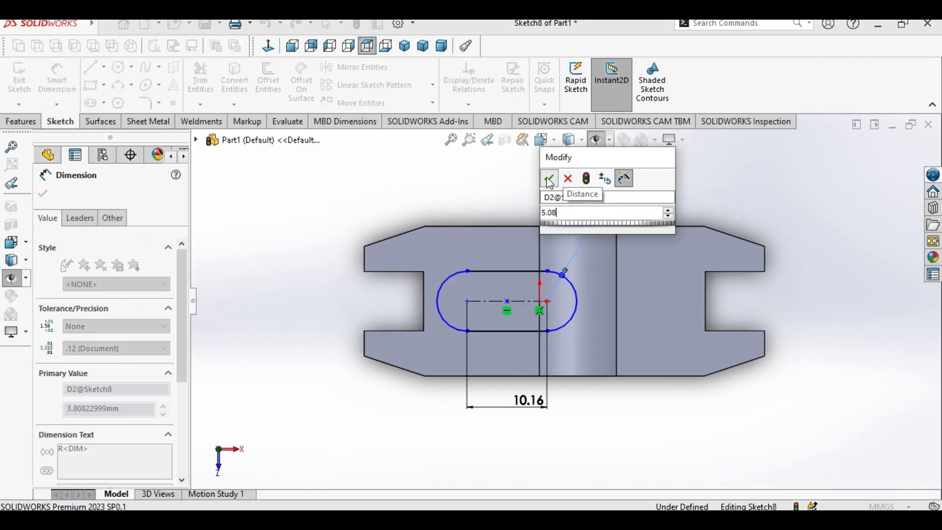
pyautogui.click(549, 178)
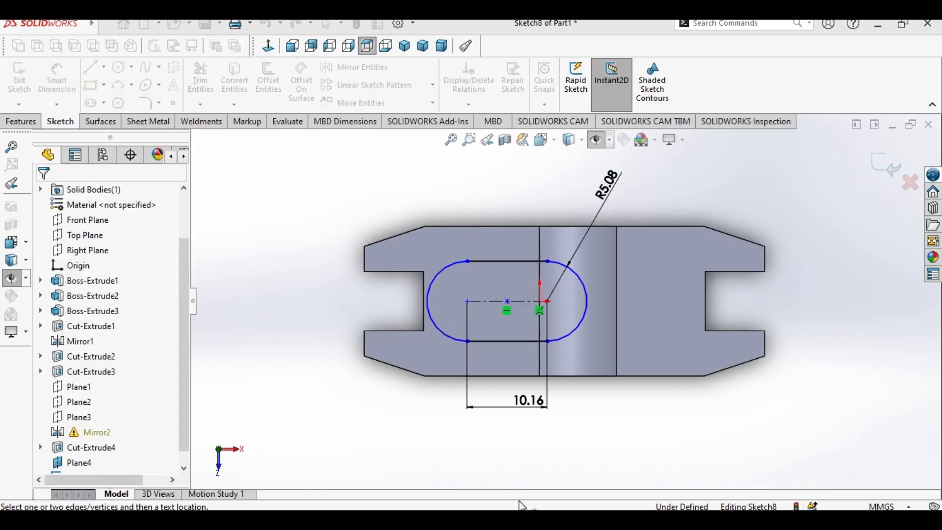
# Step: Check the slot's position in s2.jpeg and add a horizontal dimension from the left arm's end edge to the slot's left arc centre
pyautogui.hotkey('alt', 'Tab')
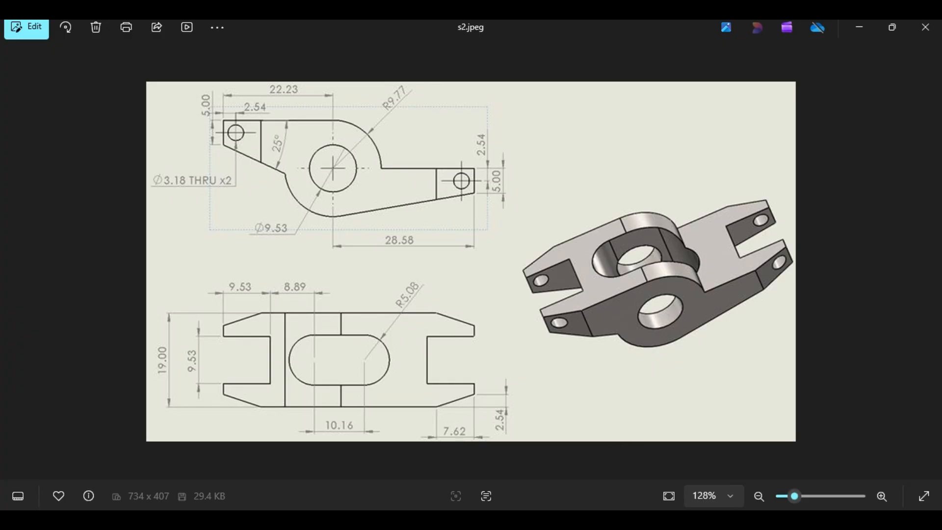
pyautogui.hotkey('alt', 'Tab')
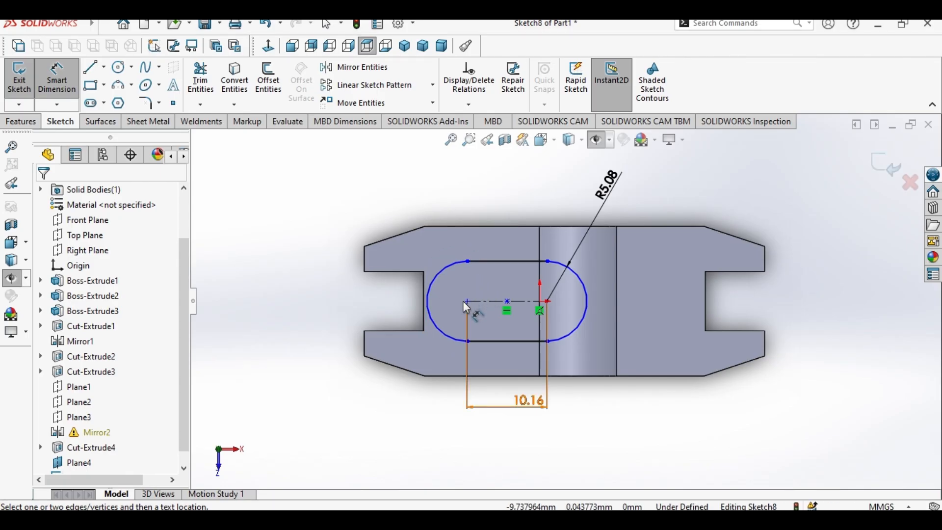
pyautogui.click(467, 302)
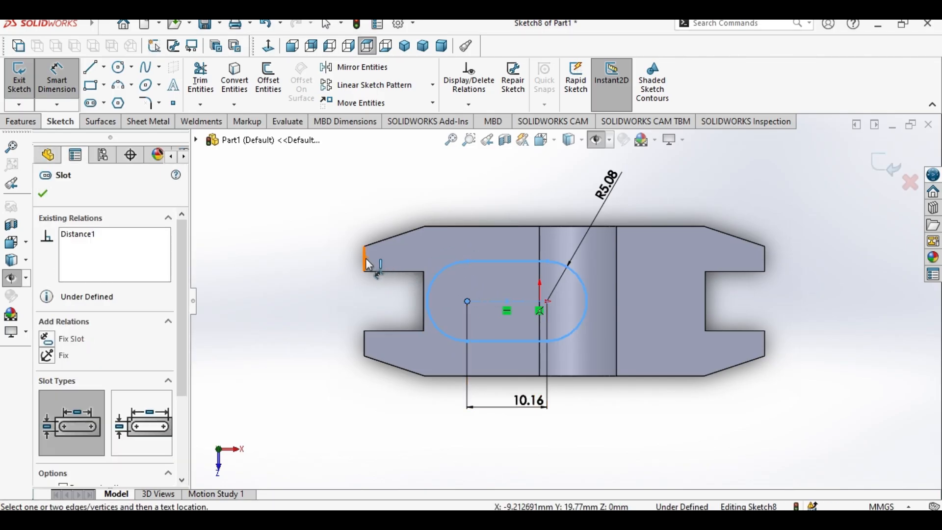
pyautogui.click(366, 259)
pyautogui.click(405, 191)
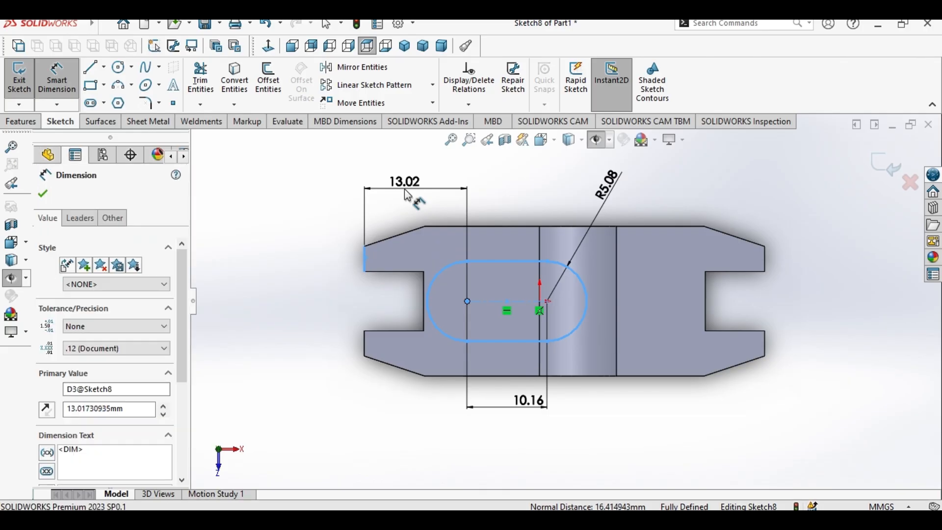
# Step: Recheck the drawing, set the distance from the left arm's end edge to the slot's left centre to 9.53+8.85 mm, and leave dimensioning
pyautogui.write('9.95')
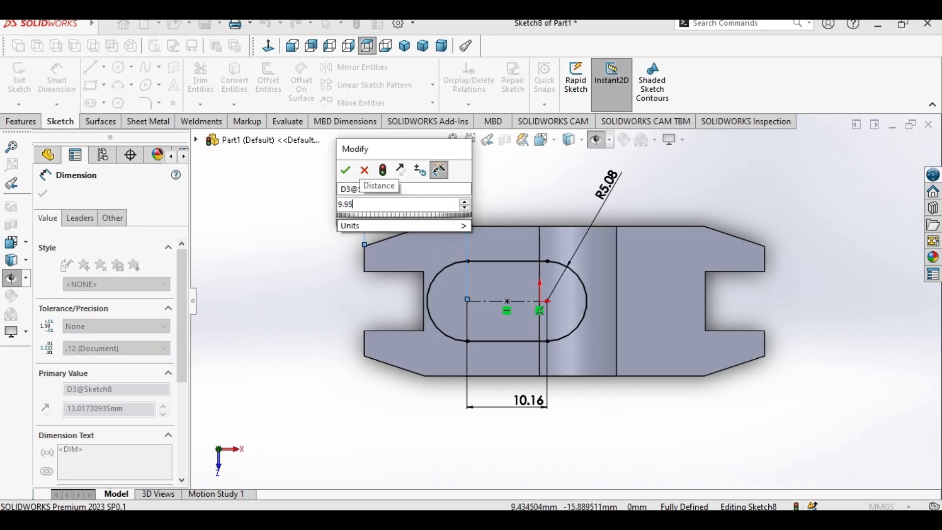
pyautogui.hotkey('alt', 'Tab')
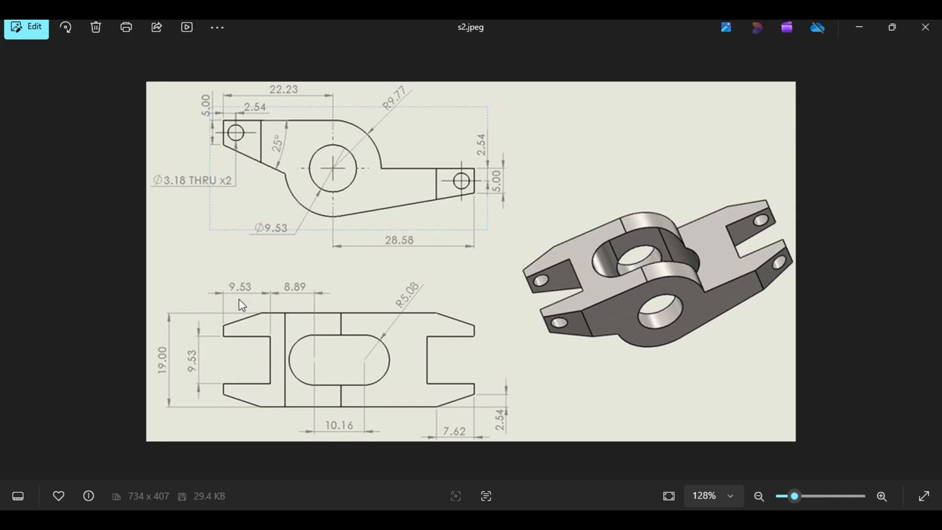
pyautogui.hotkey('alt', 'Tab')
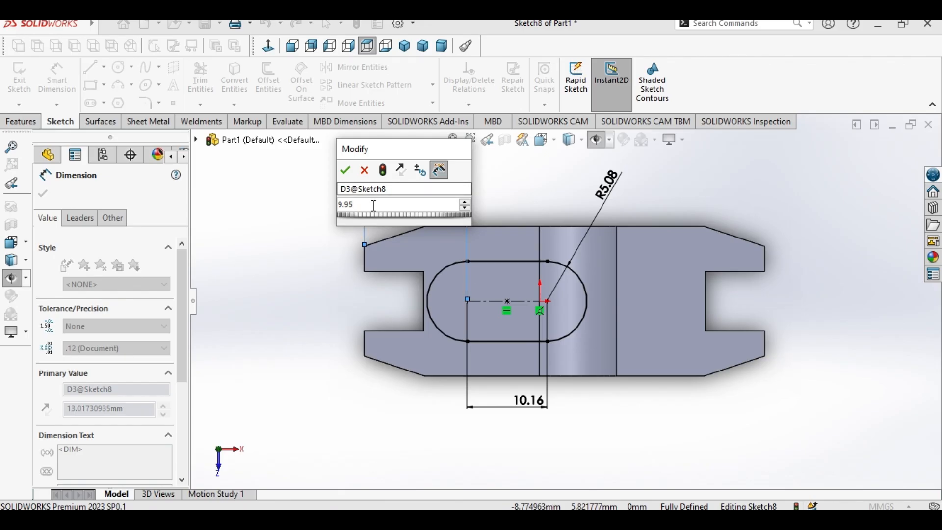
pyautogui.press('BackSpace')
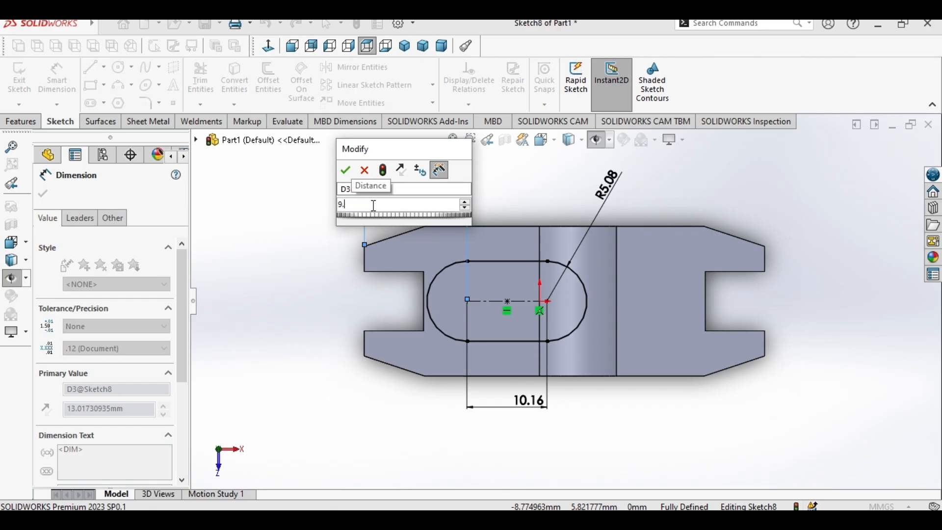
pyautogui.write('53+8')
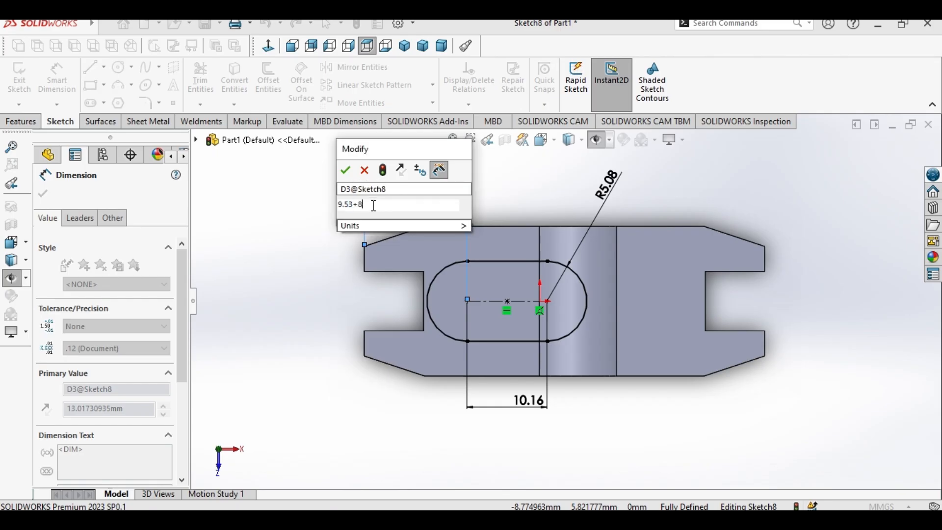
pyautogui.write('38')
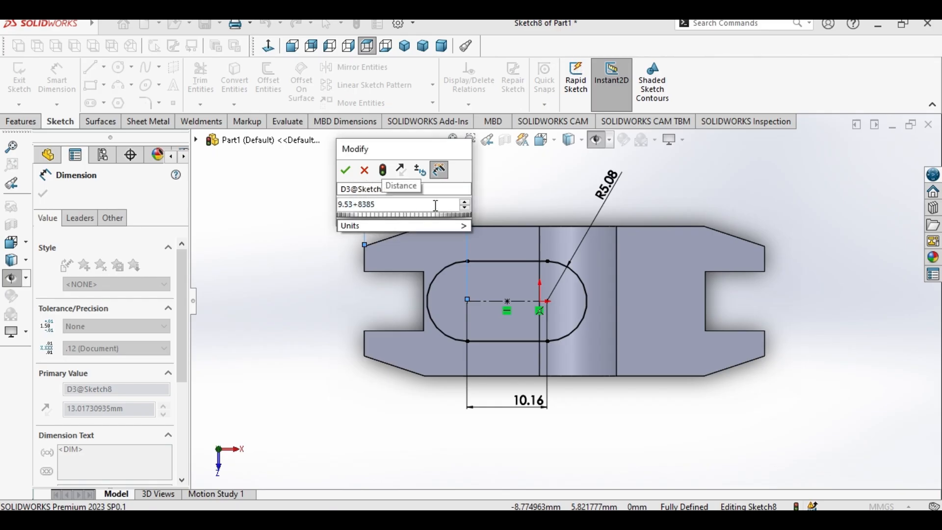
pyautogui.write('5')
pyautogui.press('BackSpace')
pyautogui.press('BackSpace')
pyautogui.press('BackSpace')
pyautogui.press('BackSpace')
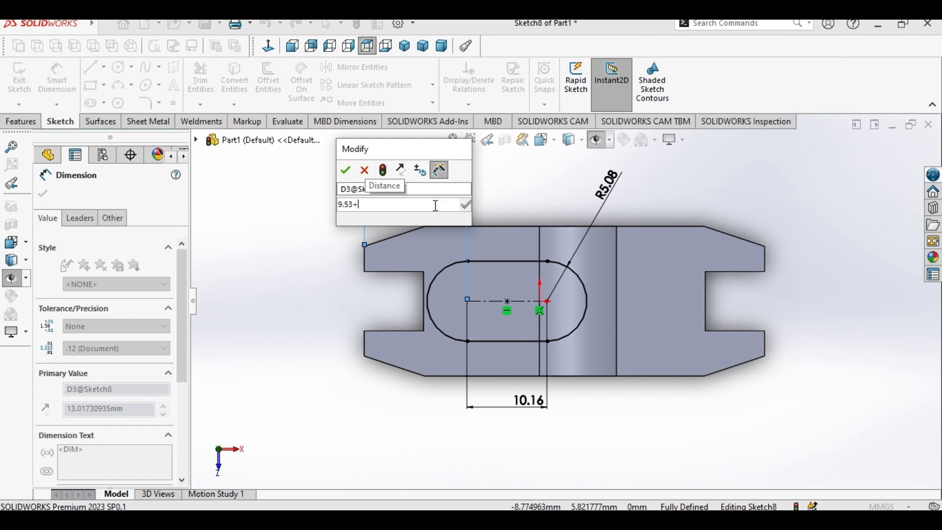
pyautogui.write('8.')
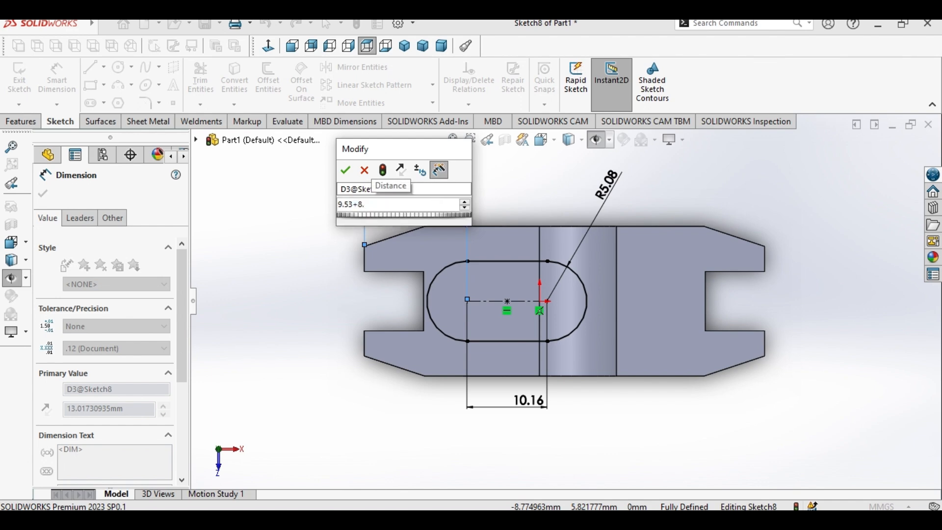
pyautogui.write('85')
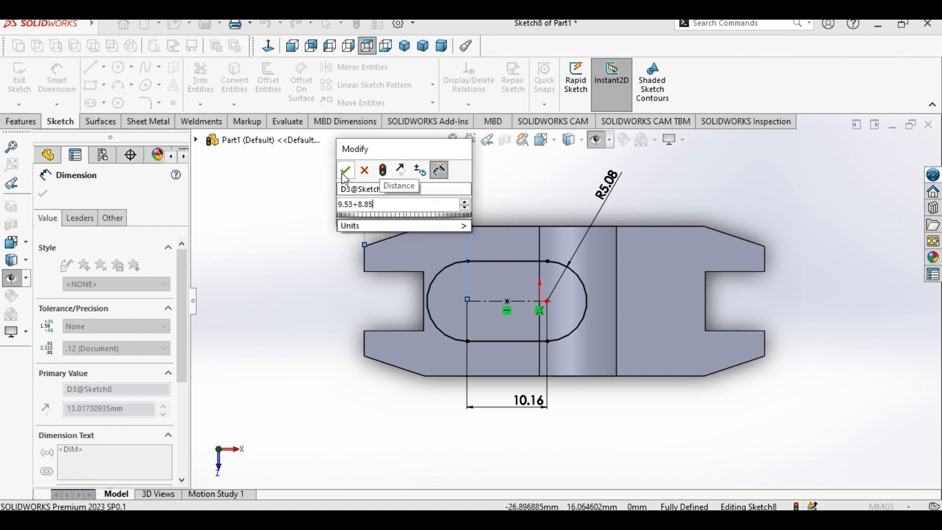
pyautogui.click(347, 171)
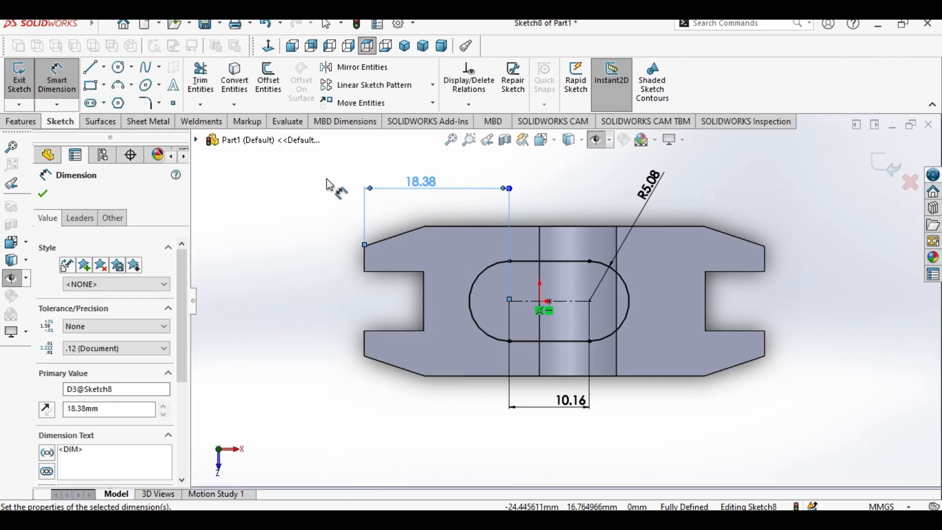
pyautogui.rightClick(311, 189)
pyautogui.click(334, 227)
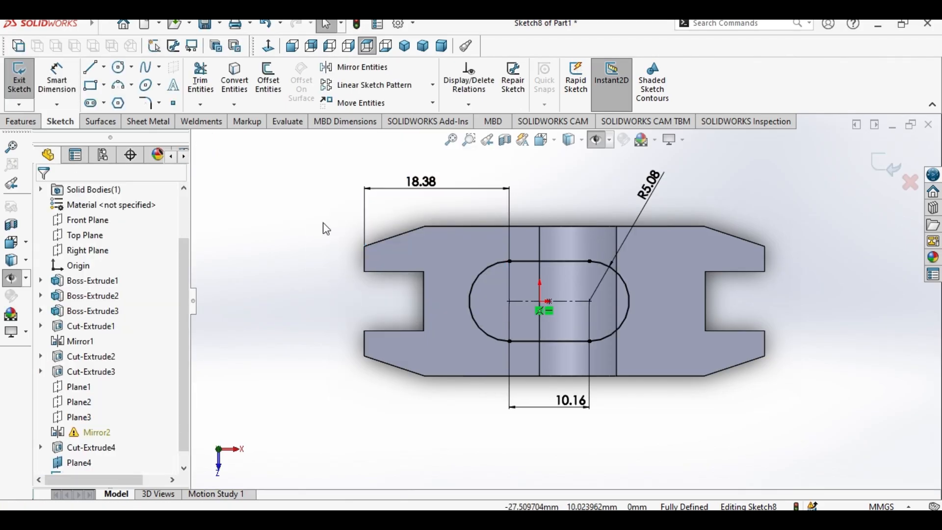
# Step: Cut the dimensioned slot sketch through the body with a Mid Plane Extruded Cut of 300 mm
pyautogui.click(22, 122)
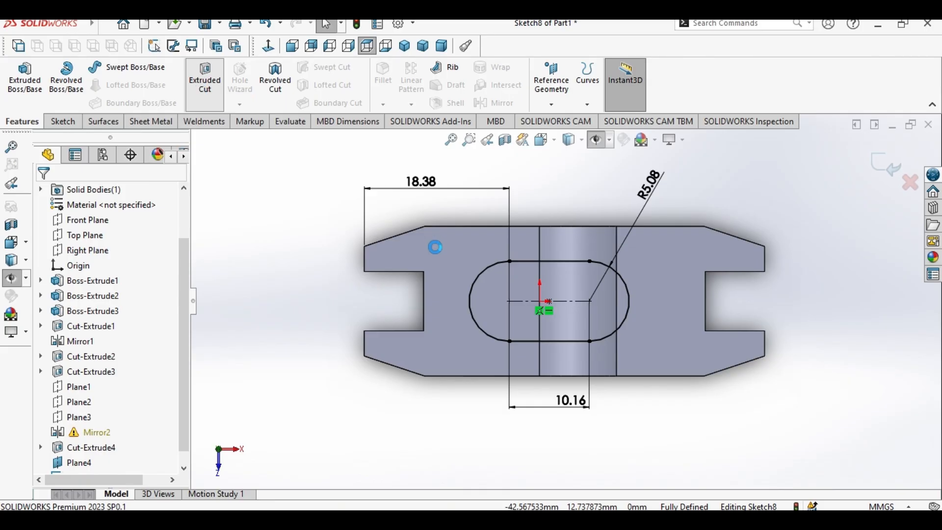
pyautogui.hotkey('ctrl', '7')
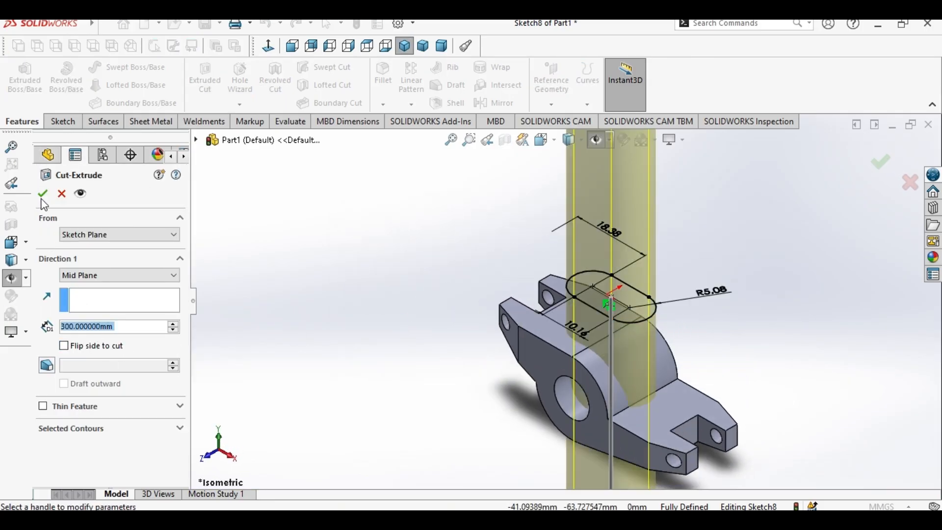
pyautogui.click(43, 194)
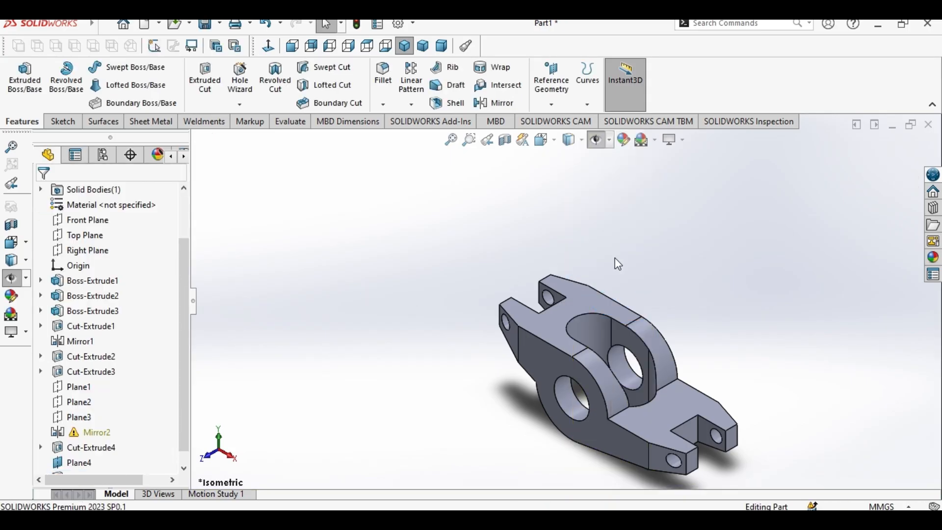
# Step: Compare the part with the s2.jpeg drawing, inspect its slot, holes and forked arms from several sides, and restore the isometric view
pyautogui.scroll(1, 649, 306)
pyautogui.scroll(-1, 655, 332)
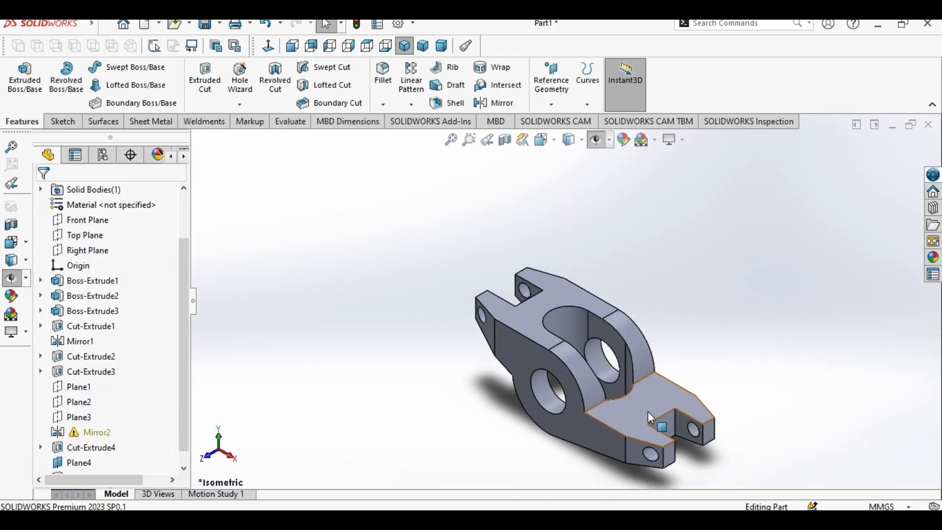
pyautogui.hotkey('alt', 'Tab')
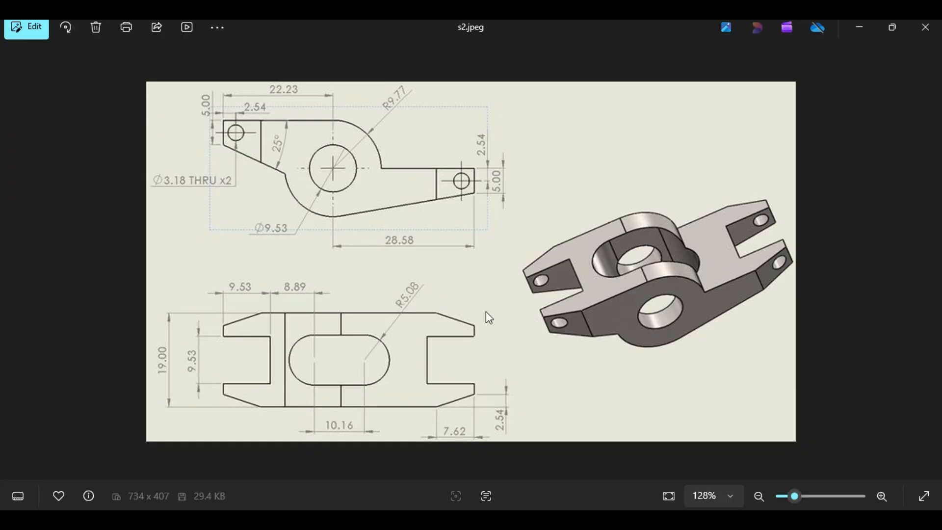
pyautogui.hotkey('alt', 'Tab')
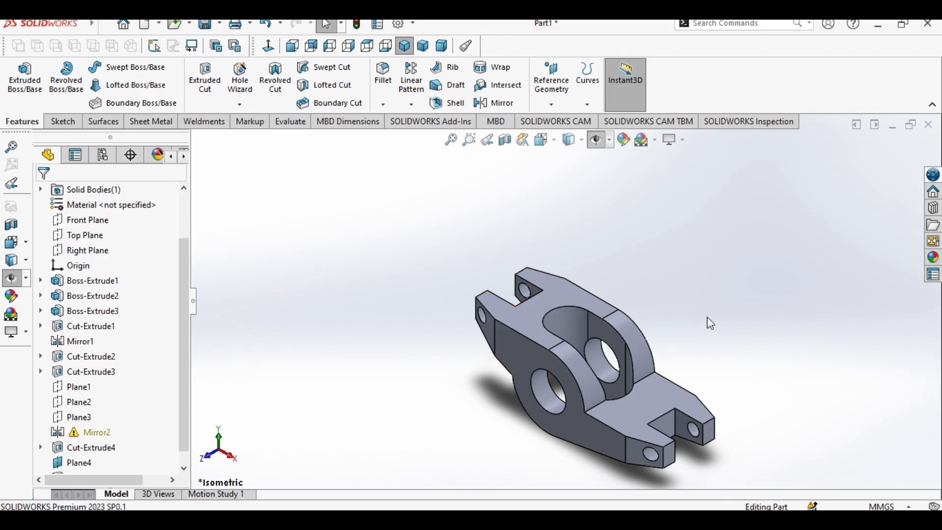
pyautogui.rightClick(749, 165)
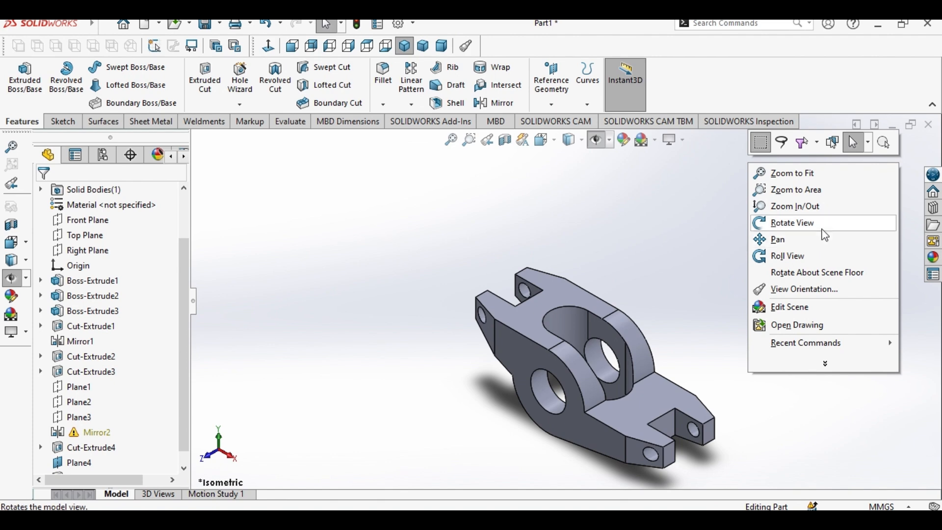
pyautogui.click(795, 218)
pyautogui.moveTo(449, 338); pyautogui.dragTo(384, 383)
pyautogui.moveTo(595, 255); pyautogui.dragTo(482, 244)
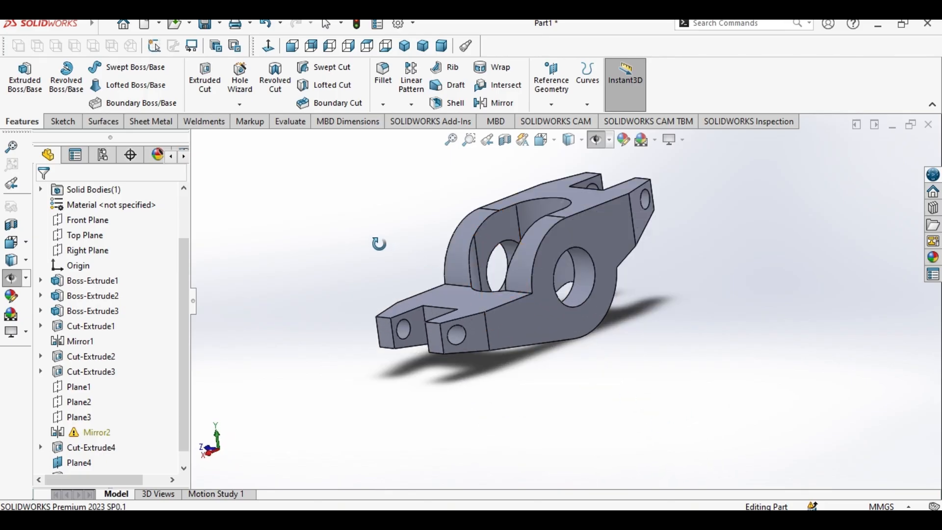
pyautogui.moveTo(379, 243); pyautogui.dragTo(447, 138)
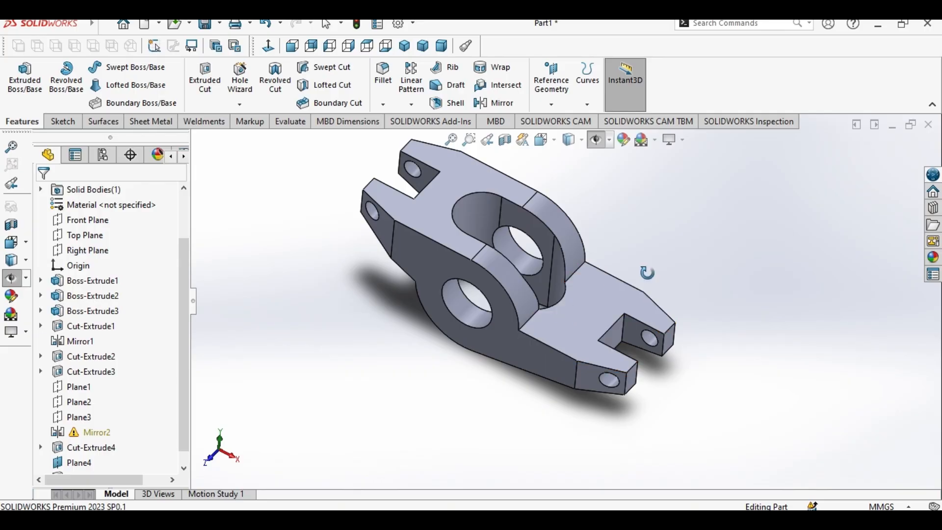
pyautogui.moveTo(647, 272); pyautogui.dragTo(592, 216)
pyautogui.moveTo(671, 213); pyautogui.dragTo(441, 302)
pyautogui.rightClick(382, 260)
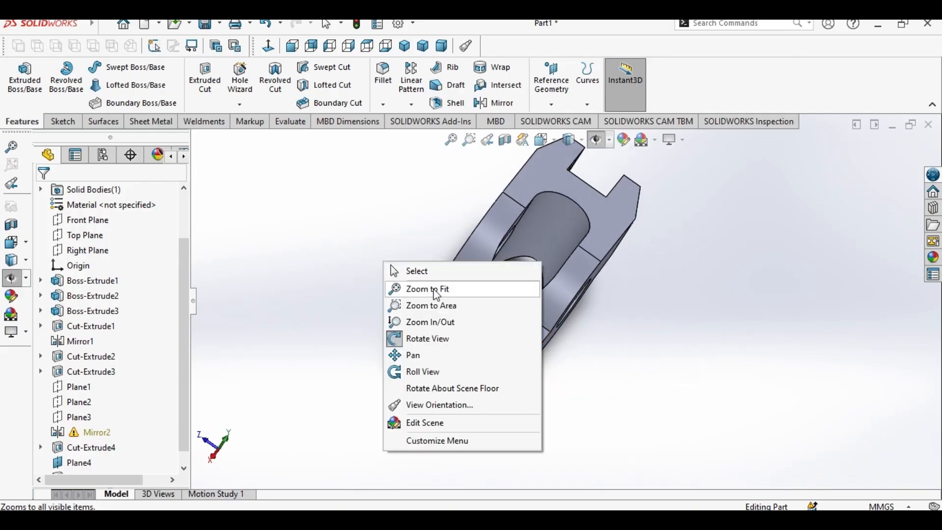
pyautogui.click(437, 271)
pyautogui.hotkey('ctrl', '7')
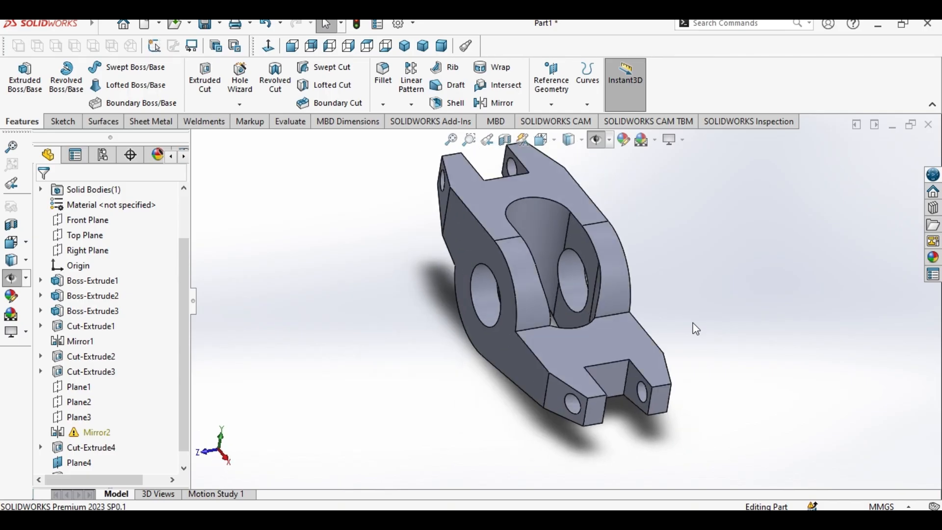